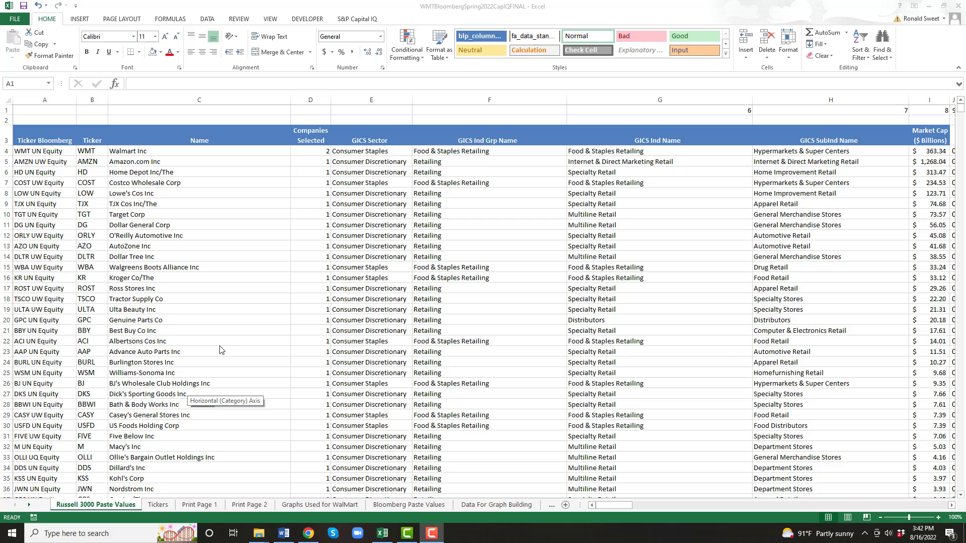
Return to the workbook and inspect Walmart's name, ticker and Companies Selected flag in D4.
{"action": "key", "text": "alt+Tab"}
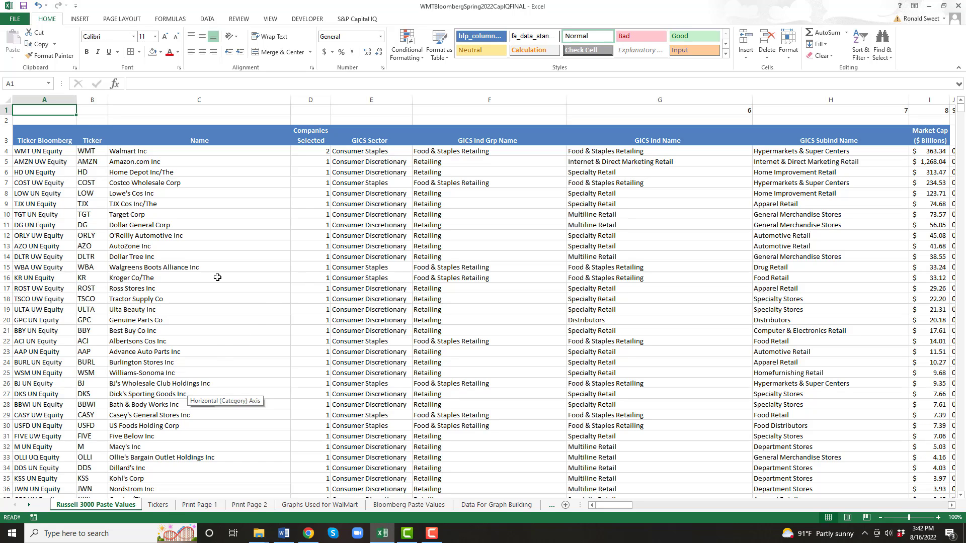
{"action": "left_click", "coordinate": [42, 258]}
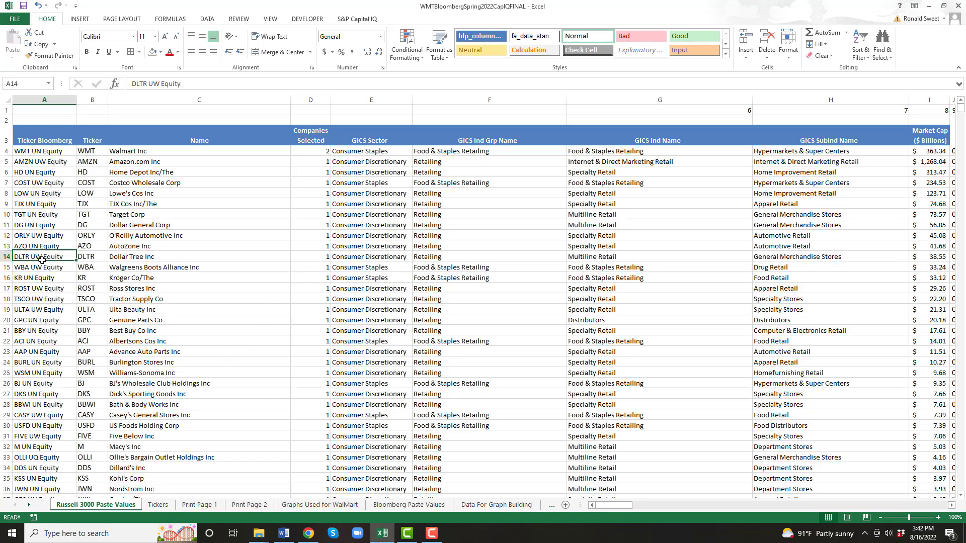
{"action": "left_click", "coordinate": [47, 110]}
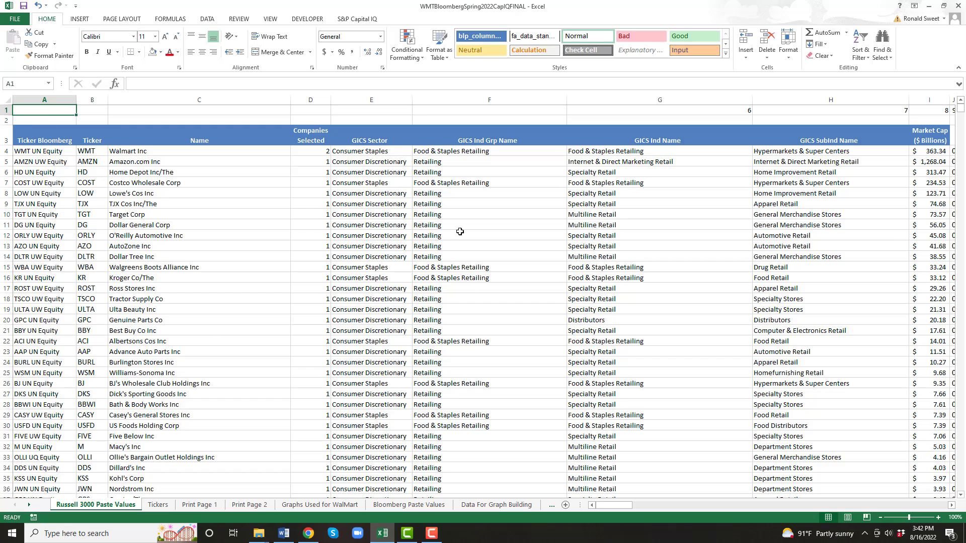
{"action": "left_click", "coordinate": [315, 151]}
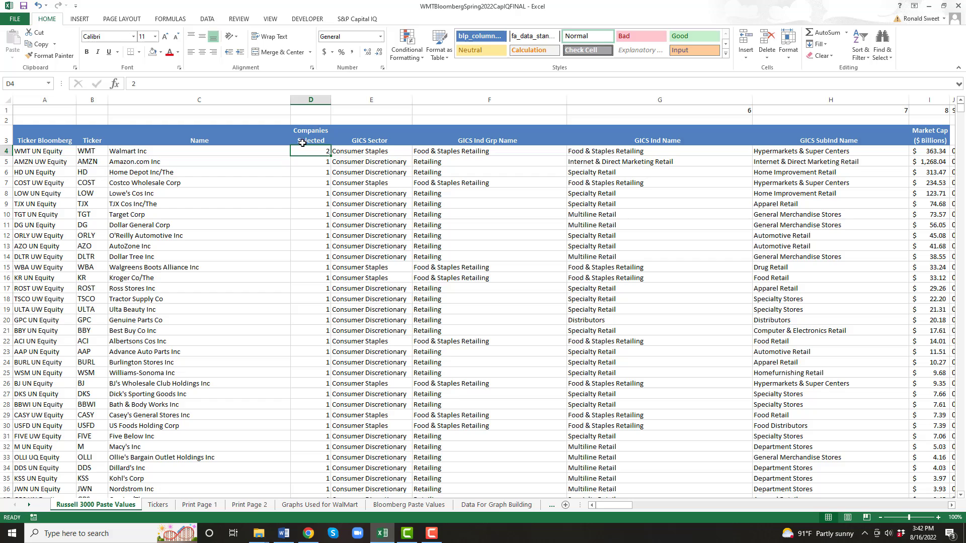
{"action": "left_click", "coordinate": [126, 151]}
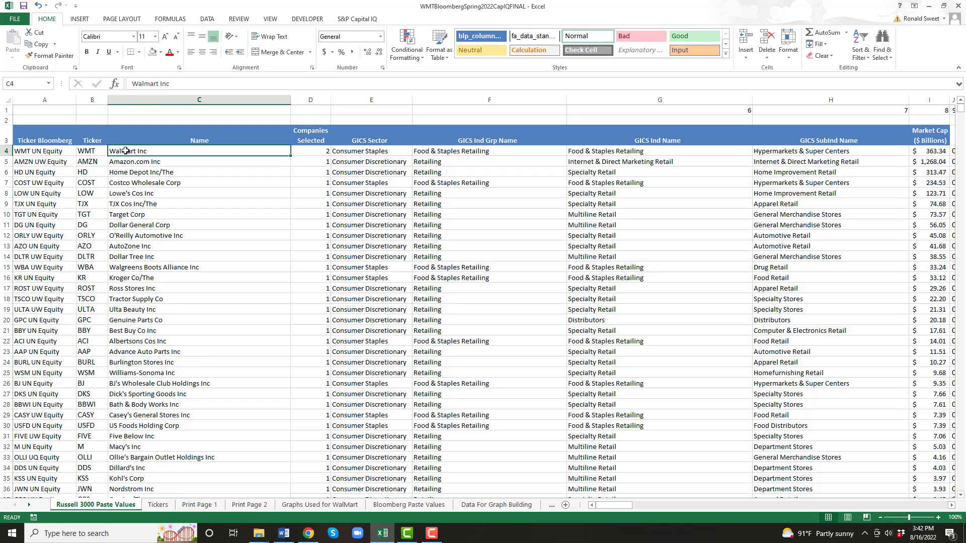
{"action": "left_click", "coordinate": [91, 152]}
{"action": "left_click", "coordinate": [135, 148], "text": "shift"}
{"action": "left_click", "coordinate": [152, 150]}
Explore the Companies Selected flags by extending a selection down from D4 and back.
{"action": "left_click", "coordinate": [317, 164]}
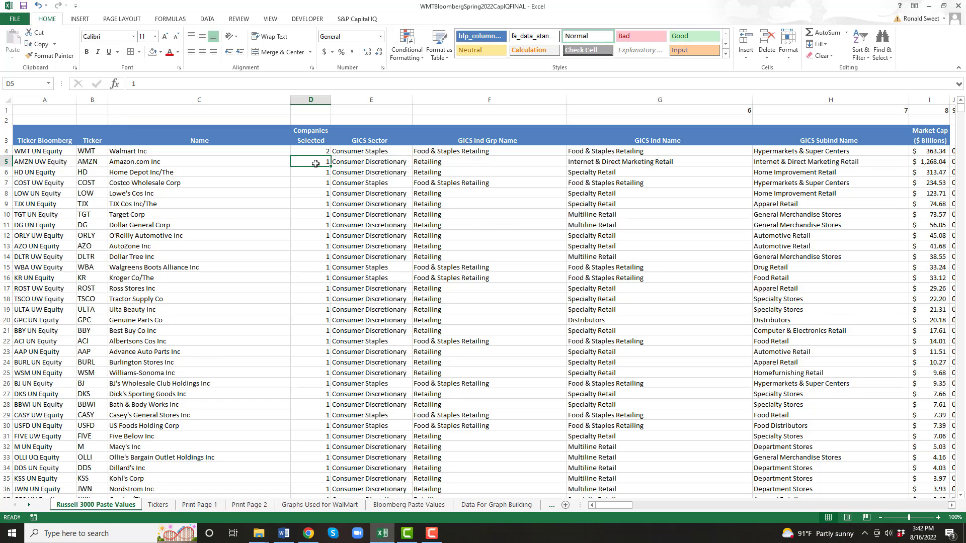
{"action": "key", "text": "shift+Down"}
{"action": "key", "text": "shift+Down"}
{"action": "key", "text": "shift+Down"}
{"action": "key", "text": "shift+Down"}
{"action": "key", "text": "shift+Down"}
{"action": "key", "text": "shift+Down"}
{"action": "key", "text": "shift+Down"}
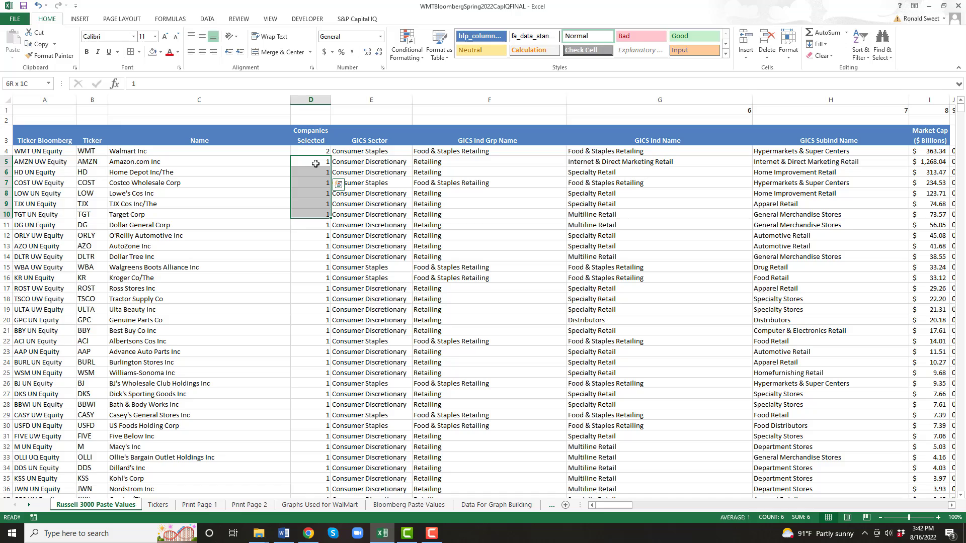
{"action": "key", "text": "shift+Down"}
{"action": "key", "text": "shift+Down"}
{"action": "key", "text": "shift+Down"}
{"action": "key", "text": "shift+Down"}
{"action": "key", "text": "shift+Down"}
{"action": "key", "text": "shift+Down"}
{"action": "key", "text": "shift+Down"}
{"action": "key", "text": "shift+Down"}
{"action": "key", "text": "shift+Down"}
{"action": "key", "text": "shift+Down"}
{"action": "key", "text": "shift+Down"}
{"action": "key", "text": "shift+Down"}
{"action": "key", "text": "shift+Down"}
{"action": "key", "text": "shift+Down"}
{"action": "key", "text": "shift+Down"}
{"action": "key", "text": "shift+Down"}
{"action": "key", "text": "shift+Down"}
{"action": "key", "text": "shift+Down"}
{"action": "key", "text": "shift+Down"}
{"action": "key", "text": "shift+Down"}
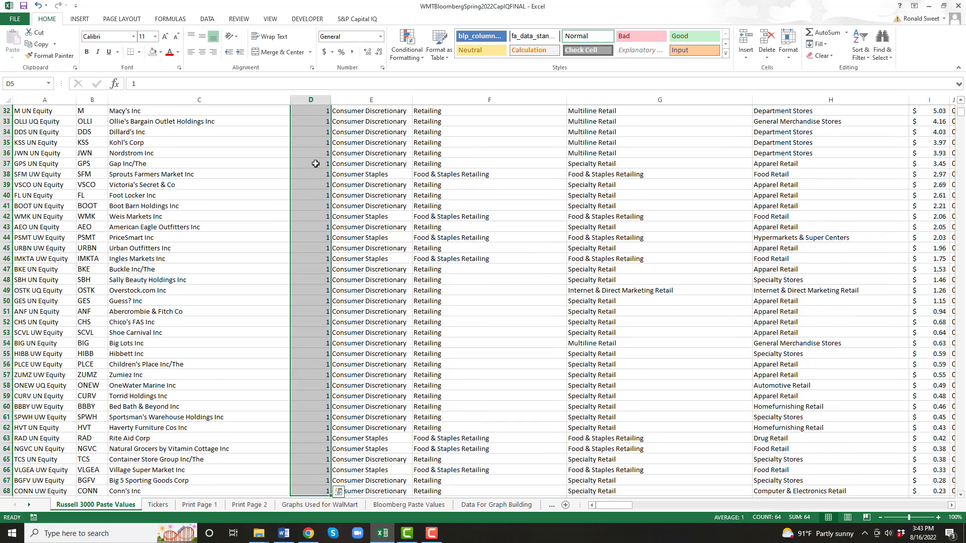
{"action": "key", "text": "Up"}
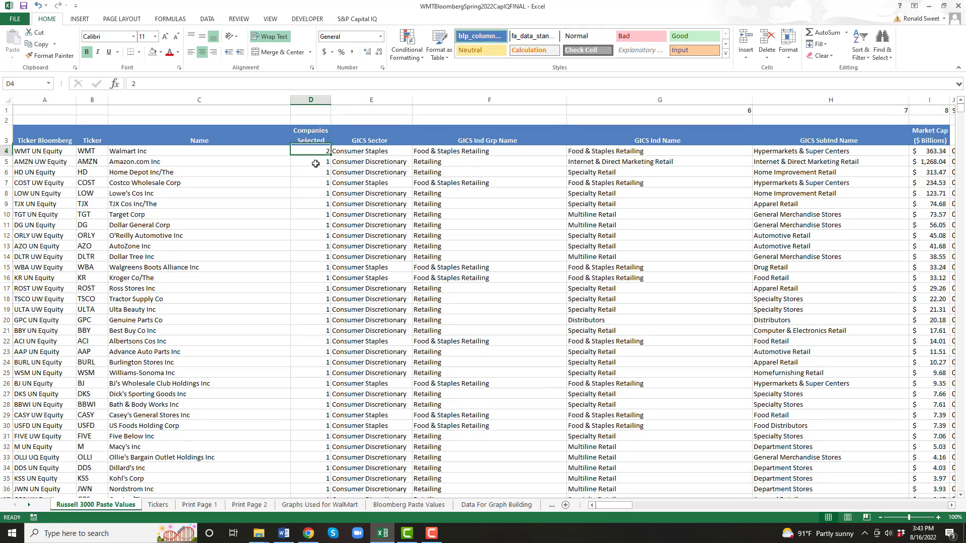
{"action": "key", "text": "Down"}
{"action": "key", "text": "Down"}
{"action": "key", "text": "Down"}
{"action": "key", "text": "Down"}
{"action": "key", "text": "Up"}
{"action": "key", "text": "Up"}
{"action": "key", "text": "Up"}
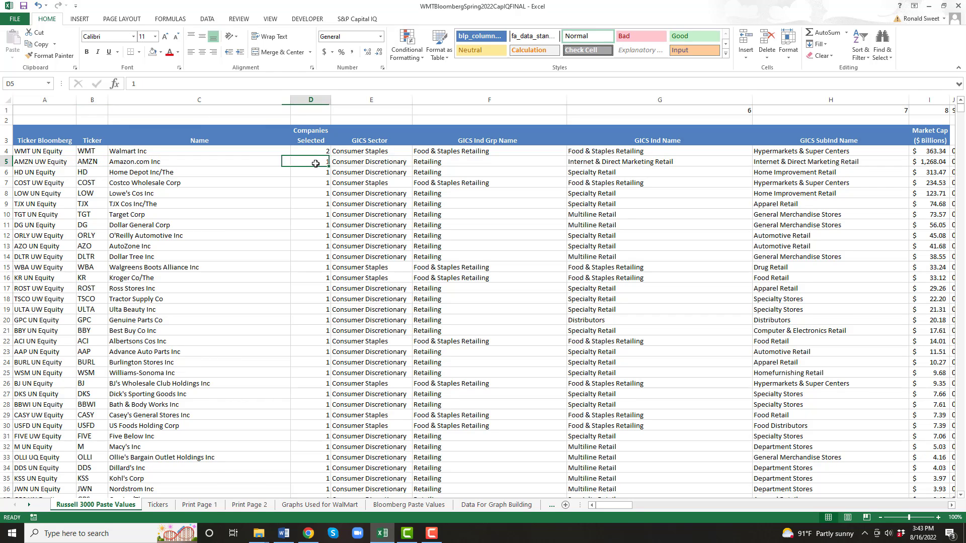
{"action": "key", "text": "Up"}
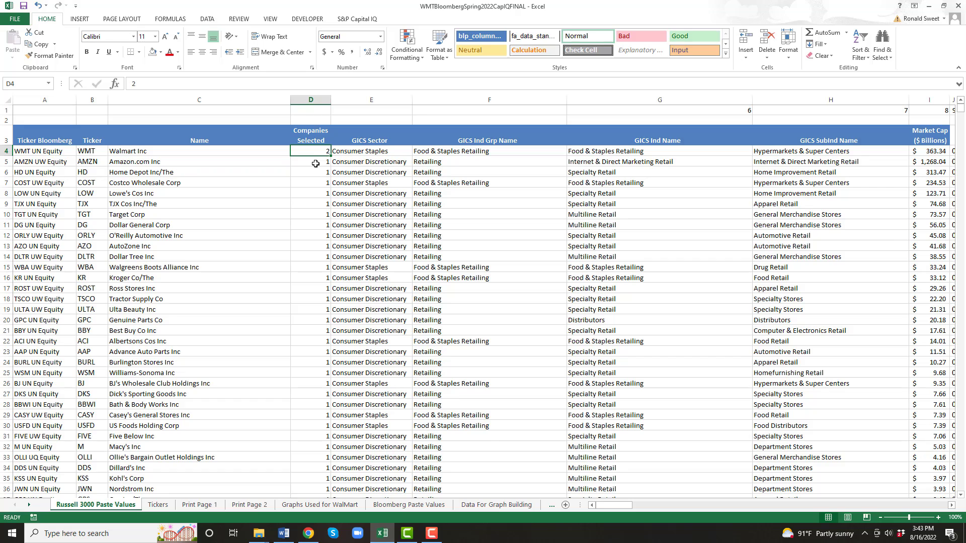
{"action": "key", "text": "shift+Down"}
{"action": "key", "text": "shift+Down"}
{"action": "key", "text": "shift+Down"}
{"action": "key", "text": "shift+Down"}
{"action": "key", "text": "shift+Down"}
{"action": "key", "text": "shift+Down"}
{"action": "key", "text": "shift+Down"}
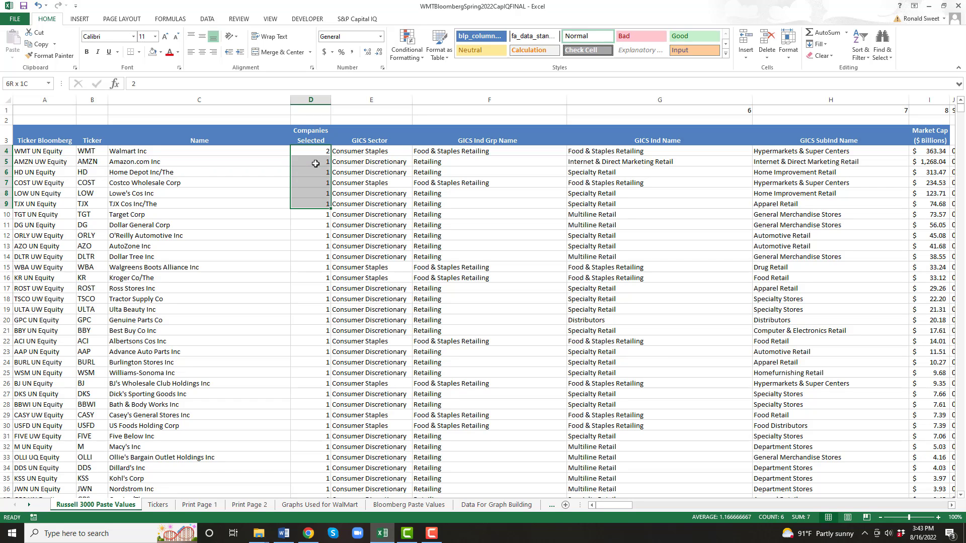
{"action": "key", "text": "shift+Down"}
{"action": "key", "text": "shift+Down"}
{"action": "key", "text": "shift+Down"}
{"action": "key", "text": "shift+Down"}
{"action": "key", "text": "shift+Down"}
{"action": "key", "text": "shift+Down"}
{"action": "key", "text": "shift+Down"}
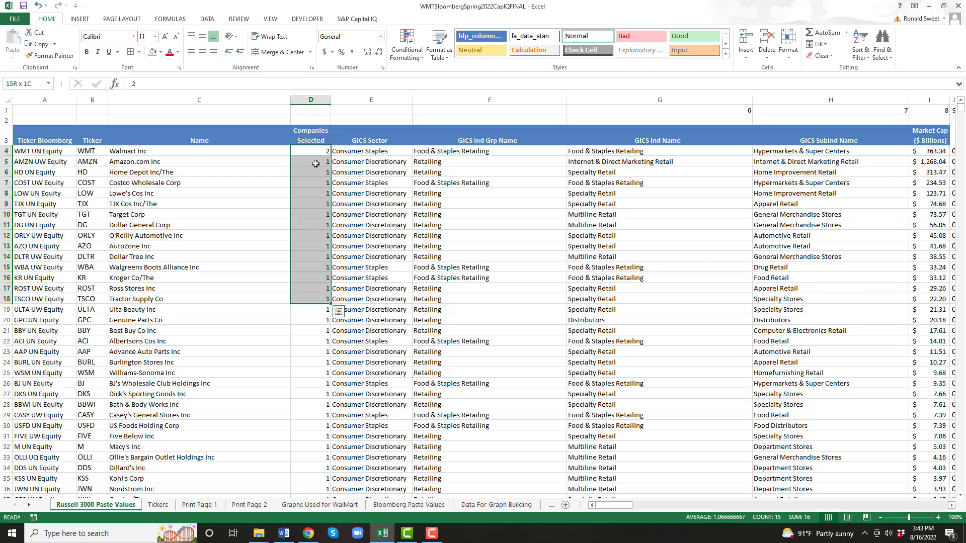
{"action": "key", "text": "shift+Down"}
{"action": "key", "text": "shift+Down"}
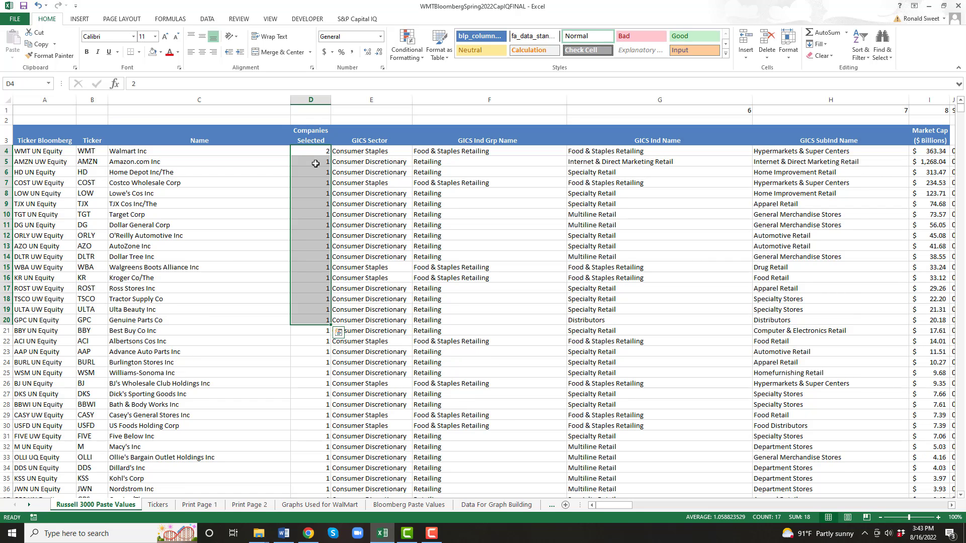
{"action": "key", "text": "shift+Up"}
{"action": "key", "text": "shift+Up"}
{"action": "key", "text": "shift+Up"}
{"action": "key", "text": "shift+Up"}
{"action": "key", "text": "shift+Up"}
{"action": "key", "text": "shift+Up"}
{"action": "key", "text": "shift+Up"}
{"action": "key", "text": "shift+Up"}
{"action": "key", "text": "shift+Up"}
{"action": "key", "text": "shift+Up"}
{"action": "key", "text": "shift+Up"}
{"action": "key", "text": "shift+Up"}
{"action": "key", "text": "shift+Up"}
{"action": "key", "text": "shift+Up"}
{"action": "key", "text": "shift+Up"}
{"action": "key", "text": "shift+Up"}
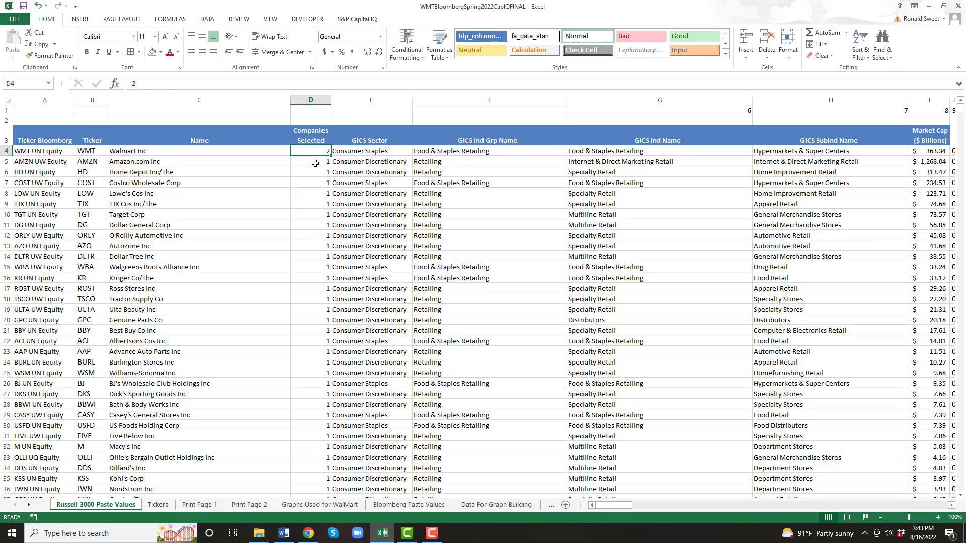
Jump to the last flag at D68, view the unflagged companies below, and return to D4.
{"action": "key", "text": "ctrl+Down"}
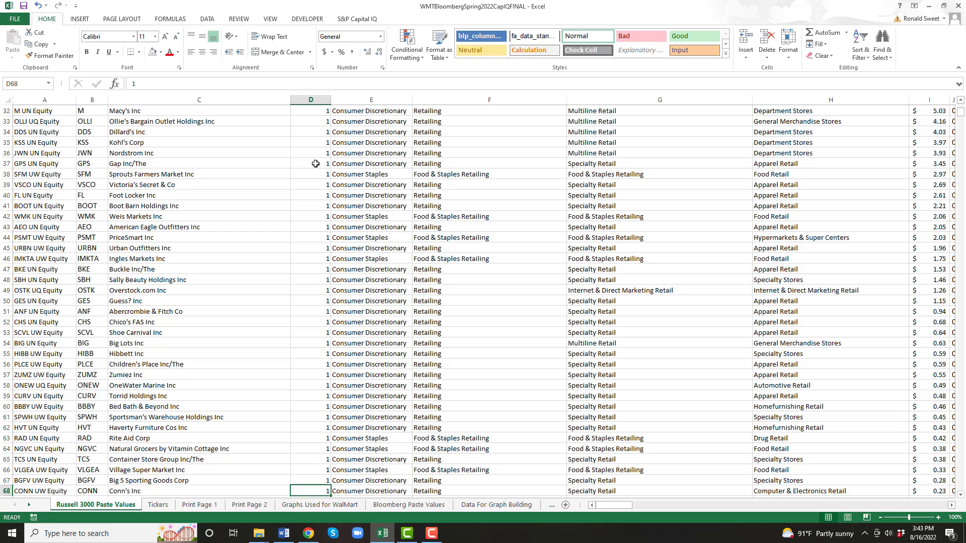
{"action": "key", "text": "Down"}
{"action": "key", "text": "Down"}
{"action": "key", "text": "Down"}
{"action": "key", "text": "Down"}
{"action": "scroll", "coordinate": [315, 163], "scroll_direction": "down", "scroll_amount": 2}
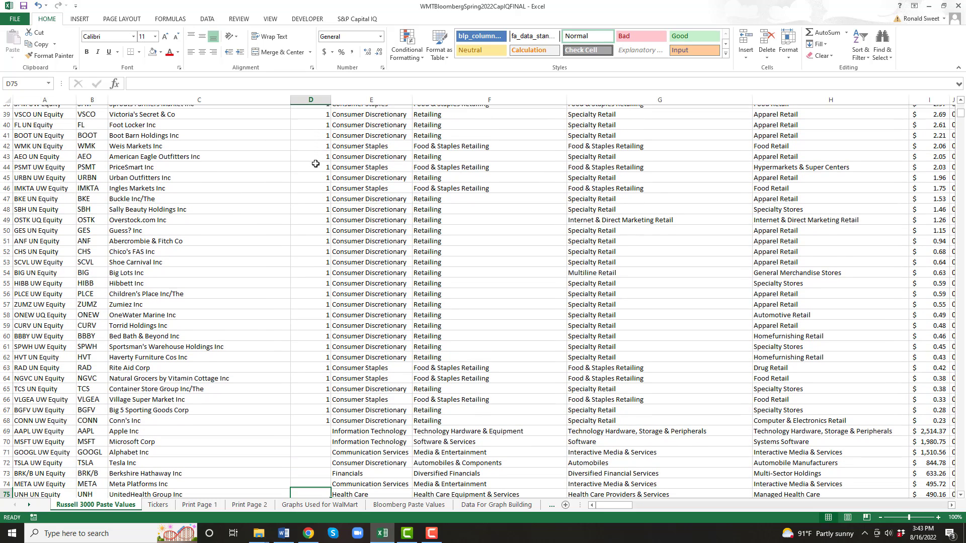
{"action": "key", "text": "Up"}
{"action": "key", "text": "Up"}
{"action": "key", "text": "Up"}
{"action": "key", "text": "Up"}
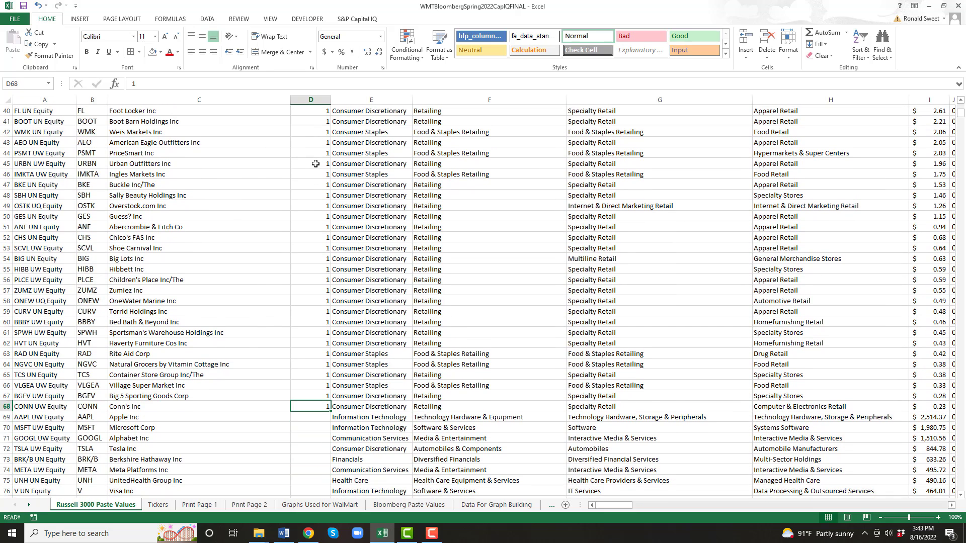
{"action": "key", "text": "ctrl+Up"}
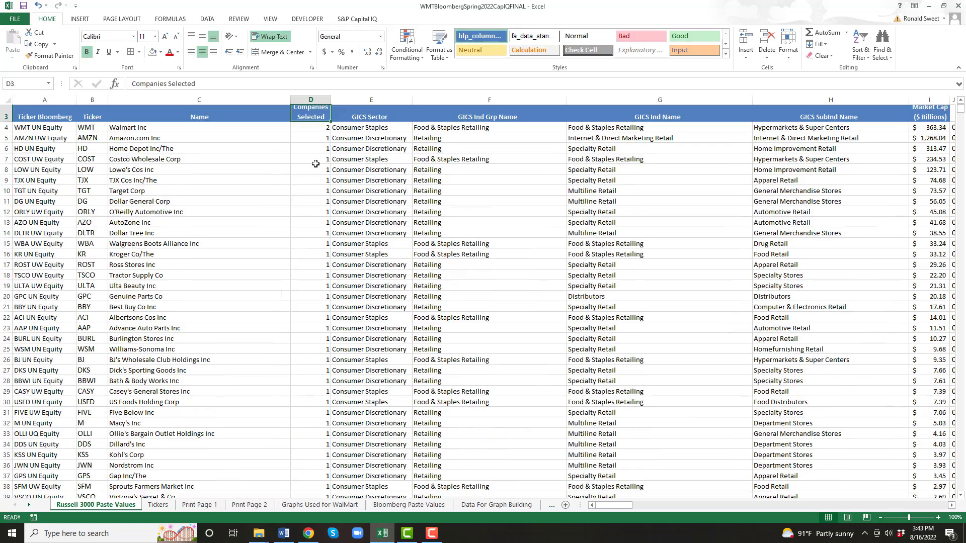
{"action": "key", "text": "Down"}
{"action": "key", "text": "Down"}
{"action": "key", "text": "Up"}
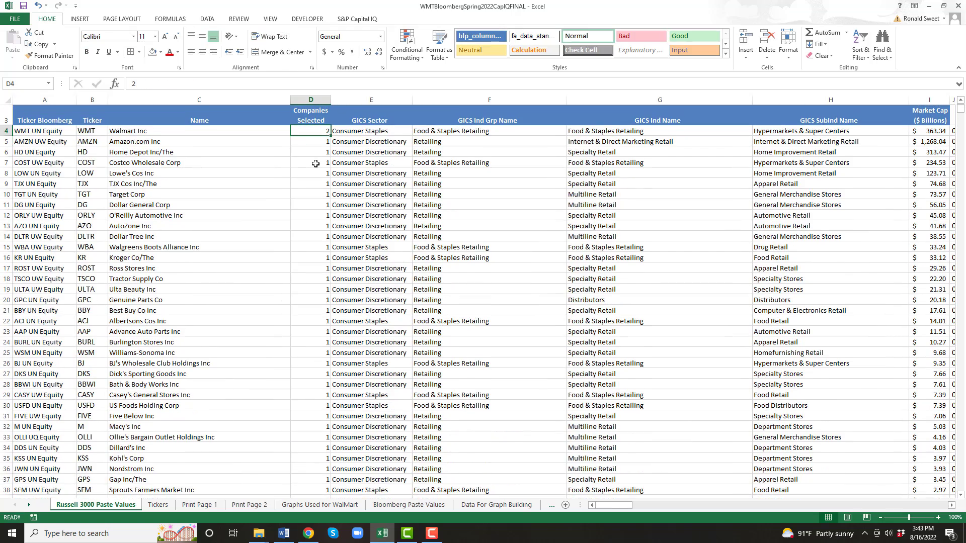
Confirm D68 is the last flagged row before the empty cells.
{"action": "key", "text": "ctrl+Down"}
{"action": "key", "text": "Down"}
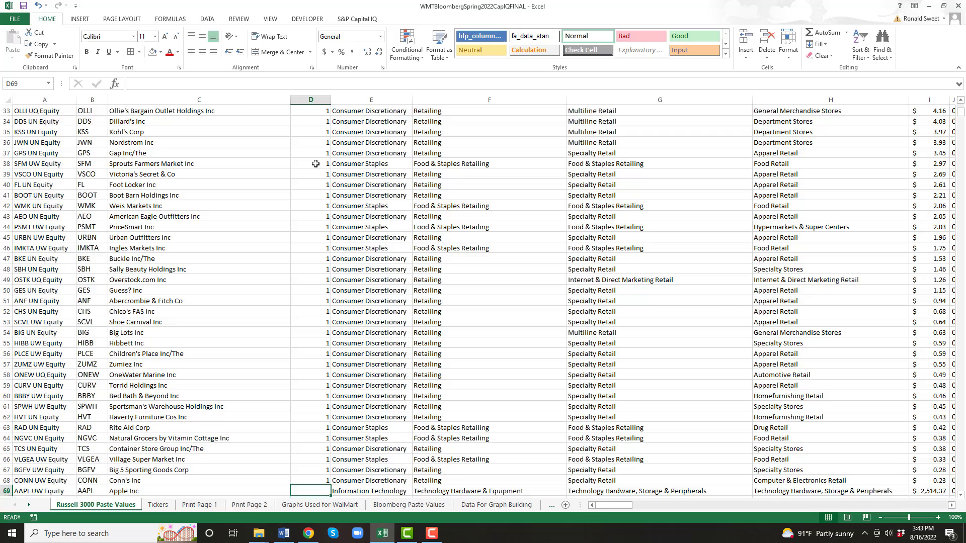
{"action": "key", "text": "Down"}
{"action": "key", "text": "Down"}
{"action": "key", "text": "Up"}
{"action": "key", "text": "Up"}
{"action": "key", "text": "Down"}
{"action": "key", "text": "Up"}
{"action": "key", "text": "Down"}
{"action": "key", "text": "Up"}
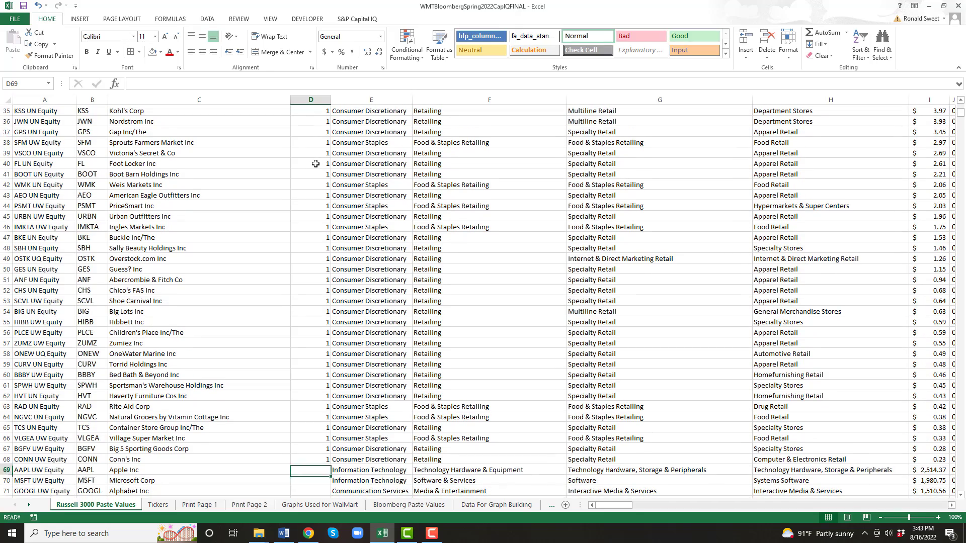
{"action": "key", "text": "Up"}
Select the full flag block D4:D68, from Walmart down.
{"action": "key", "text": "ctrl+Up"}
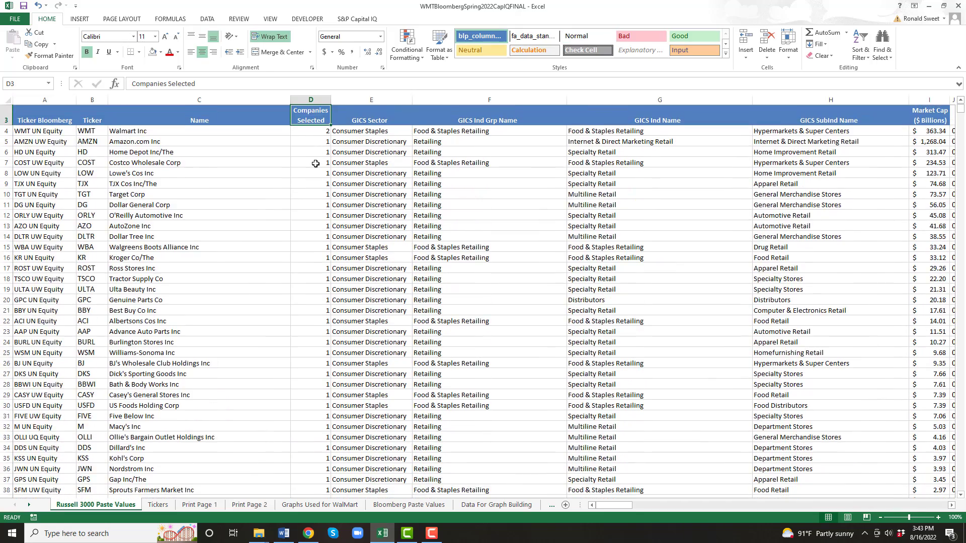
{"action": "key", "text": "ctrl+Down"}
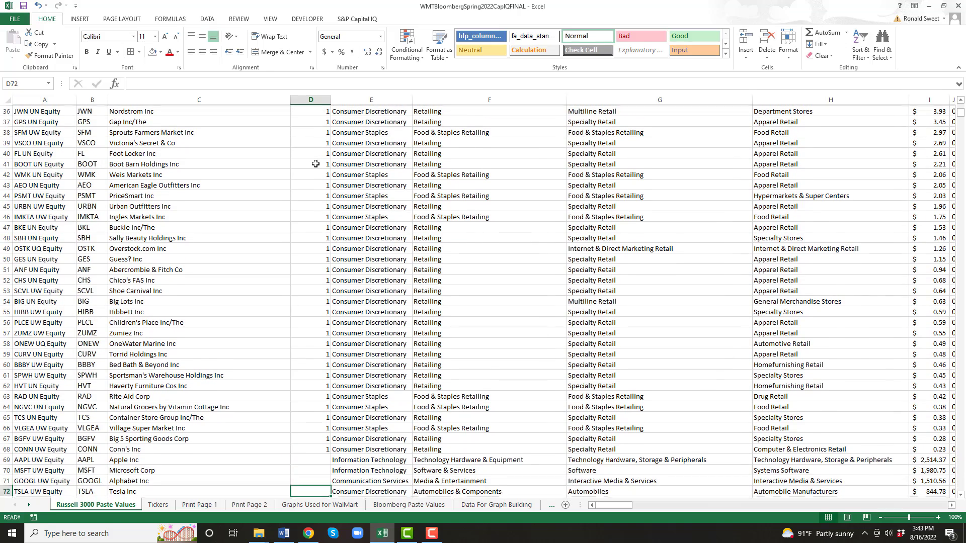
{"action": "key", "text": "Down"}
{"action": "key", "text": "Up"}
{"action": "key", "text": "ctrl+Up"}
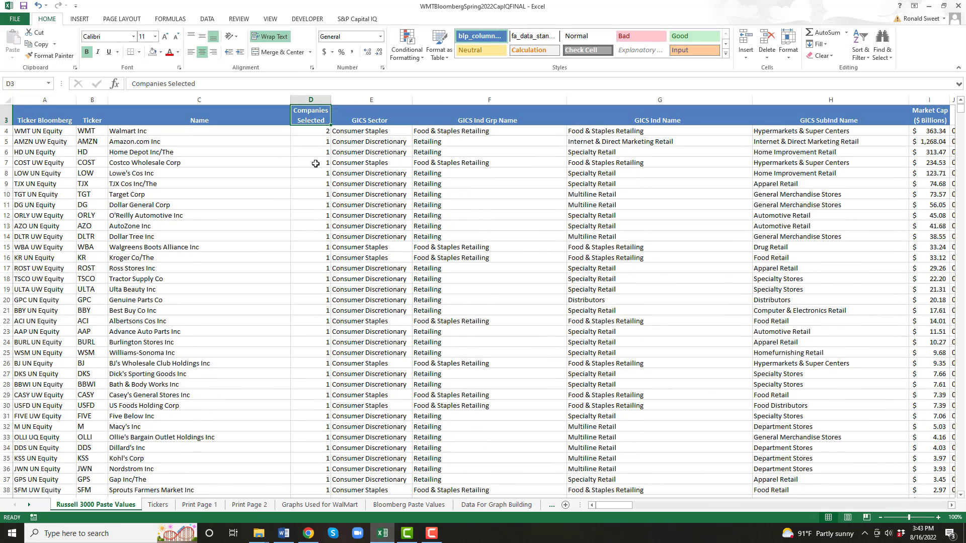
{"action": "key", "text": "Down"}
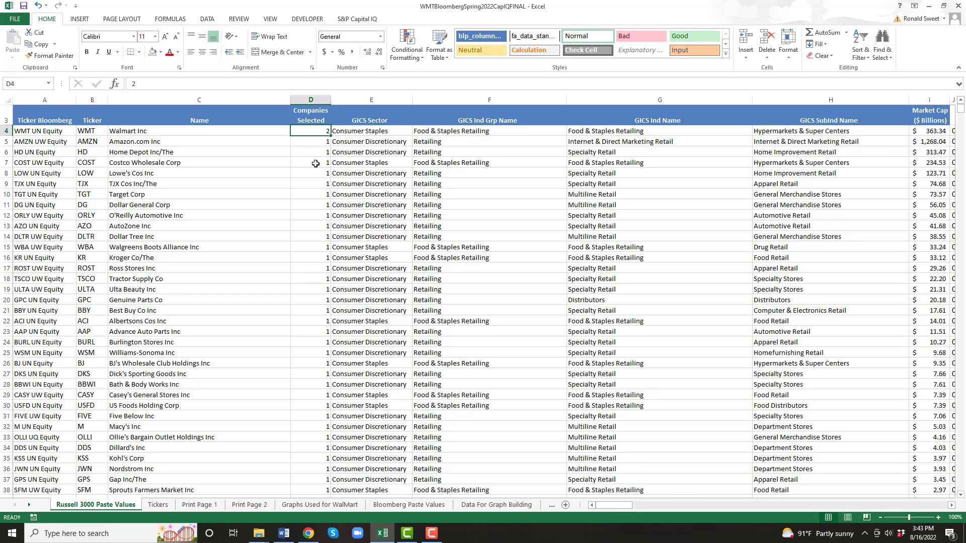
{"action": "key", "text": "ctrl+shift+Down"}
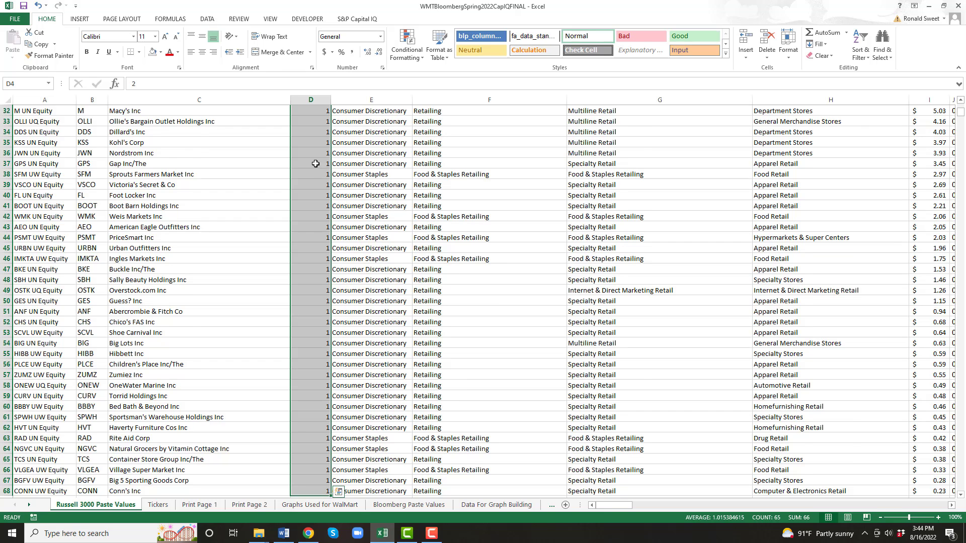
Clear the selected flags, then undo to restore them.
{"action": "key", "text": "Delete"}
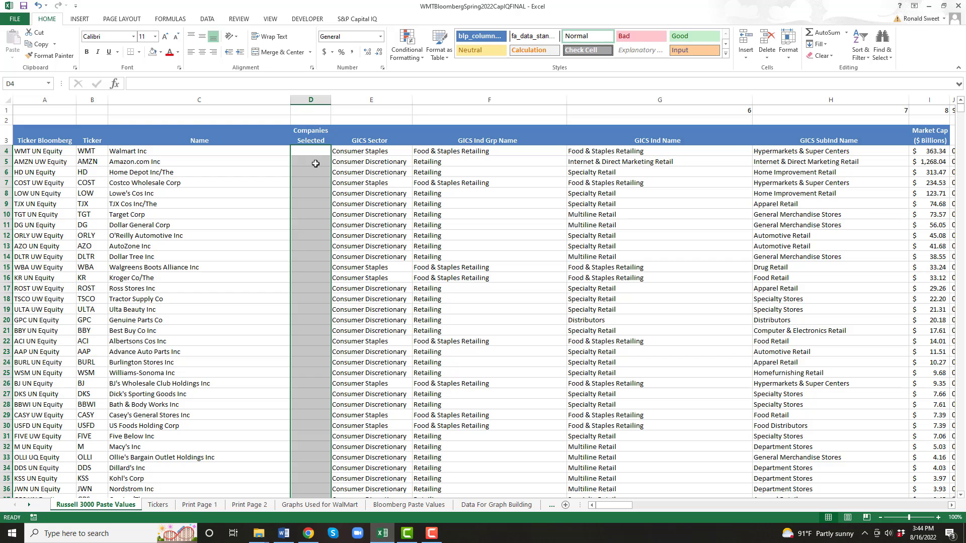
{"action": "key", "text": "ctrl+z"}
{"action": "key", "text": "Up"}
{"action": "key", "text": "Down"}
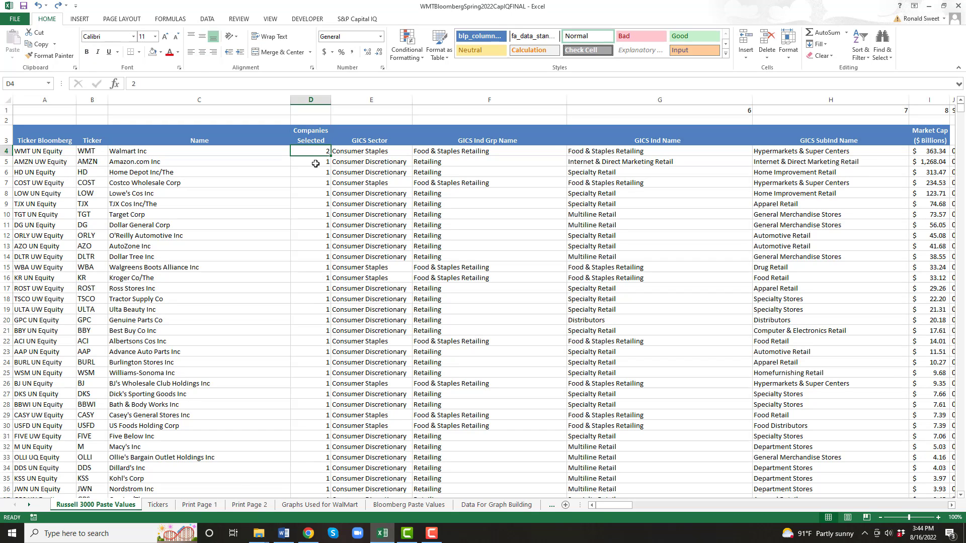
{"action": "key", "text": "Left"}
{"action": "key", "text": "Left"}
{"action": "key", "text": "Left"}
{"action": "key", "text": "Right"}
{"action": "key", "text": "Right"}
{"action": "key", "text": "Right"}
Reselect D4:D68 and delete all the Companies Selected flags.
{"action": "key", "text": "ctrl+shift+Down"}
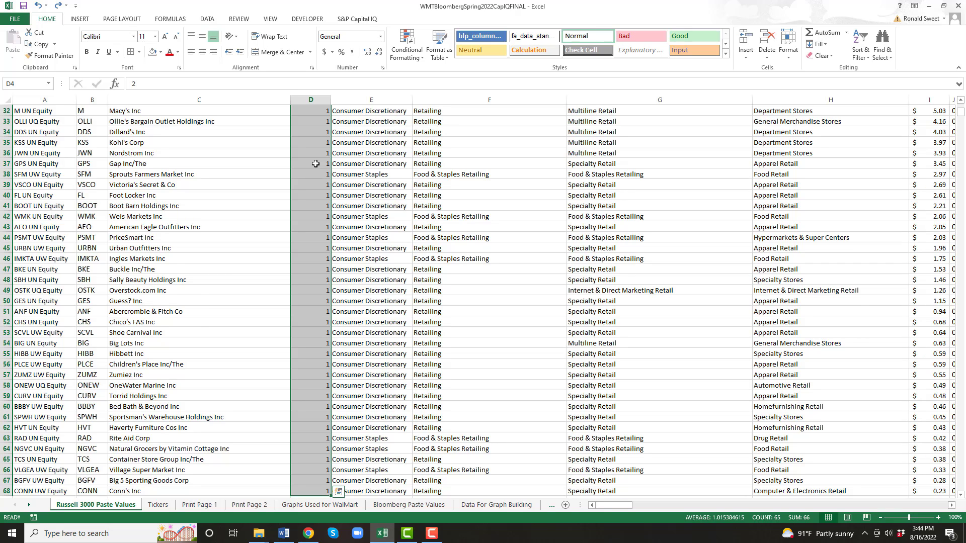
{"action": "key", "text": "Delete"}
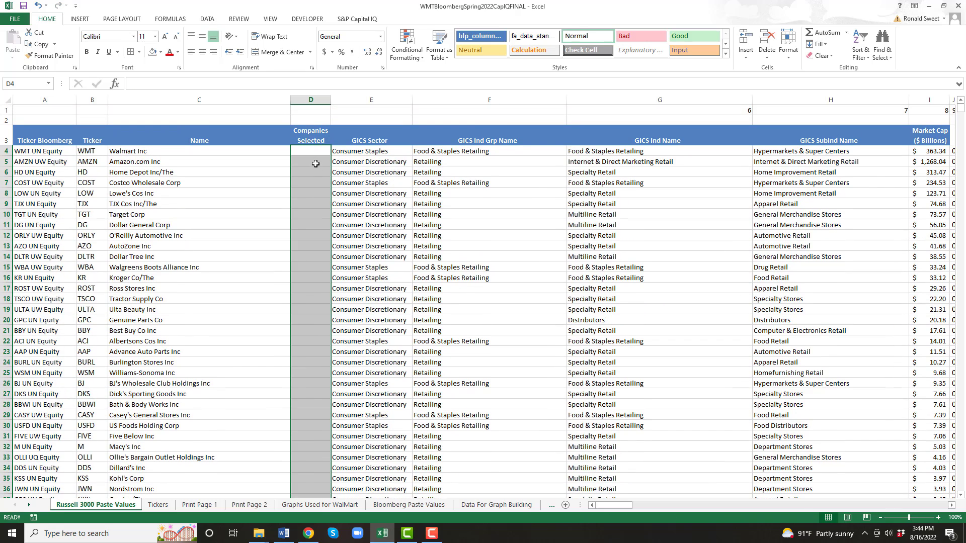
{"action": "key", "text": "Up"}
{"action": "key", "text": "Down"}
{"action": "key", "text": "Left"}
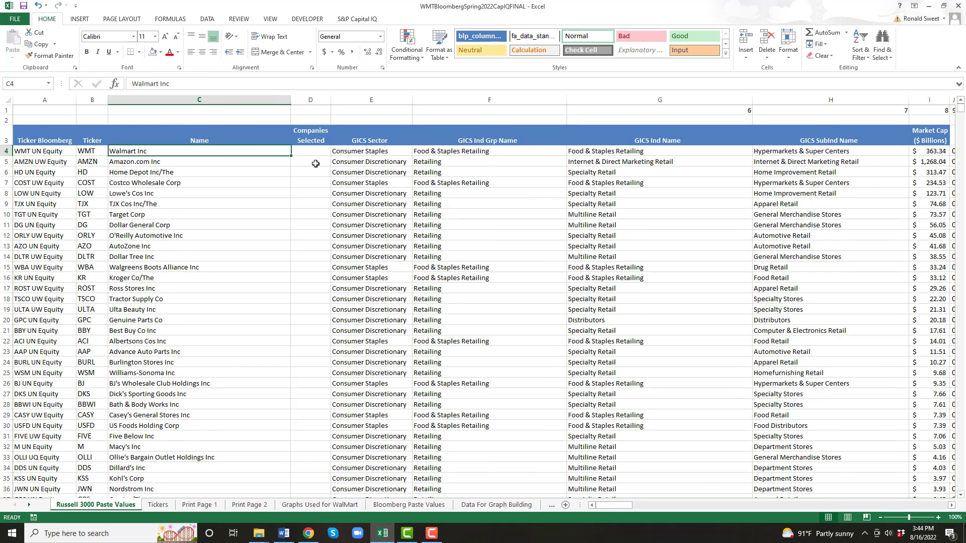
Select A4 through BO2996, covering tickers, names, sectors and every data column.
{"action": "key", "text": "Left"}
{"action": "key", "text": "Left"}
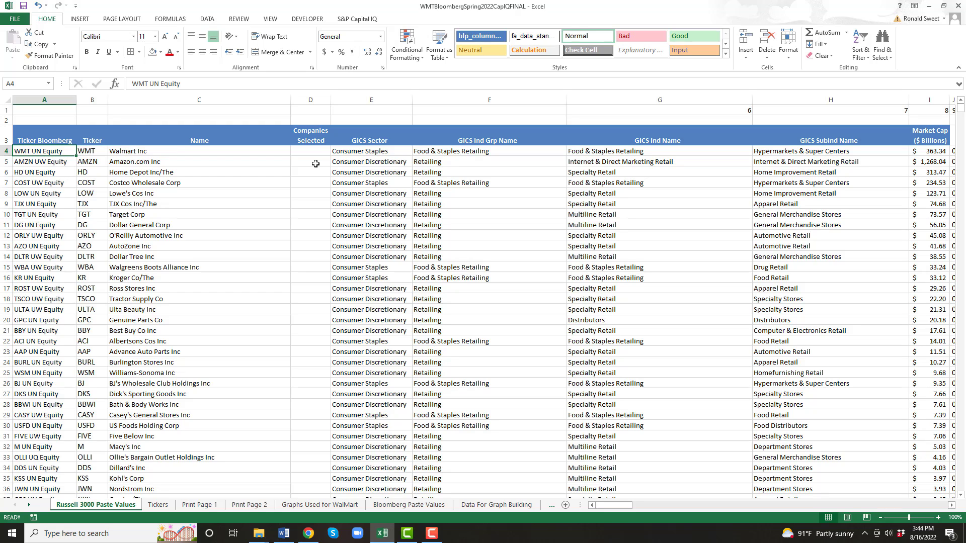
{"action": "key", "text": "ctrl+shift+Down"}
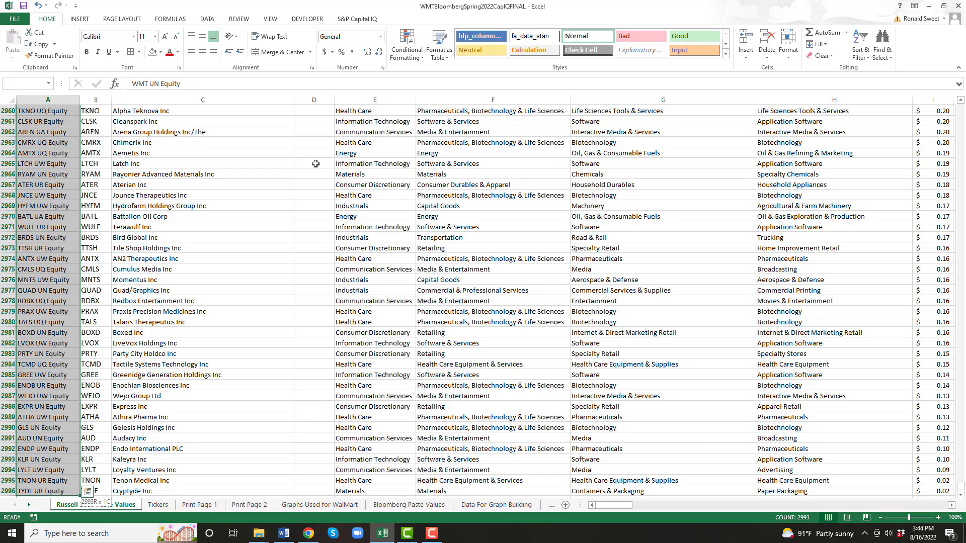
{"action": "key", "text": "shift+Right"}
{"action": "key", "text": "shift+Right"}
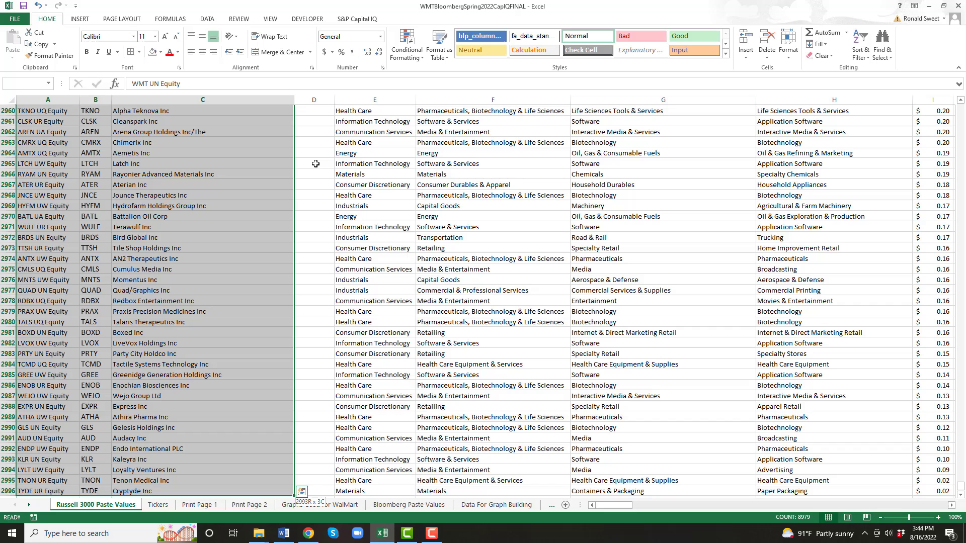
{"action": "key", "text": "shift+Right"}
{"action": "key", "text": "shift+Right"}
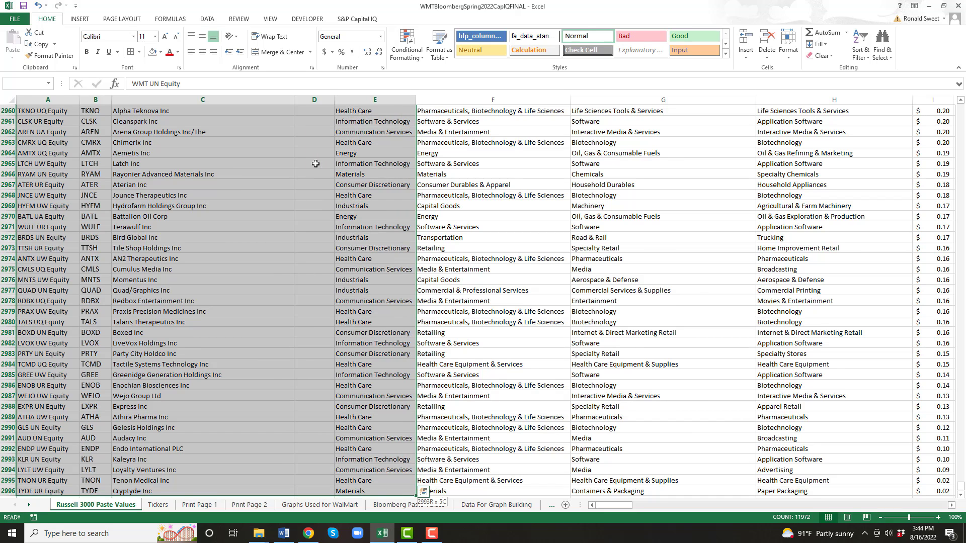
{"action": "key", "text": "ctrl+shift+Right"}
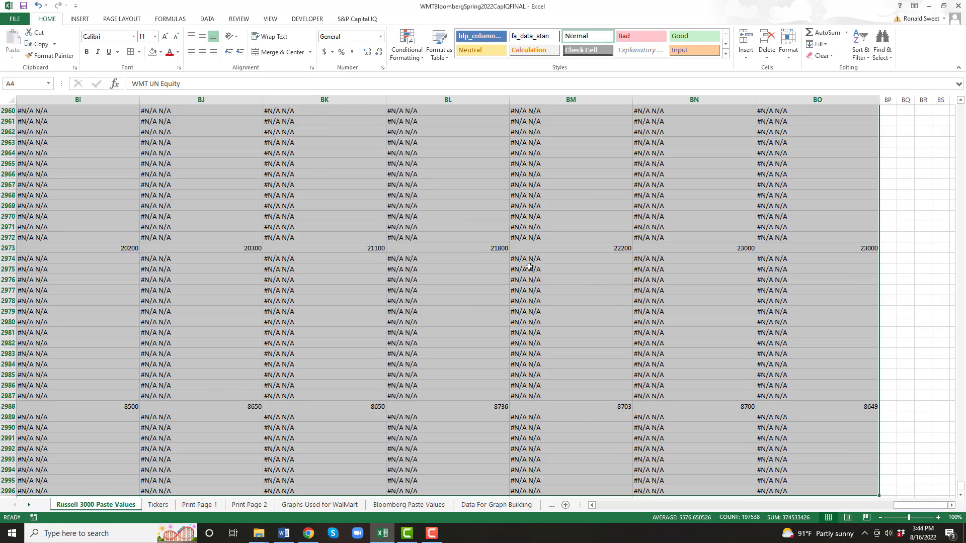
In Data > Sort, make Column F, A to Z, the first sort level ahead of Column I.
{"action": "left_click", "coordinate": [205, 19]}
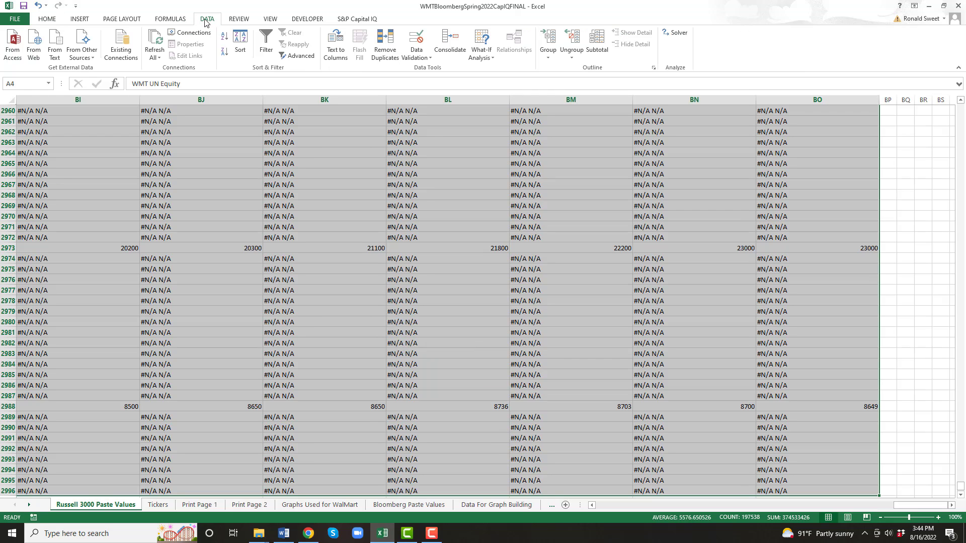
{"action": "left_click", "coordinate": [240, 53]}
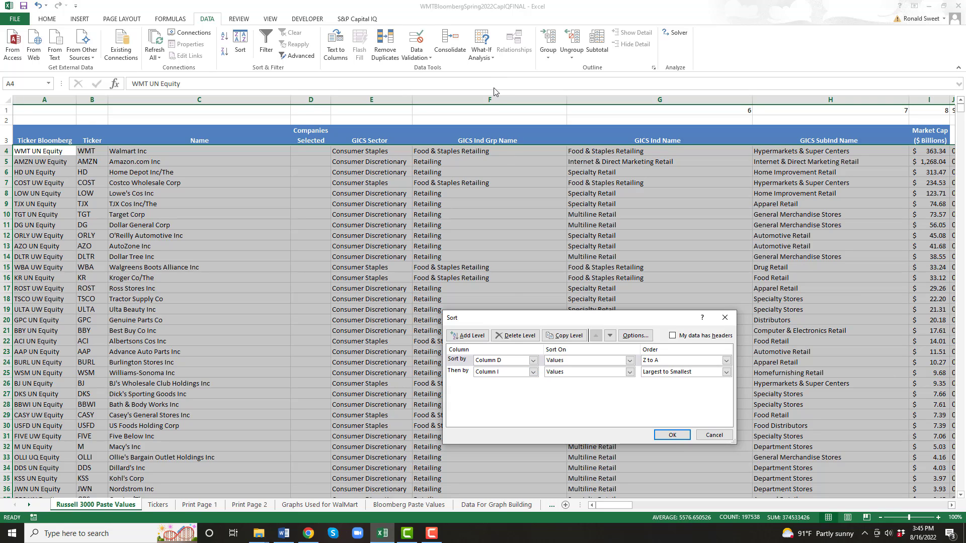
{"action": "left_click", "coordinate": [532, 360]}
{"action": "left_click", "coordinate": [503, 383]}
{"action": "left_click", "coordinate": [727, 360]}
{"action": "left_click", "coordinate": [654, 369]}
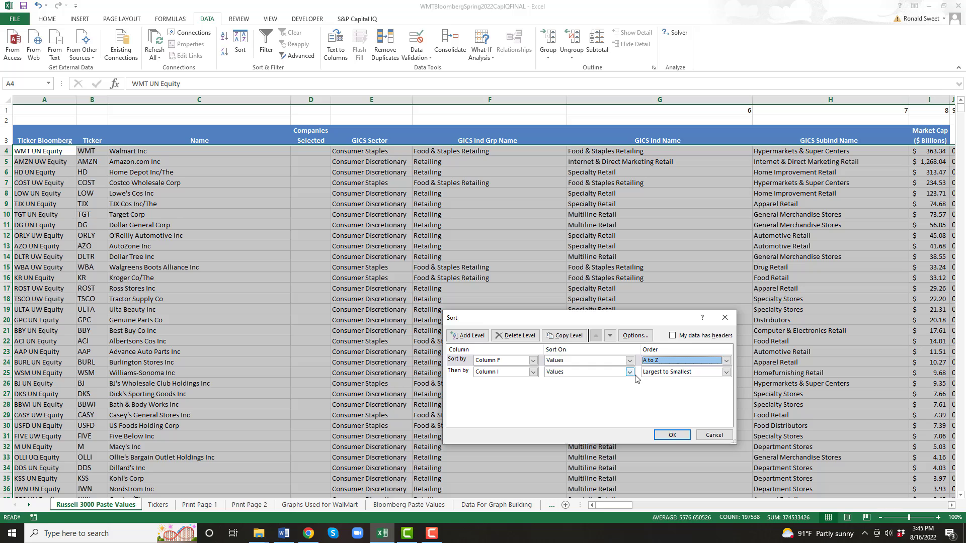
Apply the sort and check that Automobiles & Components, led by Tesla, tops the list.
{"action": "left_click", "coordinate": [670, 436]}
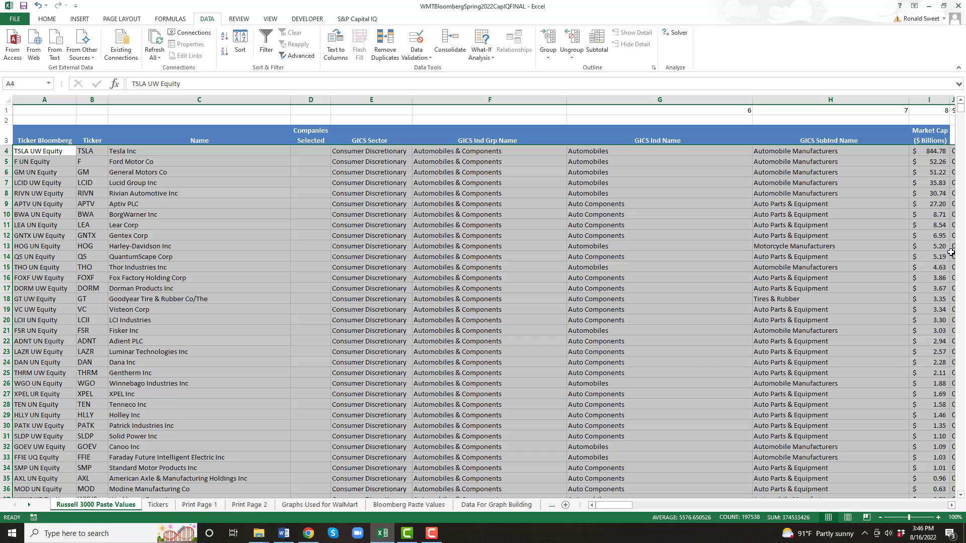
{"action": "left_click", "coordinate": [92, 162]}
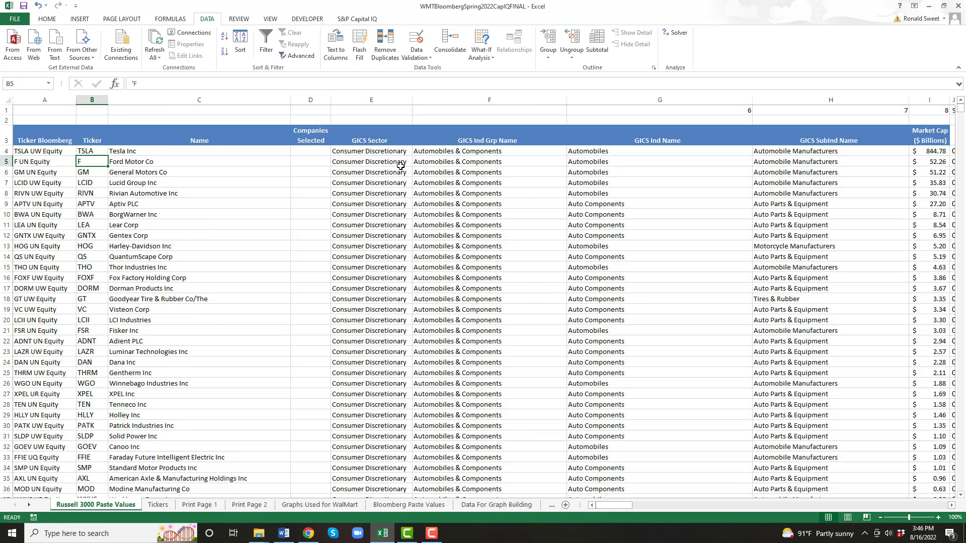
{"action": "left_click", "coordinate": [440, 151]}
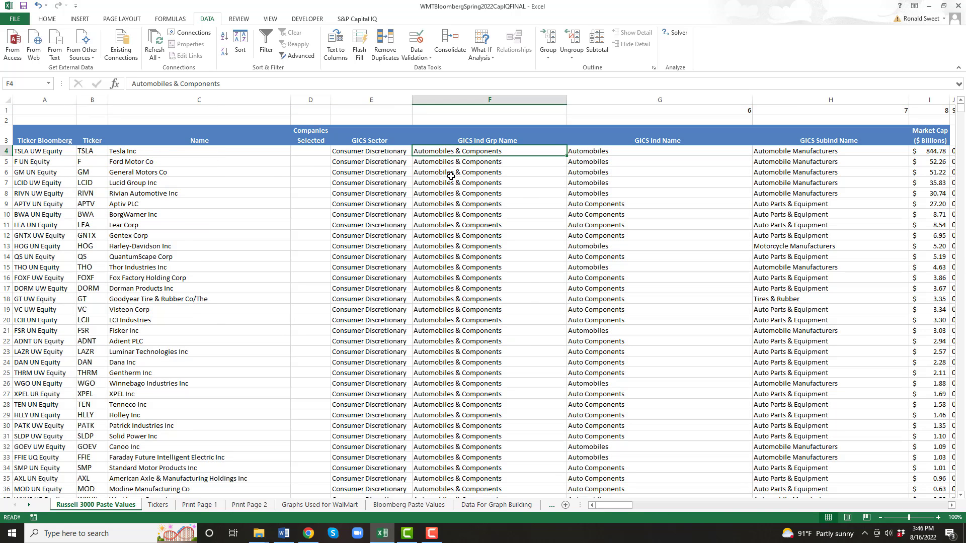
{"action": "key", "text": "Down"}
{"action": "key", "text": "Down"}
{"action": "key", "text": "Down"}
{"action": "key", "text": "Down"}
{"action": "key", "text": "Down"}
{"action": "key", "text": "Down"}
{"action": "key", "text": "Down"}
{"action": "key", "text": "Down"}
{"action": "key", "text": "Down"}
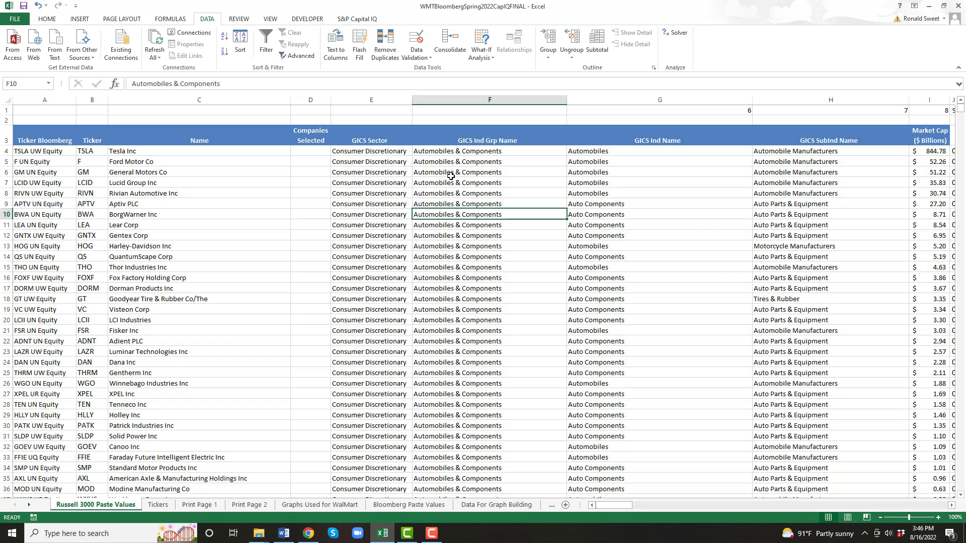
{"action": "key", "text": "Up"}
{"action": "key", "text": "Up"}
{"action": "key", "text": "Up"}
{"action": "key", "text": "Up"}
{"action": "key", "text": "Up"}
{"action": "key", "text": "Up"}
{"action": "key", "text": "Up"}
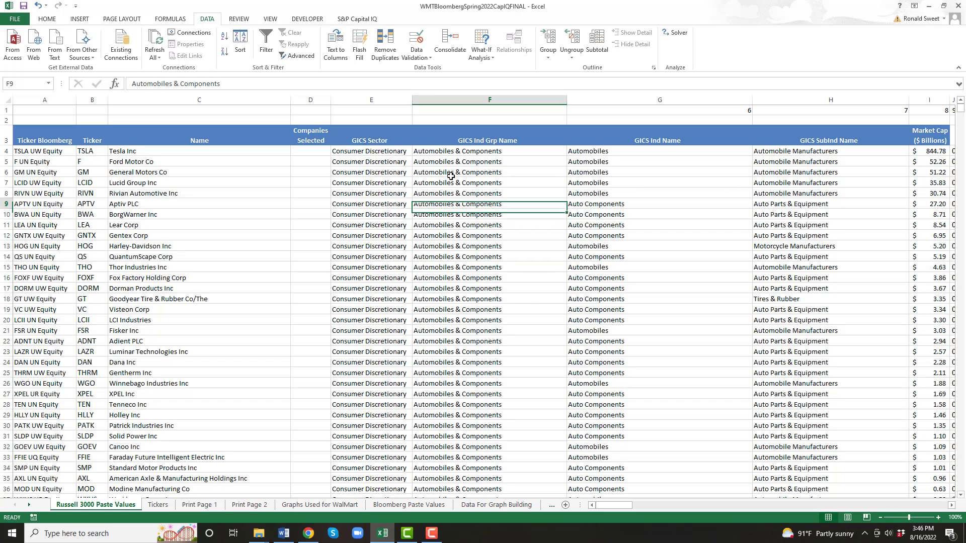
Flag General Motors with 2 in the Companies Selected column.
{"action": "key", "text": "Up"}
{"action": "key", "text": "Up"}
{"action": "key", "text": "Down"}
{"action": "key", "text": "Down"}
{"action": "key", "text": "Down"}
{"action": "key", "text": "Down"}
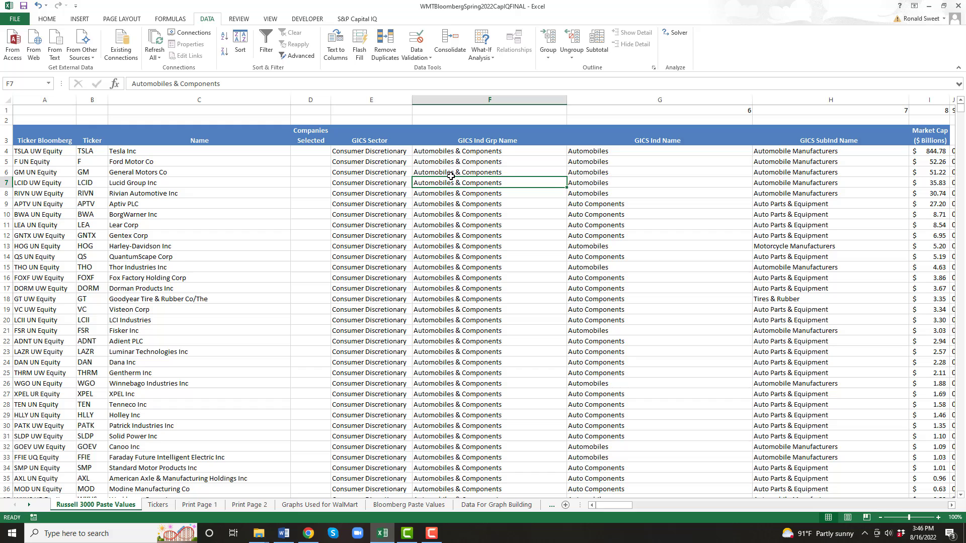
{"action": "key", "text": "Left"}
{"action": "key", "text": "Left"}
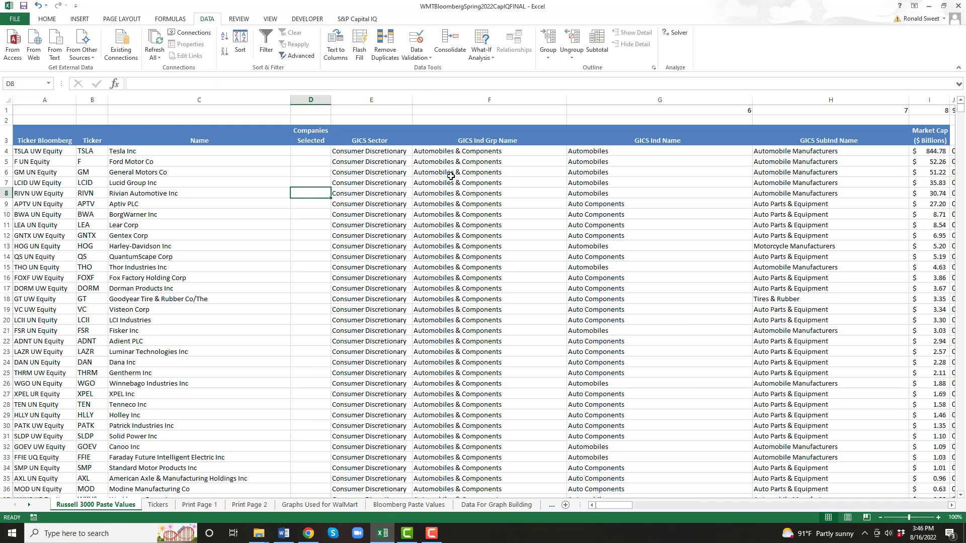
{"action": "key", "text": "Up"}
{"action": "key", "text": "Up"}
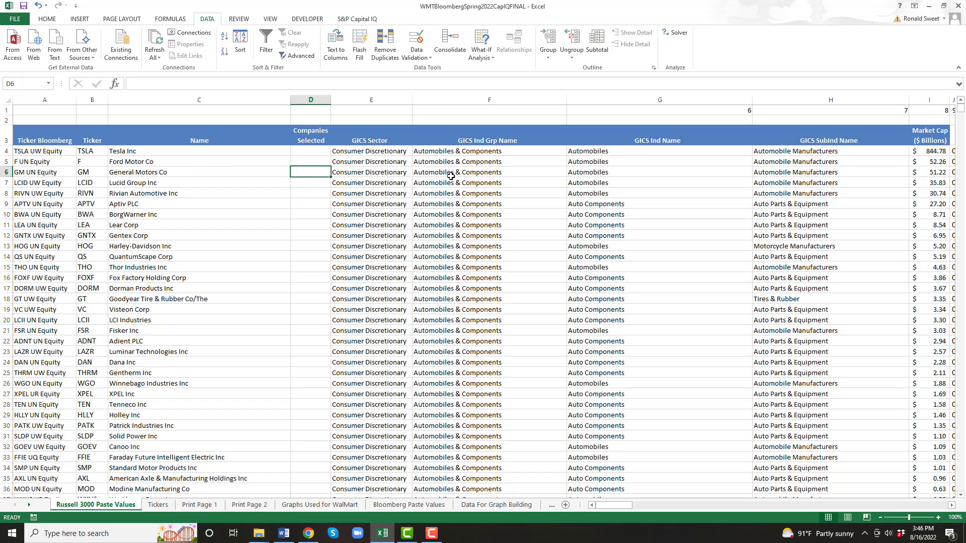
{"action": "type", "text": "2"}
{"action": "key", "text": "Up"}
{"action": "key", "text": "Up"}
Flag Tesla, Ford and Lucid with 1 and copy the 1.
{"action": "type", "text": "1"}
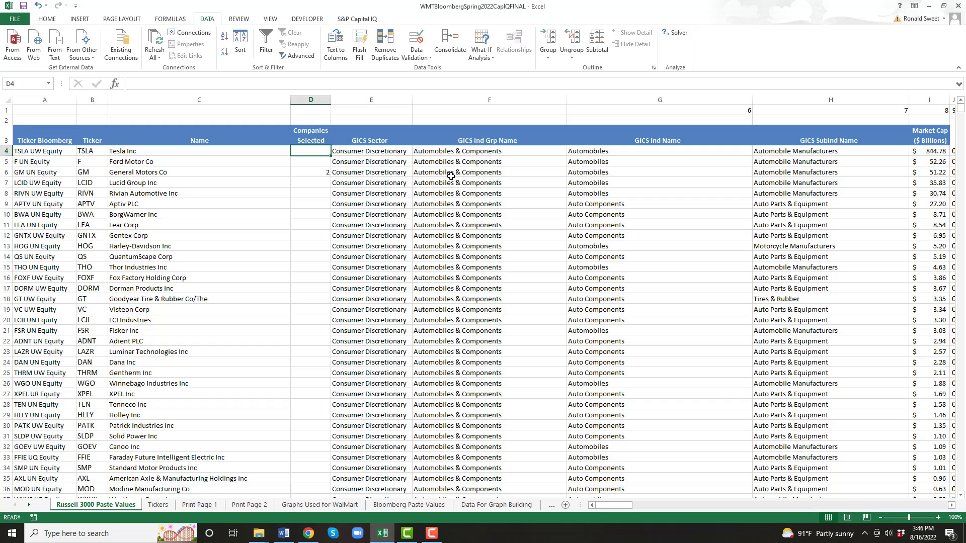
{"action": "key", "text": "Return"}
{"action": "type", "text": "1"}
{"action": "key", "text": "Return"}
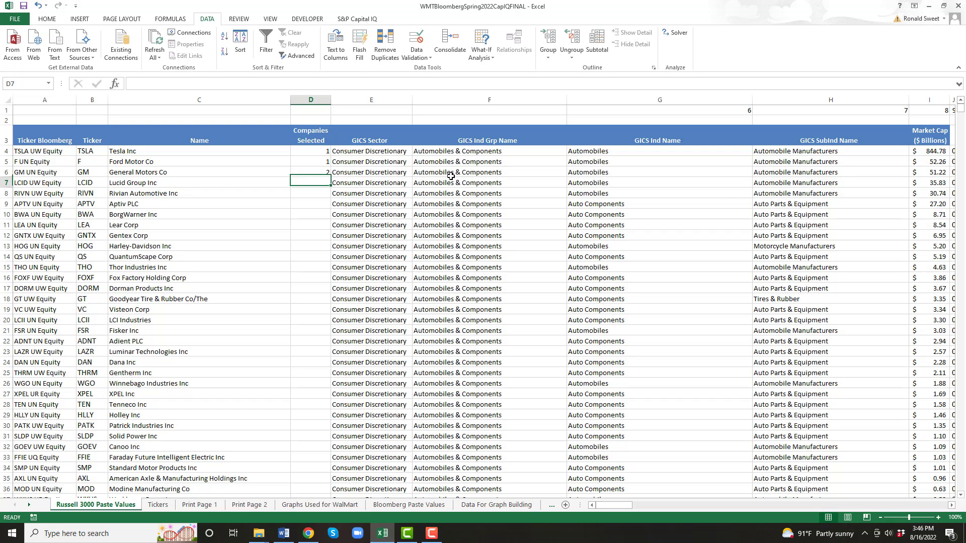
{"action": "key", "text": "Return"}
{"action": "type", "text": "1"}
{"action": "key", "text": "Return"}
{"action": "key", "text": "Up"}
{"action": "key", "text": "ctrl+c"}
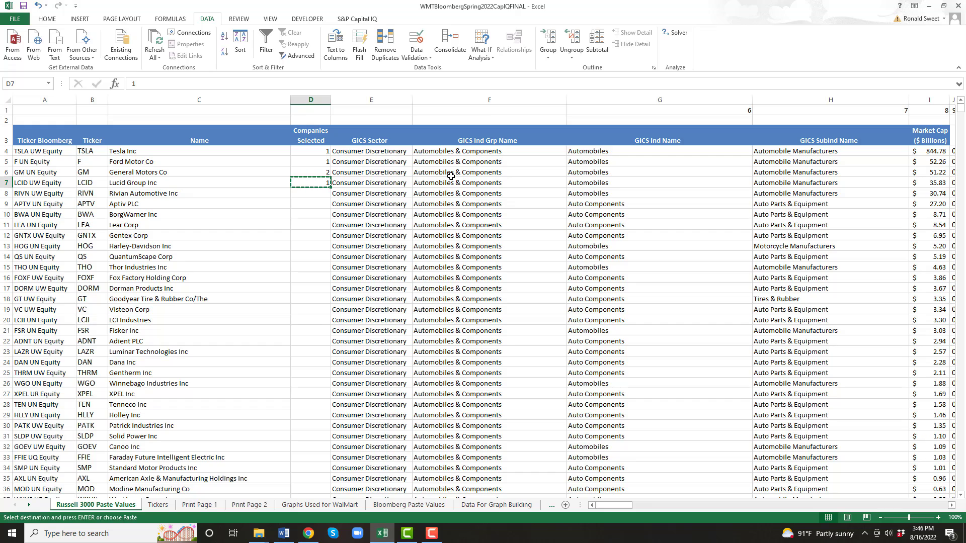
Extend the paste range in column D so it ends at row 42.
{"action": "key", "text": "shift+Down"}
{"action": "key", "text": "shift+Down"}
{"action": "key", "text": "shift+Down"}
{"action": "key", "text": "shift+Down"}
{"action": "key", "text": "shift+Down"}
{"action": "key", "text": "shift+Down"}
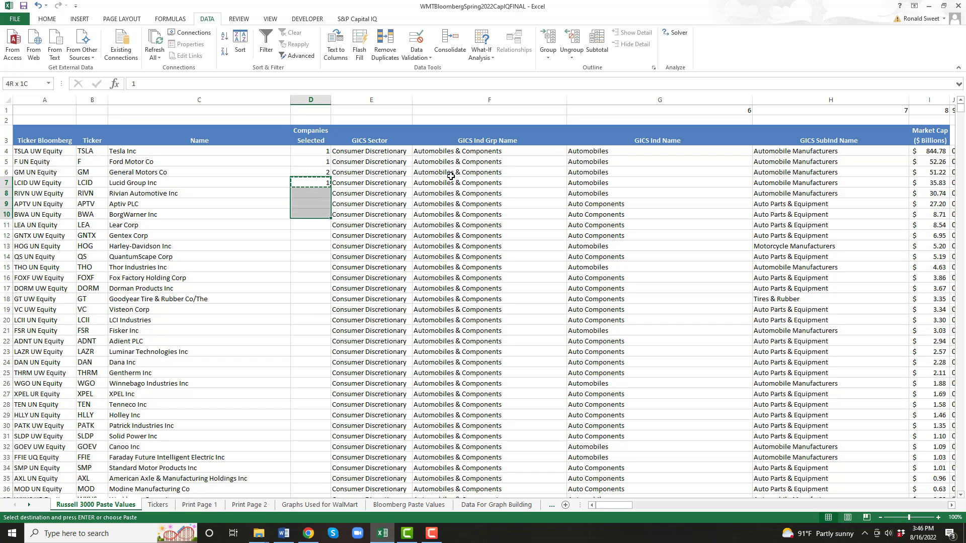
{"action": "key", "text": "shift+Down"}
{"action": "key", "text": "shift+Down"}
{"action": "key", "text": "shift+Down"}
{"action": "key", "text": "shift+Down"}
{"action": "key", "text": "shift+Down"}
{"action": "key", "text": "shift+Down"}
{"action": "key", "text": "shift+Down"}
{"action": "key", "text": "shift+Down"}
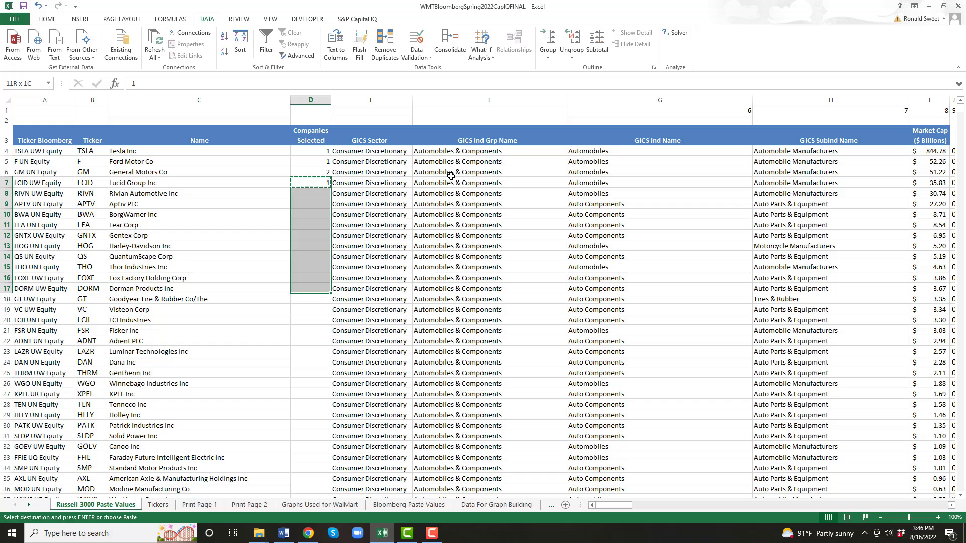
{"action": "key", "text": "shift+Down"}
{"action": "key", "text": "shift+Down"}
{"action": "key", "text": "shift+Down"}
{"action": "key", "text": "shift+Down"}
{"action": "key", "text": "shift+Down"}
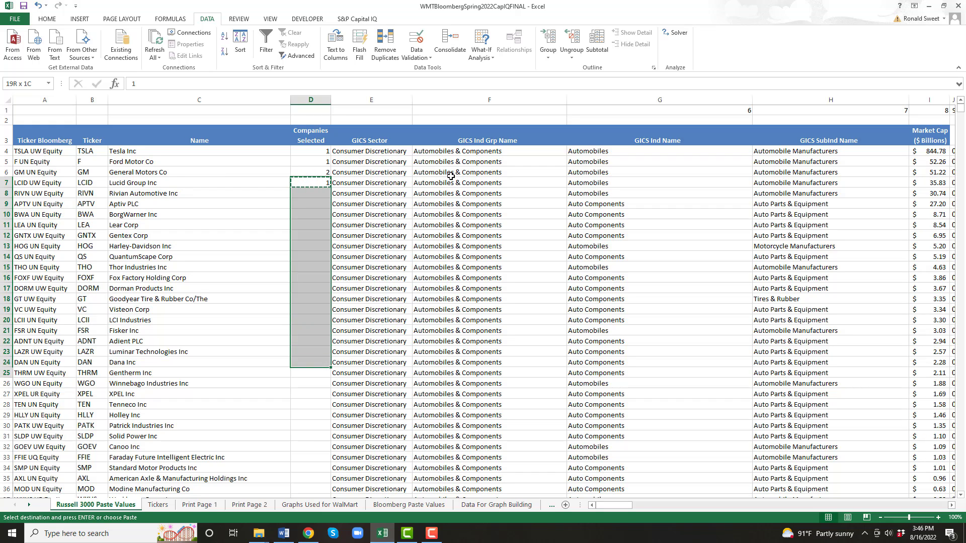
{"action": "key", "text": "shift+Down"}
{"action": "key", "text": "shift+Down"}
{"action": "key", "text": "shift+Down"}
{"action": "key", "text": "shift+Down"}
{"action": "key", "text": "shift+Down"}
{"action": "key", "text": "shift+Down"}
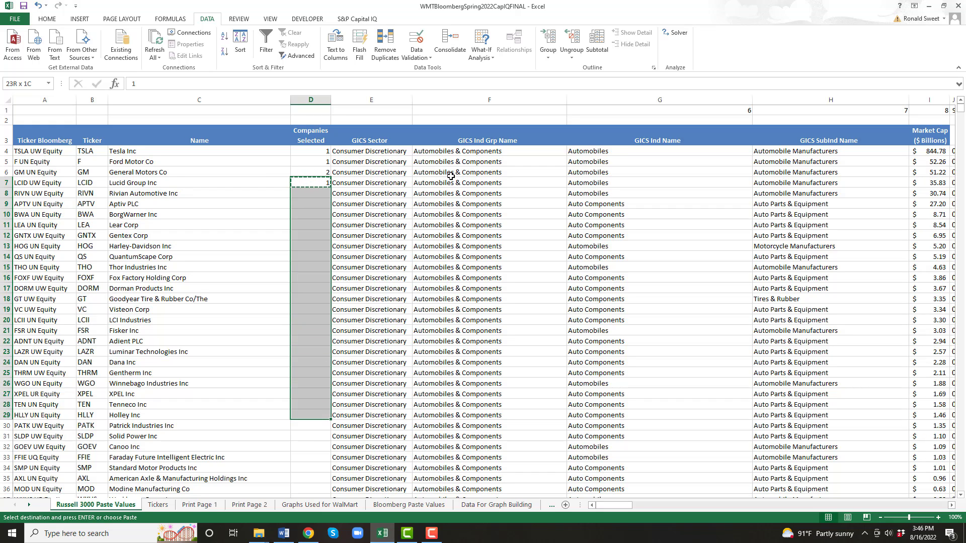
{"action": "key", "text": "shift+Down"}
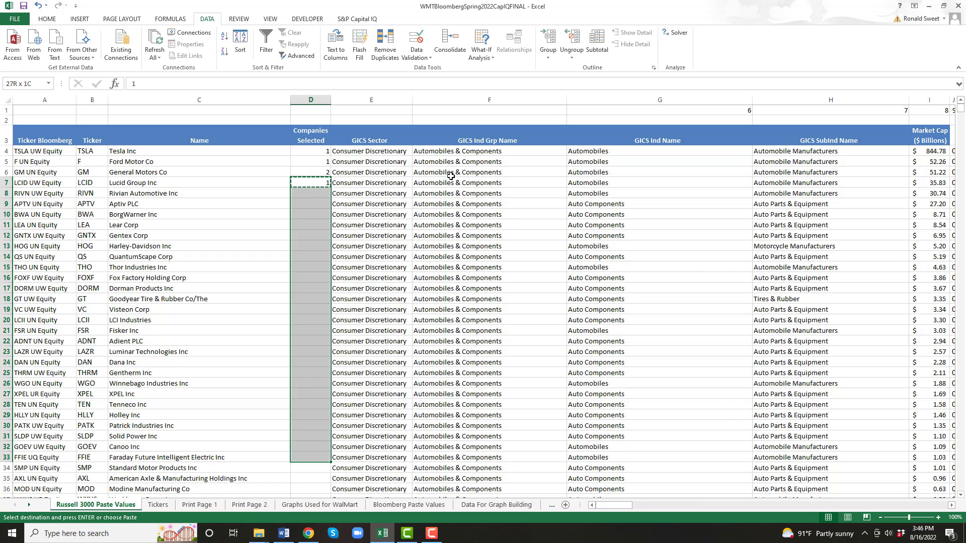
{"action": "key", "text": "shift+Down"}
{"action": "key", "text": "shift+Down"}
{"action": "key", "text": "shift+Down"}
{"action": "key", "text": "shift+Down"}
{"action": "key", "text": "shift+Down"}
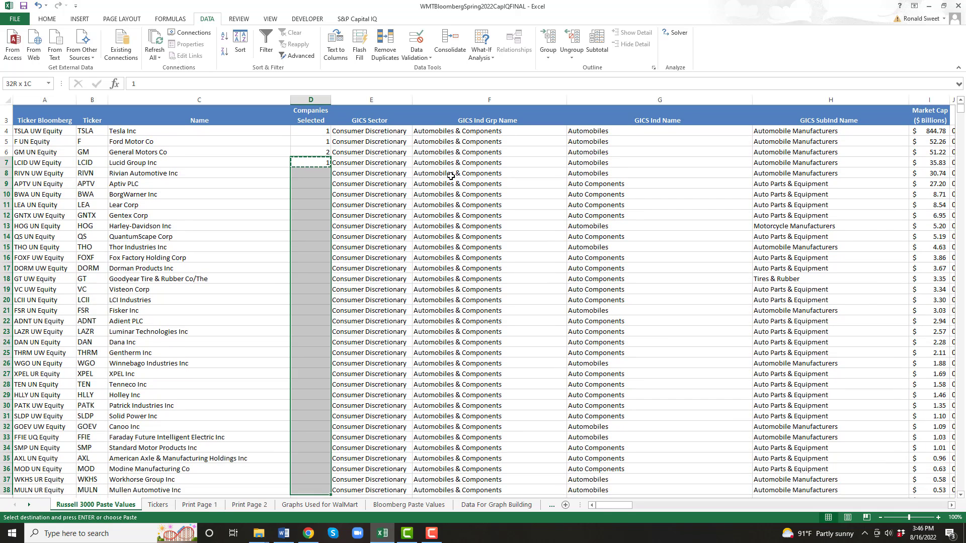
{"action": "key", "text": "shift+Down"}
{"action": "key", "text": "shift+Down"}
{"action": "key", "text": "shift+Down"}
{"action": "key", "text": "shift+Down"}
{"action": "key", "text": "shift+Down"}
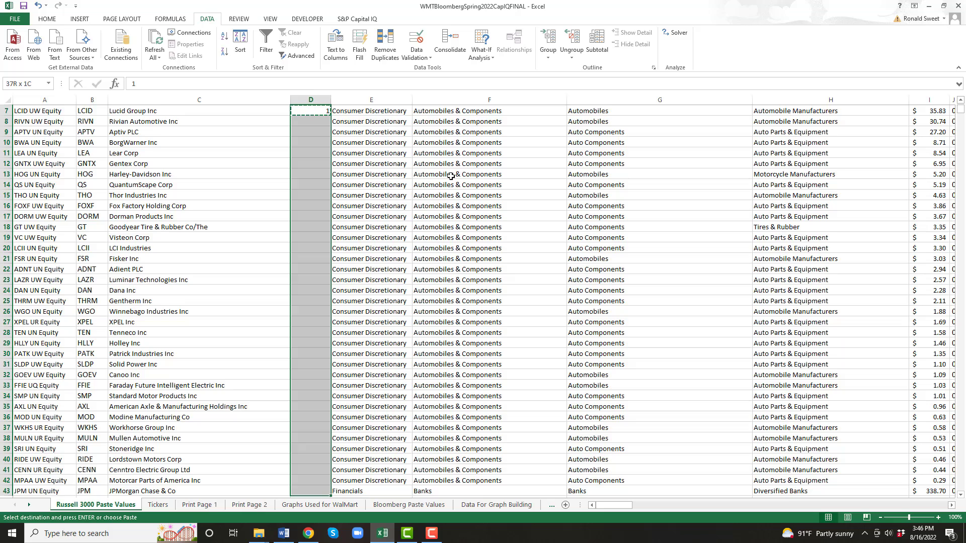
{"action": "key", "text": "shift+Down"}
{"action": "key", "text": "shift+Down"}
{"action": "key", "text": "shift+Down"}
{"action": "key", "text": "shift+Down"}
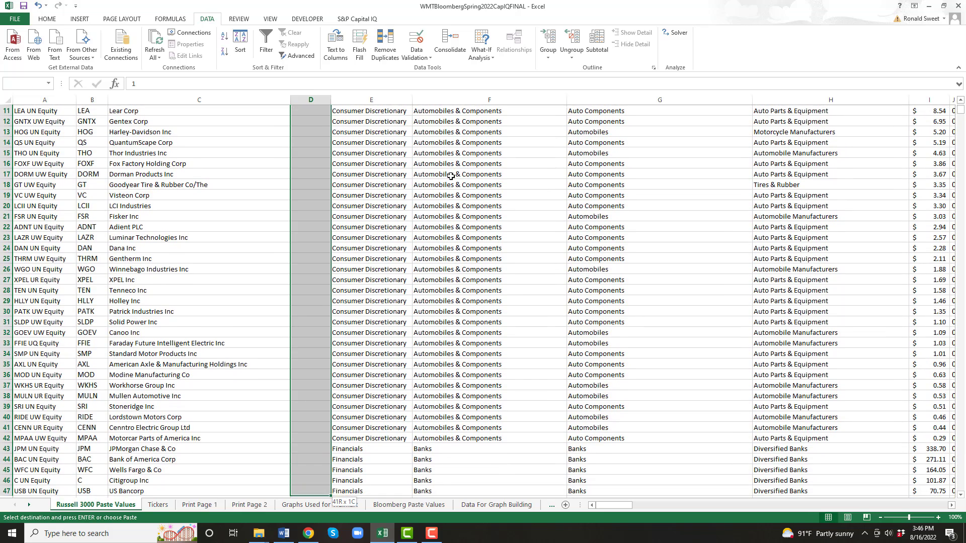
{"action": "key", "text": "shift+Down"}
{"action": "key", "text": "shift+Down"}
{"action": "key", "text": "shift+Down"}
{"action": "key", "text": "shift+Down"}
{"action": "key", "text": "shift+Down"}
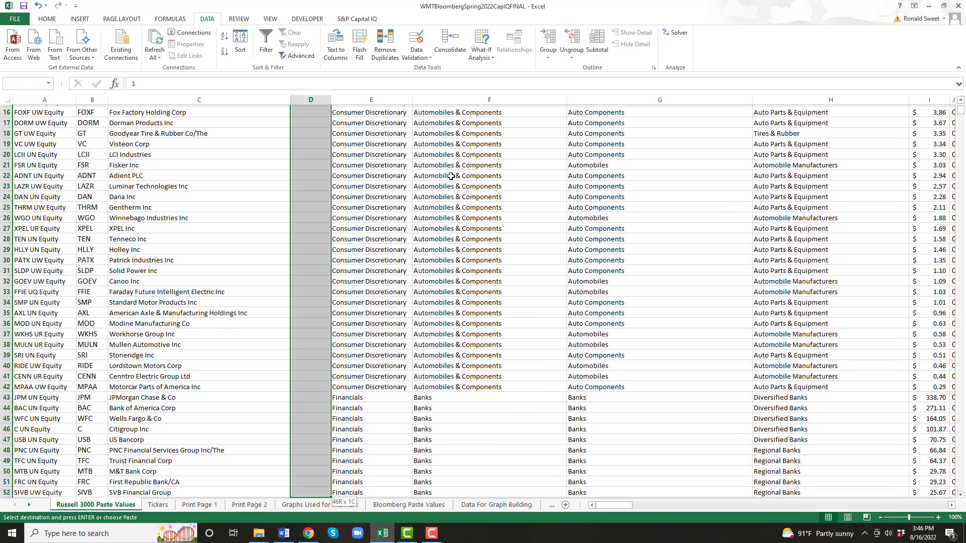
{"action": "key", "text": "shift+Down"}
{"action": "key", "text": "shift+Down"}
{"action": "key", "text": "shift+Down"}
{"action": "key", "text": "shift+Down"}
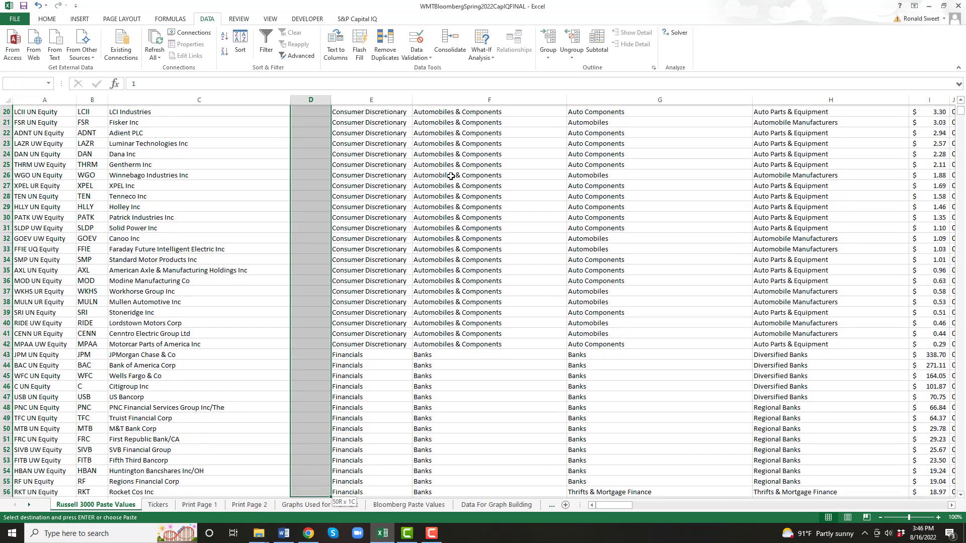
{"action": "key", "text": "shift+Down"}
{"action": "key", "text": "shift+Down"}
{"action": "key", "text": "shift+Down"}
{"action": "key", "text": "shift+Down"}
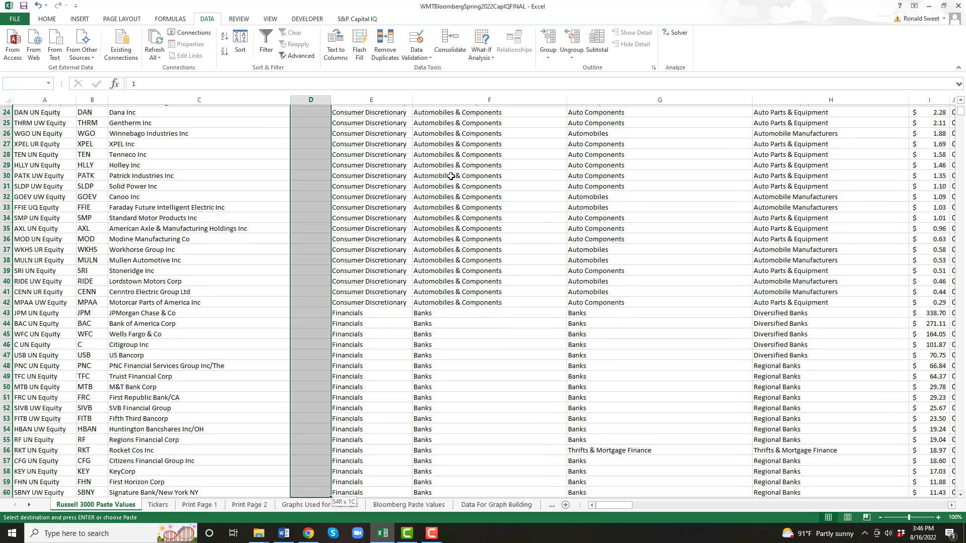
{"action": "key", "text": "shift+Down"}
{"action": "key", "text": "shift+Down"}
{"action": "key", "text": "shift+Down"}
{"action": "key", "text": "shift+Down"}
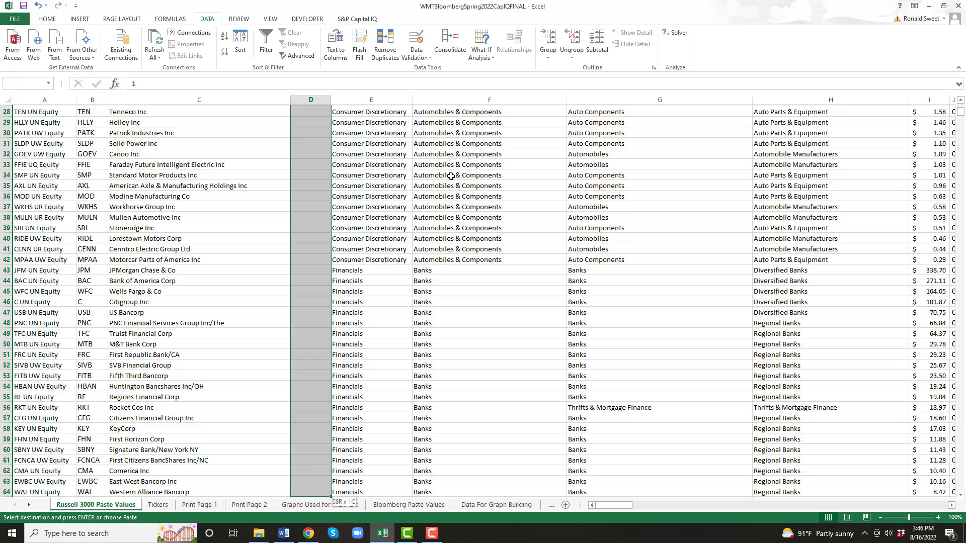
{"action": "key", "text": "shift+Down"}
{"action": "key", "text": "shift+Down"}
{"action": "key", "text": "shift+Up"}
{"action": "key", "text": "shift+Up"}
{"action": "key", "text": "shift+Up"}
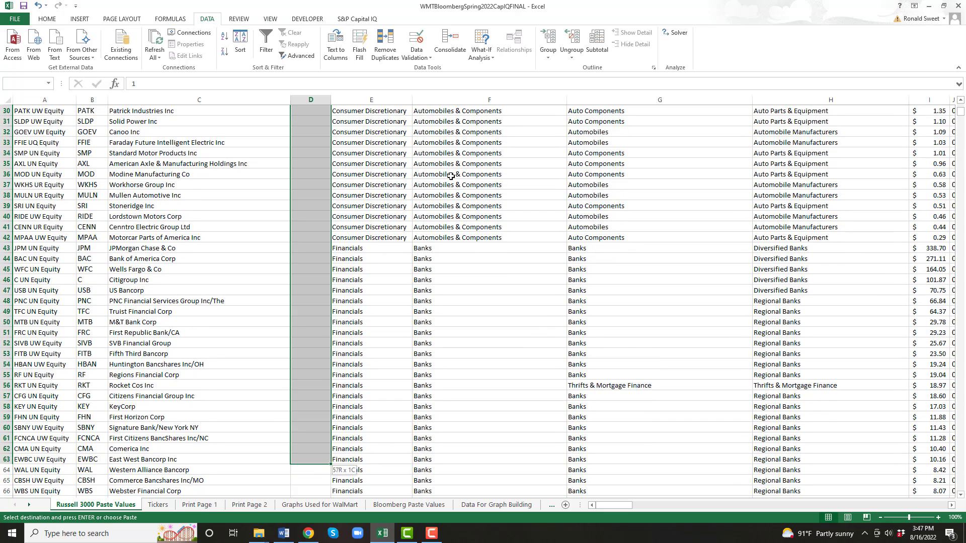
{"action": "key", "text": "shift+Up"}
{"action": "key", "text": "shift+Up"}
{"action": "key", "text": "shift+Up"}
{"action": "key", "text": "shift+Up"}
{"action": "key", "text": "shift+Up"}
{"action": "key", "text": "shift+Up"}
{"action": "key", "text": "shift+Up"}
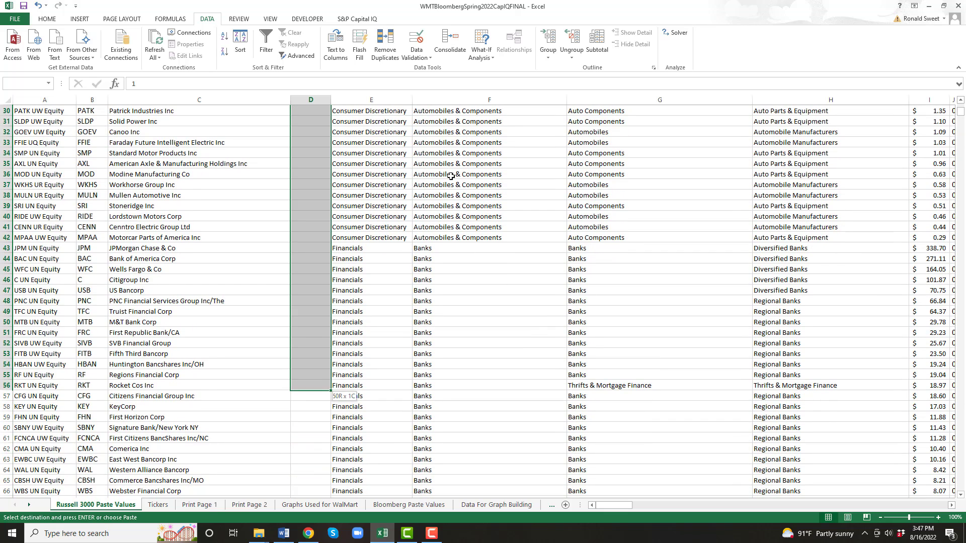
{"action": "key", "text": "shift+Up"}
{"action": "key", "text": "shift+Up"}
{"action": "key", "text": "shift+Up"}
{"action": "key", "text": "shift+Up"}
{"action": "key", "text": "shift+Up"}
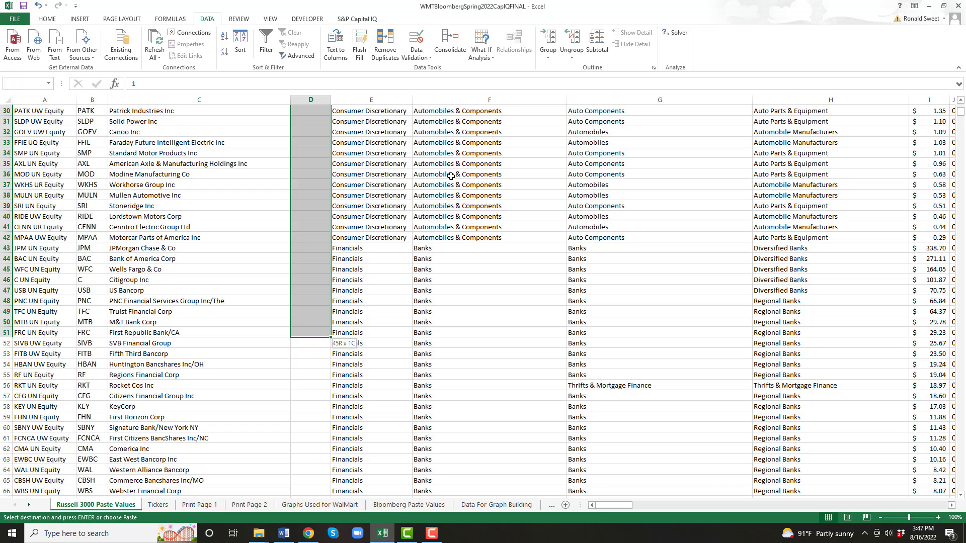
{"action": "key", "text": "shift+Up"}
{"action": "key", "text": "shift+Up"}
{"action": "key", "text": "shift+Up"}
{"action": "key", "text": "shift+Up"}
{"action": "key", "text": "shift+Up"}
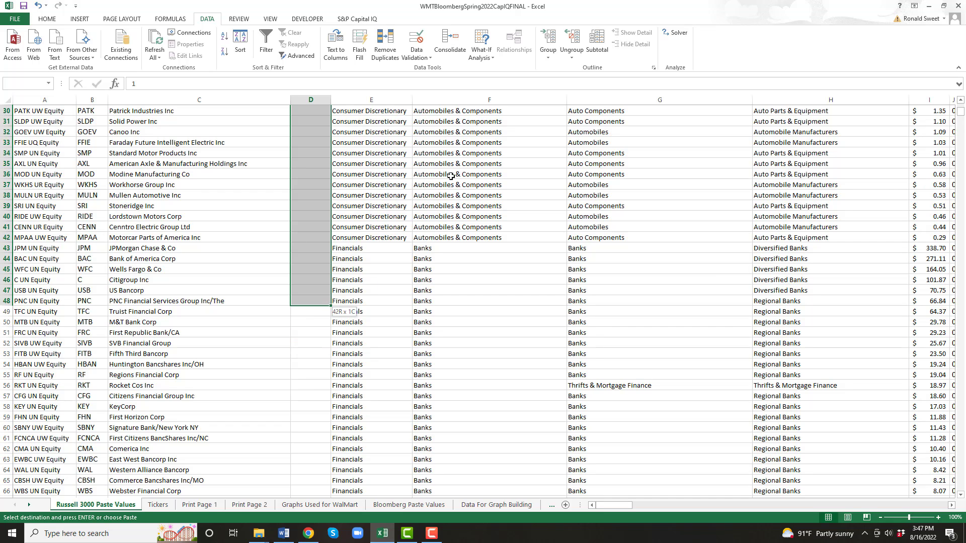
{"action": "key", "text": "shift+Up"}
{"action": "key", "text": "shift+Up"}
{"action": "key", "text": "shift+Up"}
{"action": "key", "text": "shift+Up"}
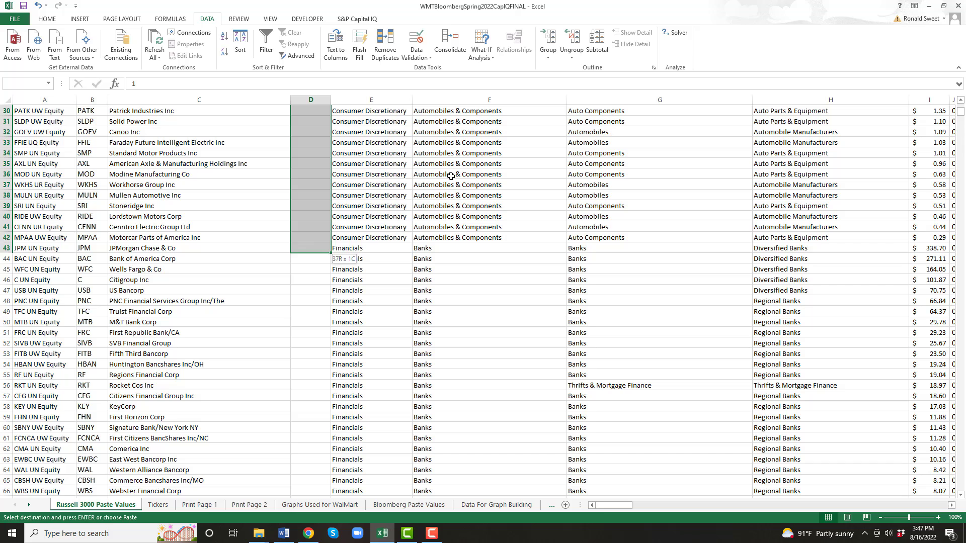
Fill D7:D42 with 1 and check that the flags end at D42.
{"action": "key", "text": "Return"}
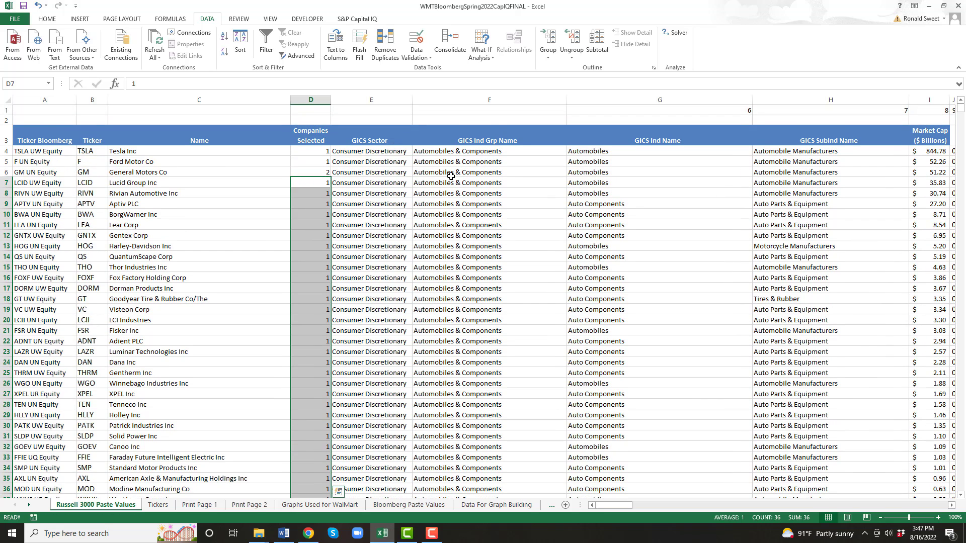
{"action": "key", "text": "ctrl+Down"}
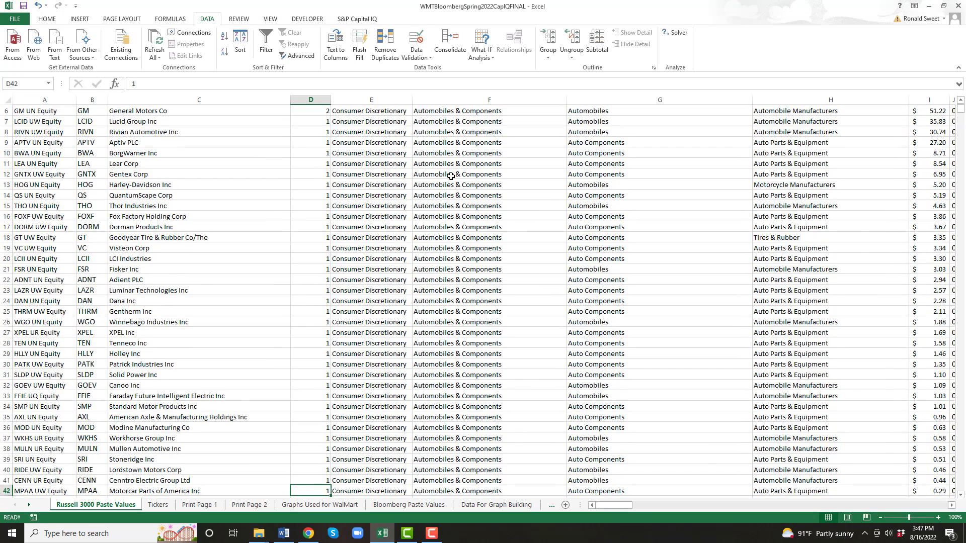
{"action": "key", "text": "ctrl+Up"}
Select the company table from A4 to BO2996.
{"action": "key", "text": "Down"}
{"action": "key", "text": "Left"}
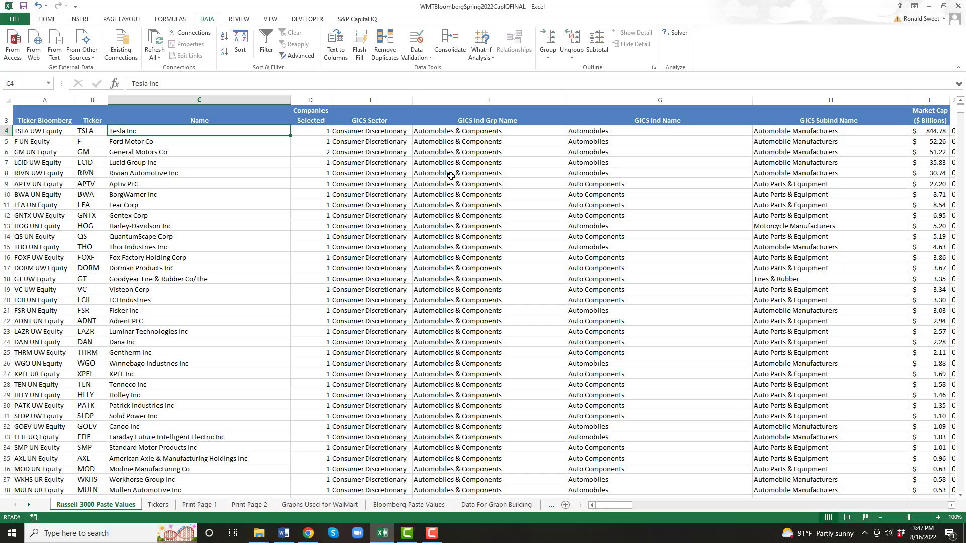
{"action": "key", "text": "Left"}
{"action": "key", "text": "Left"}
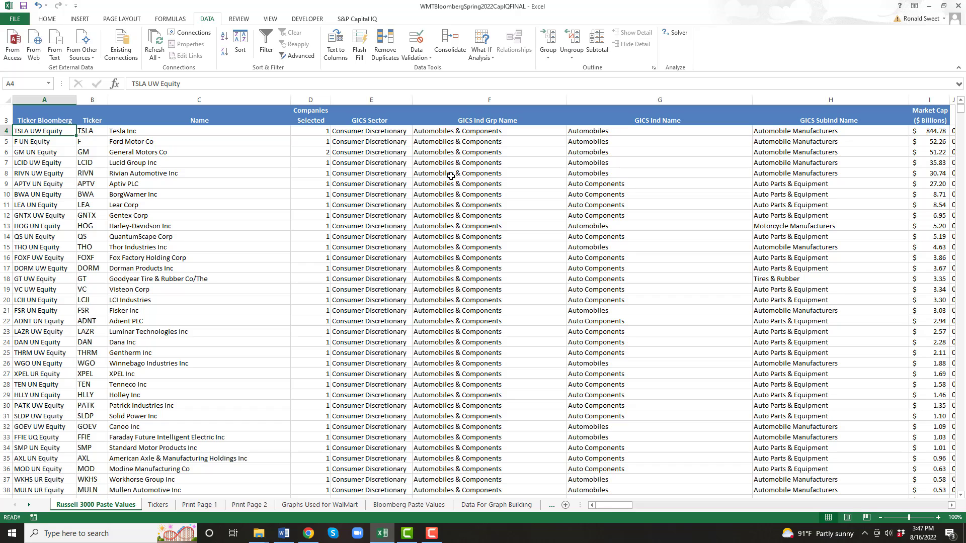
{"action": "key", "text": "ctrl+shift+Down"}
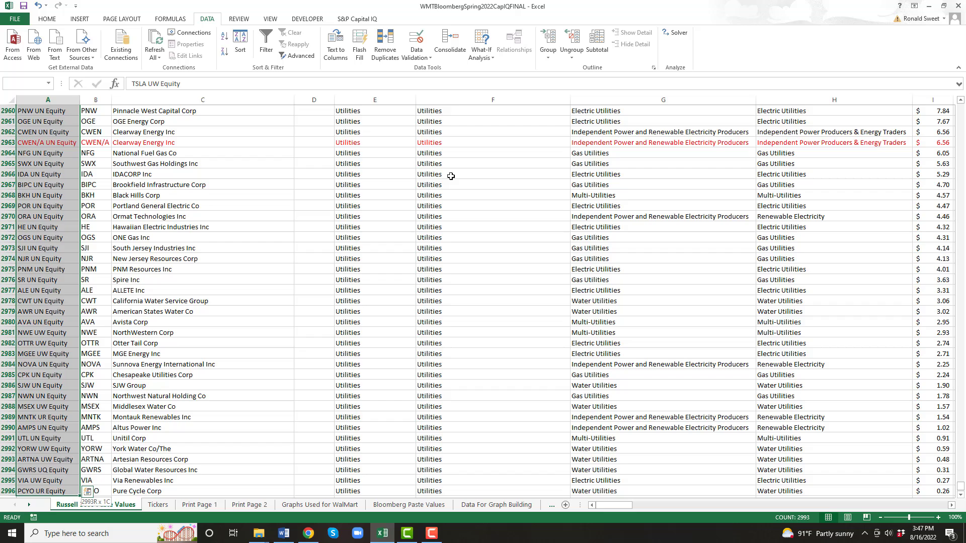
{"action": "key", "text": "ctrl+shift+Right"}
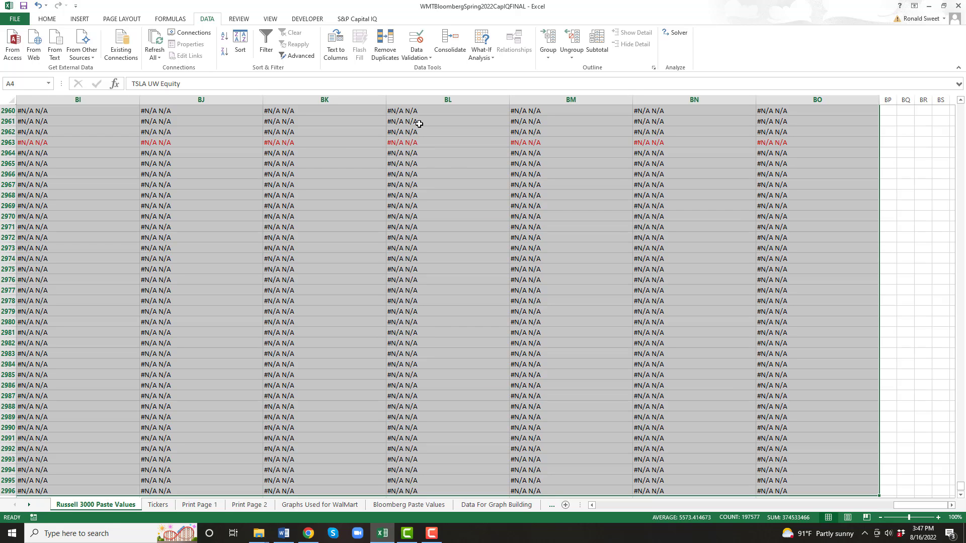
Sort the table by column D, Companies Selected, largest to smallest, and check the top flags.
{"action": "left_click", "coordinate": [242, 52]}
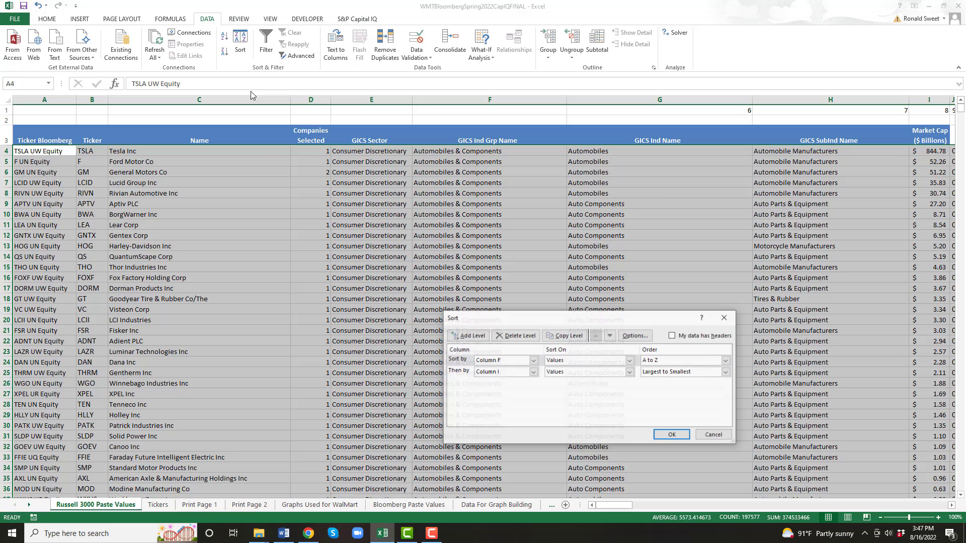
{"action": "left_click", "coordinate": [532, 360]}
{"action": "left_click", "coordinate": [533, 370]}
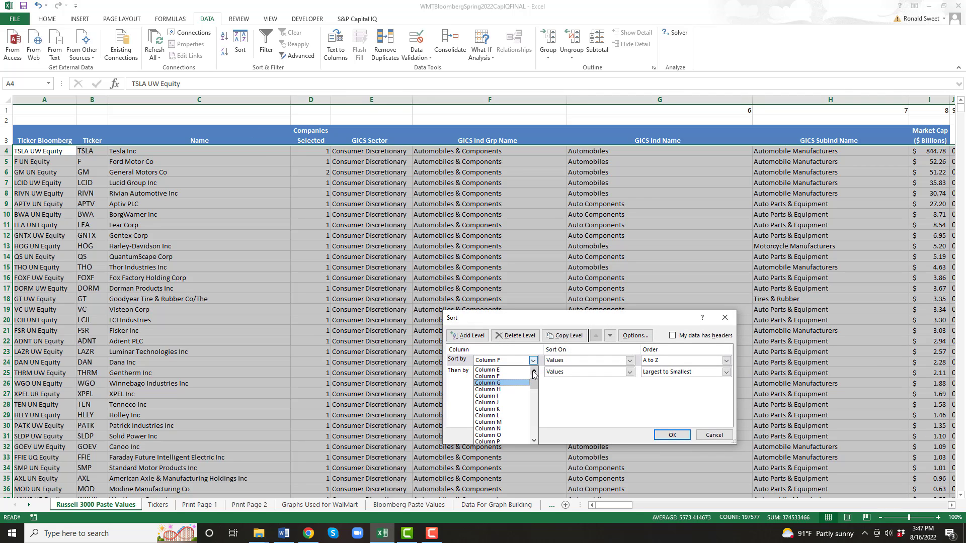
{"action": "left_click", "coordinate": [534, 371]}
{"action": "left_click", "coordinate": [534, 370]}
{"action": "left_click", "coordinate": [500, 376]}
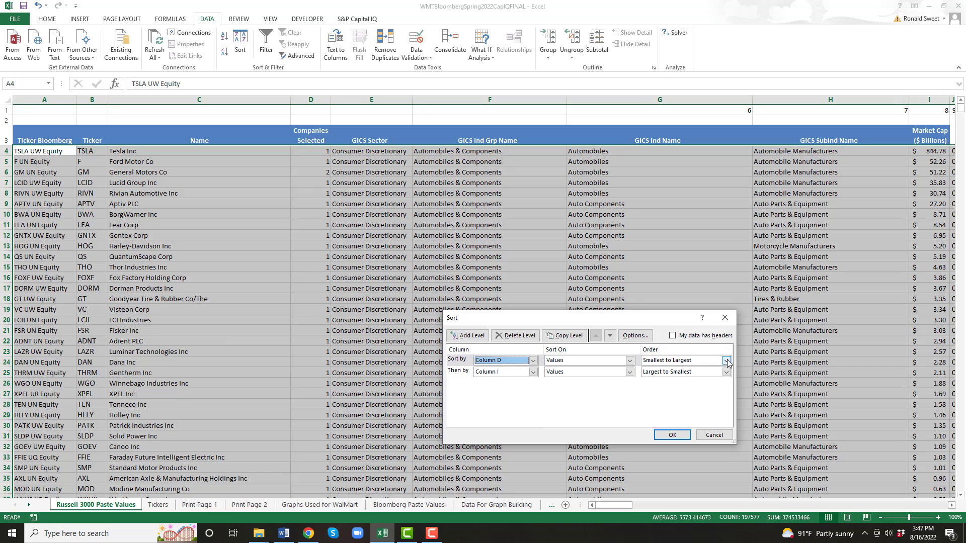
{"action": "left_click", "coordinate": [726, 360]}
{"action": "left_click", "coordinate": [680, 376]}
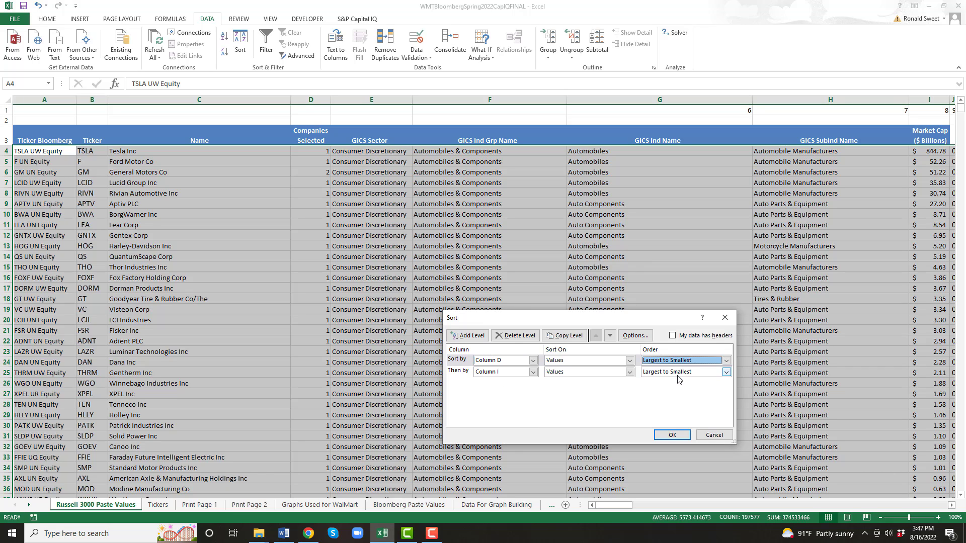
{"action": "left_click", "coordinate": [671, 436]}
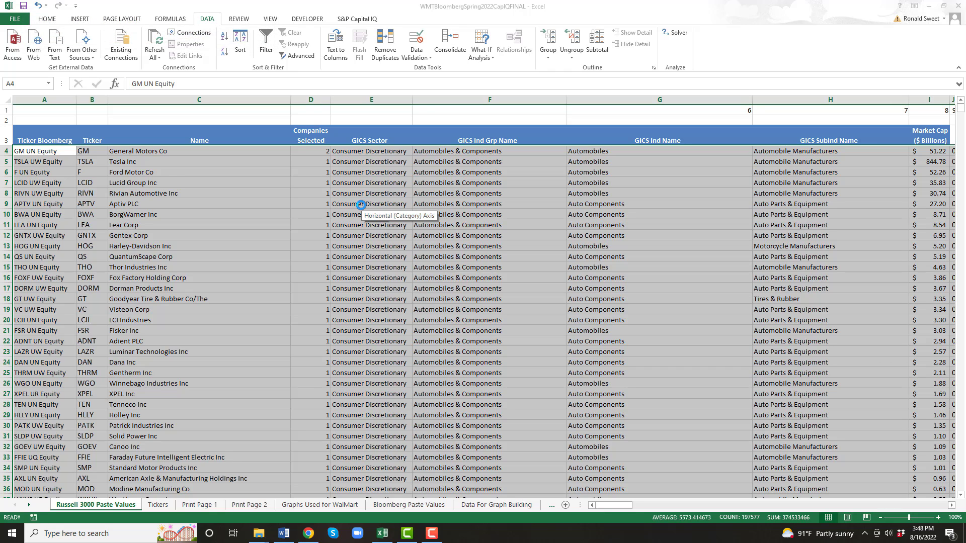
{"action": "left_click", "coordinate": [327, 153]}
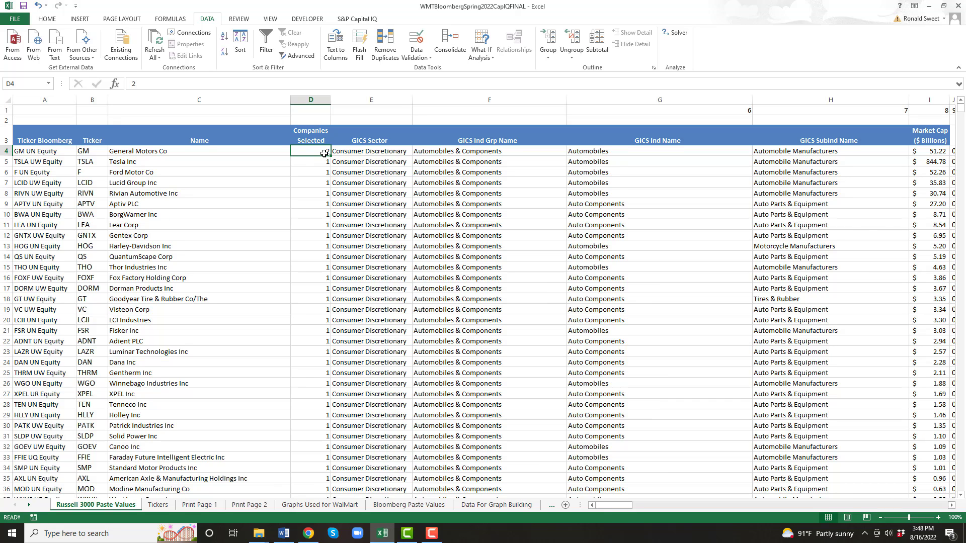
{"action": "double_click", "coordinate": [325, 154]}
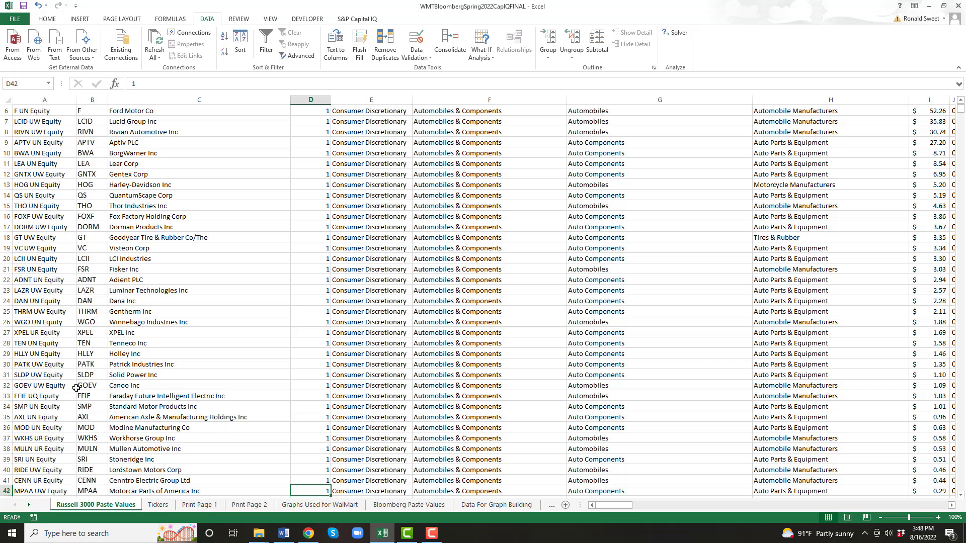
On the Tickers sheet, inspect the ticker formulas in the TMO and MPAA rows.
{"action": "left_click", "coordinate": [158, 505]}
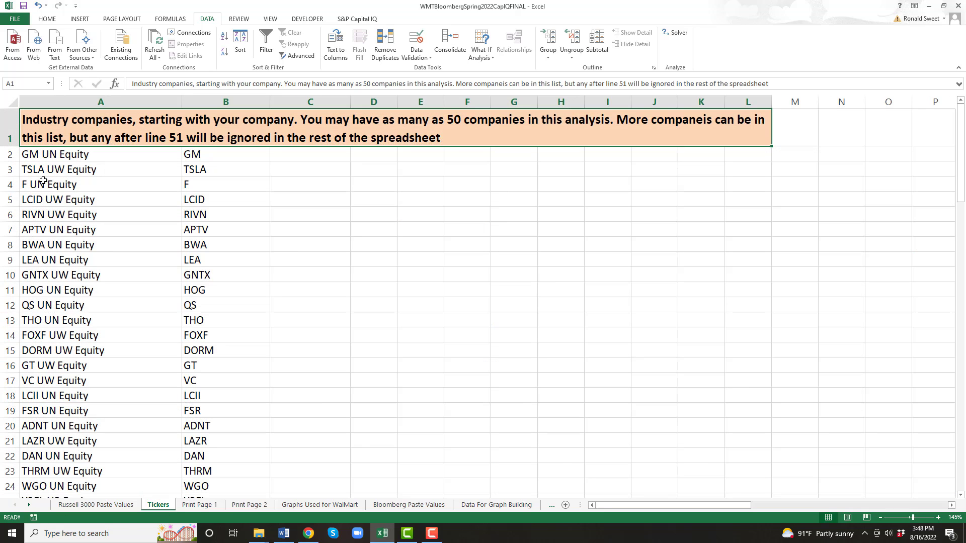
{"action": "left_click", "coordinate": [37, 154]}
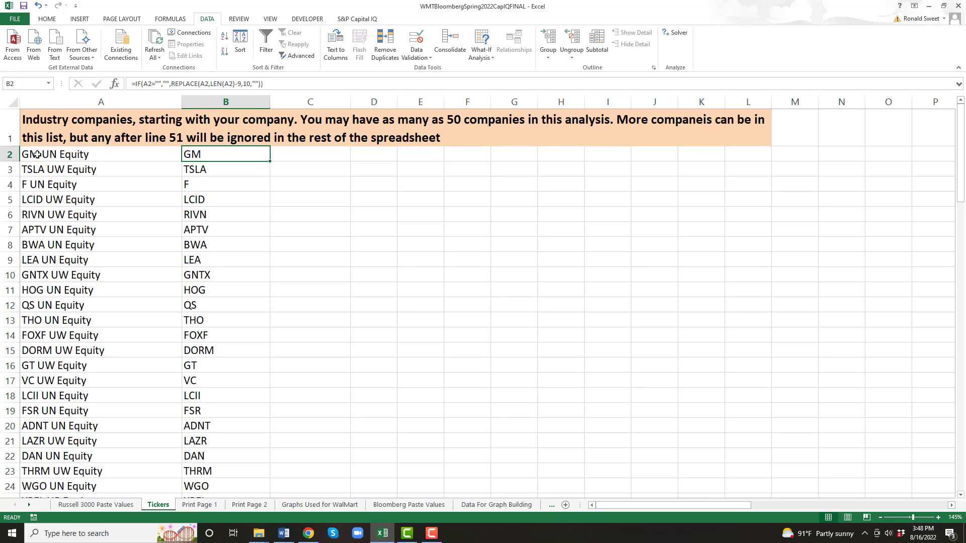
{"action": "key", "text": "ctrl+Down"}
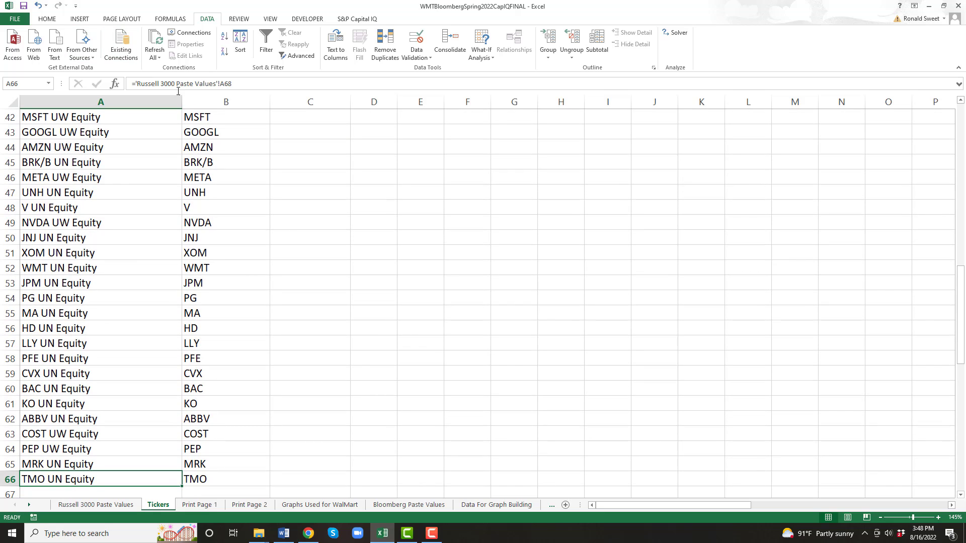
{"action": "left_click", "coordinate": [250, 83]}
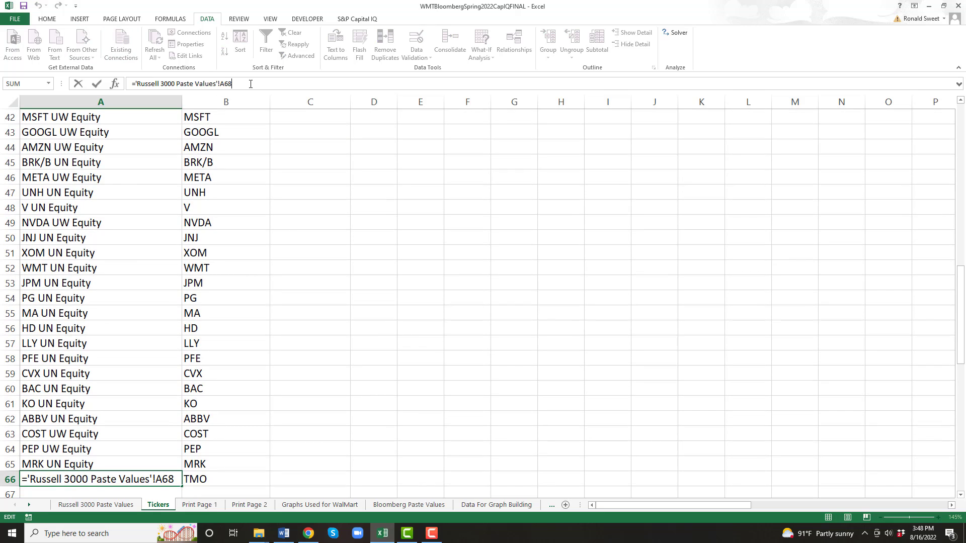
{"action": "left_click", "coordinate": [126, 175]}
{"action": "key", "text": "Up"}
{"action": "key", "text": "Up"}
{"action": "key", "text": "Up"}
{"action": "key", "text": "Up"}
{"action": "key", "text": "Up"}
{"action": "key", "text": "Up"}
{"action": "key", "text": "Up"}
{"action": "key", "text": "Up"}
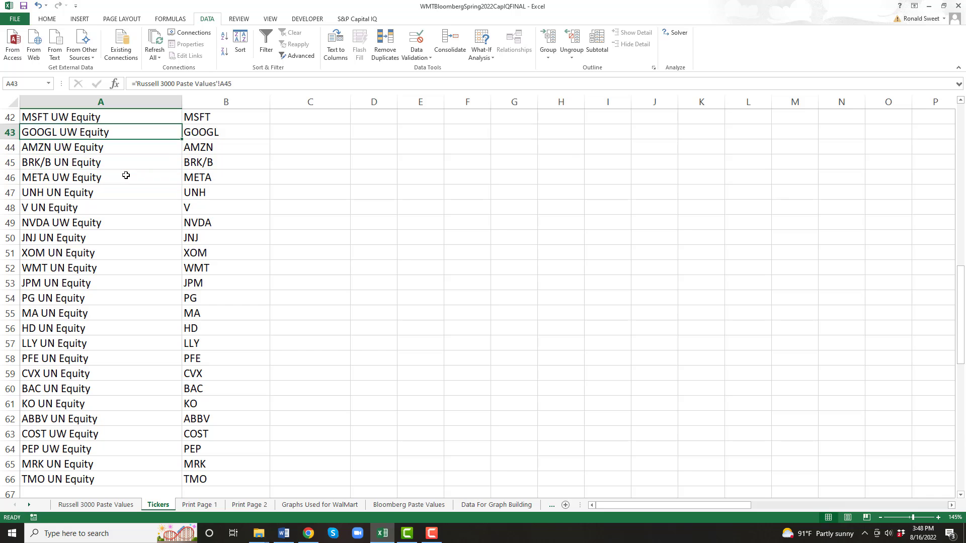
{"action": "key", "text": "Down"}
{"action": "key", "text": "Down"}
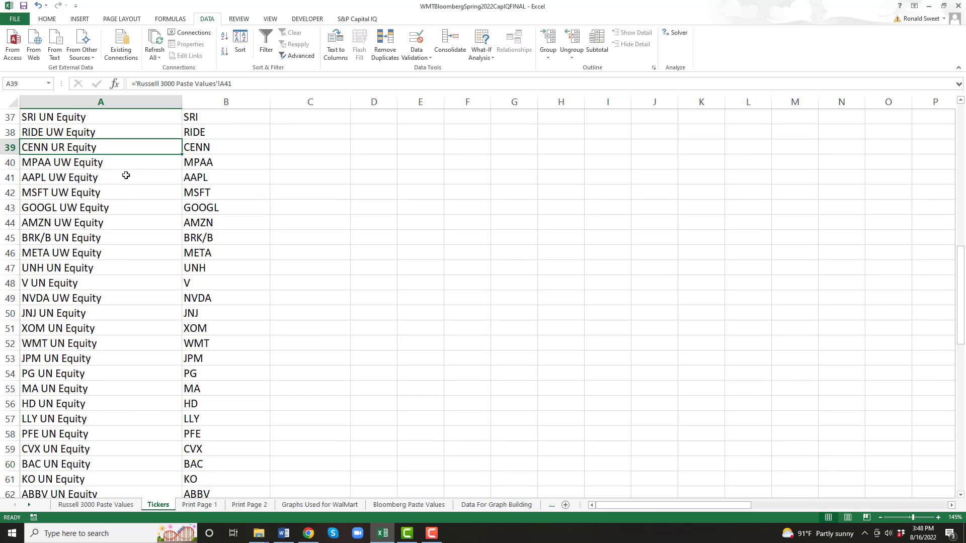
{"action": "left_click", "coordinate": [259, 86]}
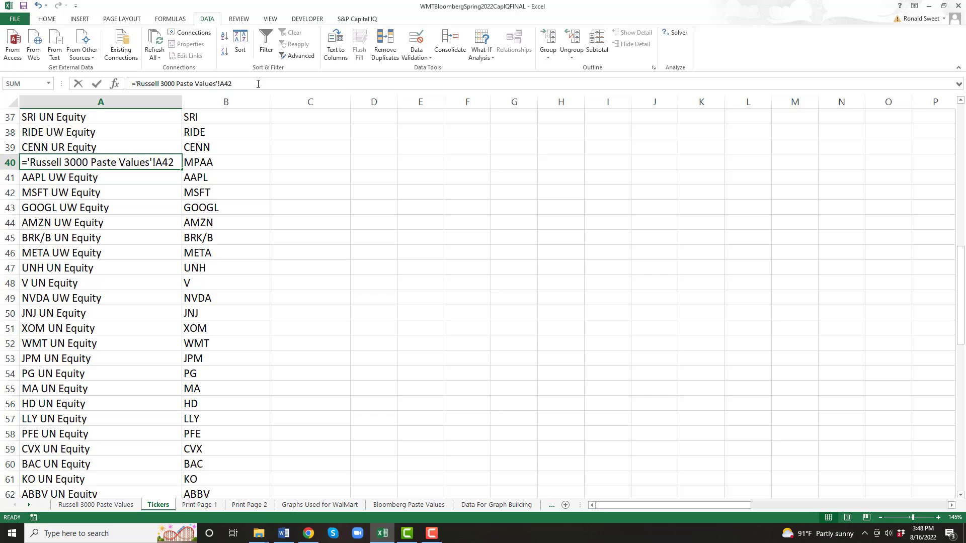
{"action": "left_click", "coordinate": [259, 189]}
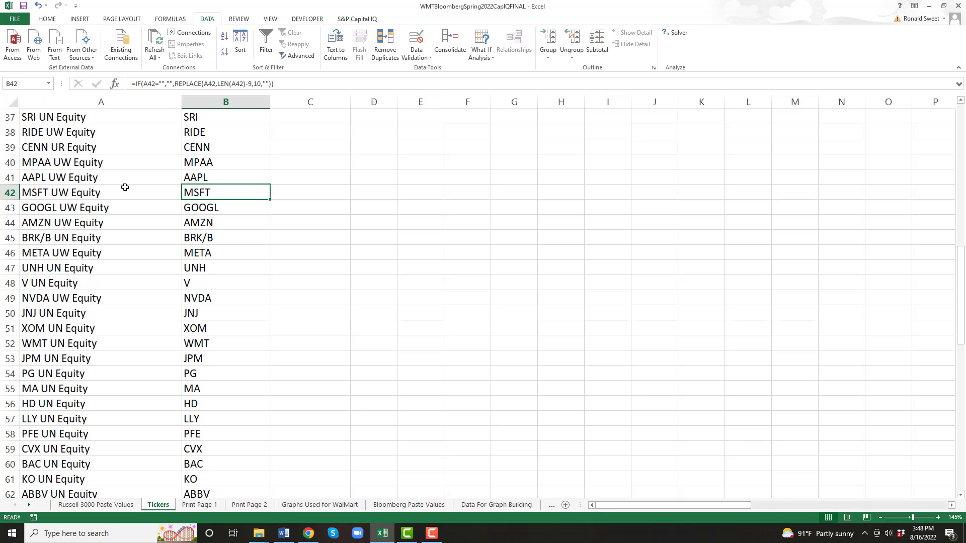
Clear both ticker columns from AAPL in row 41 down to TMO, then return to A1.
{"action": "left_click", "coordinate": [99, 178]}
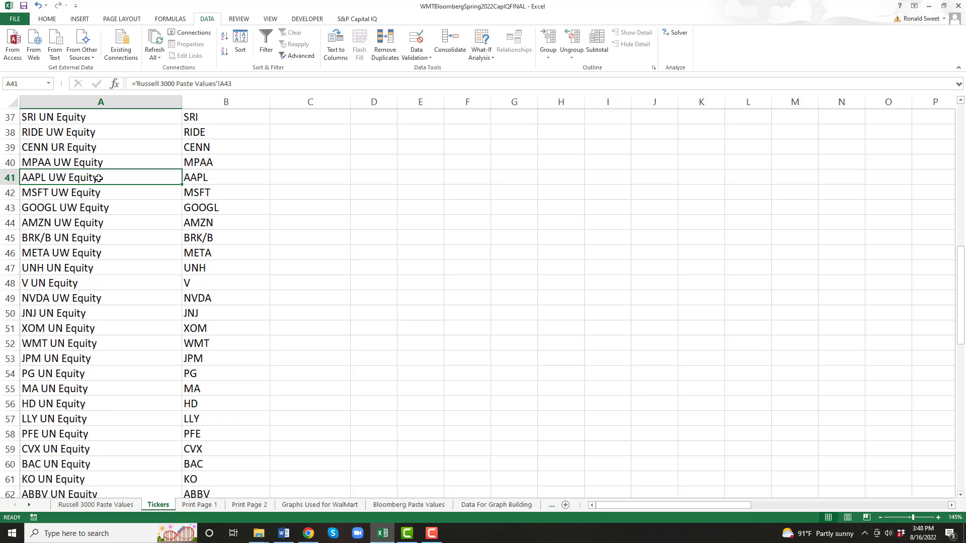
{"action": "key", "text": "ctrl+shift+Down"}
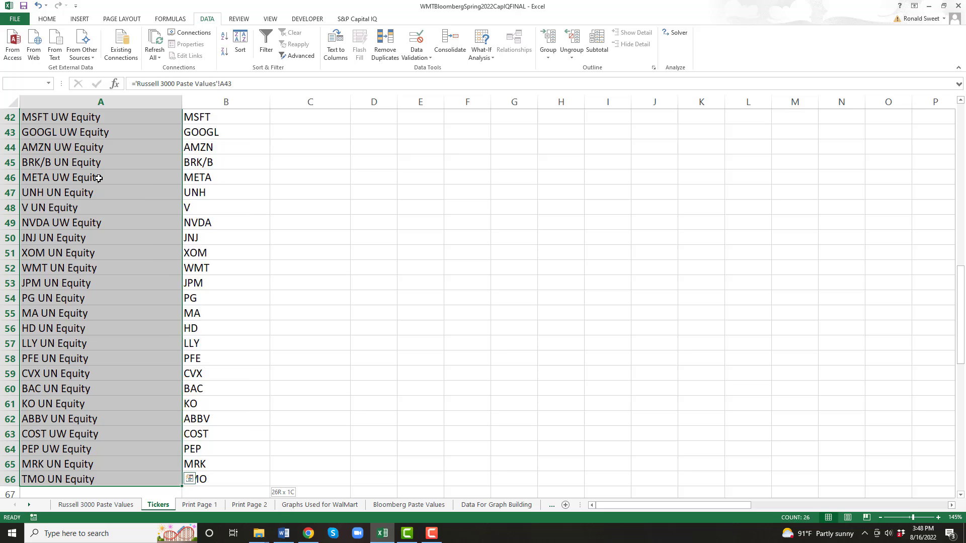
{"action": "key", "text": "shift+Right"}
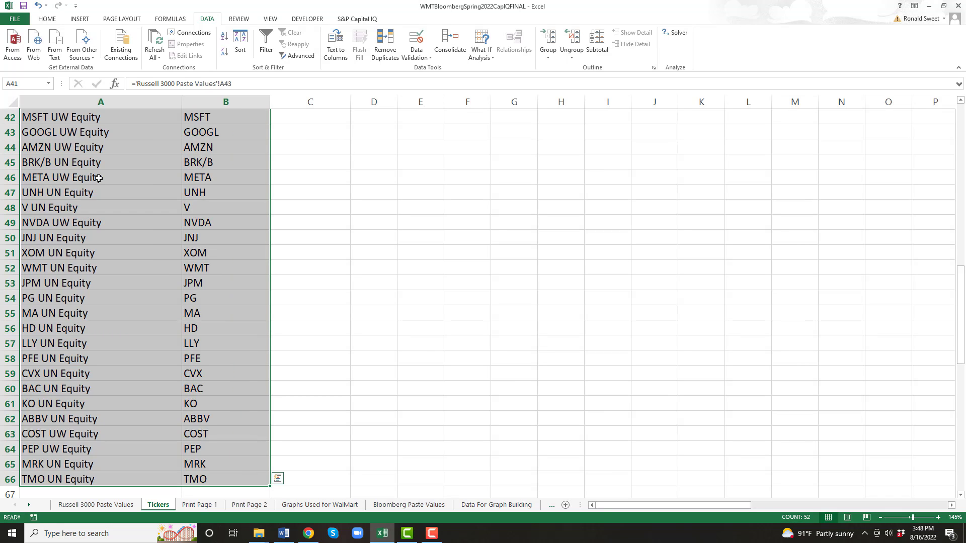
{"action": "key", "text": "Delete"}
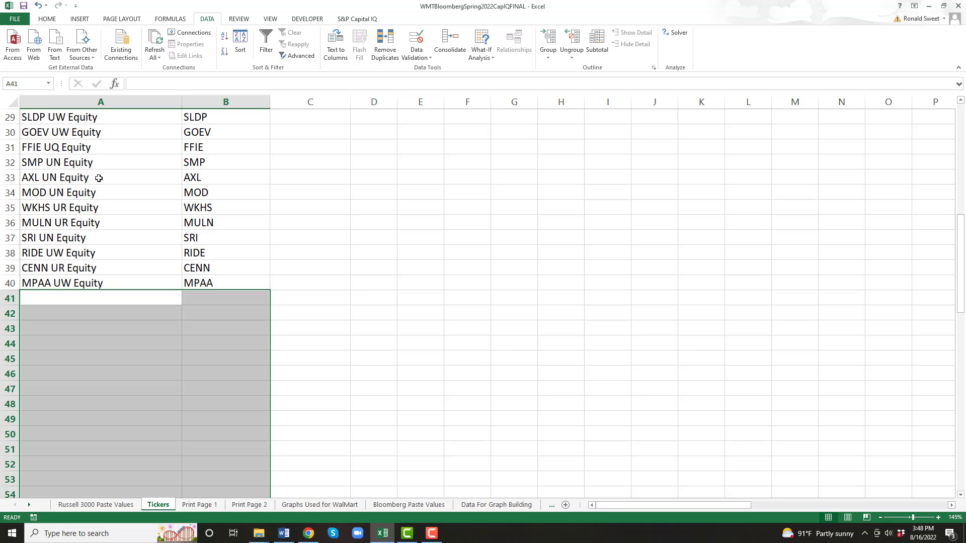
{"action": "key", "text": "ctrl+Home"}
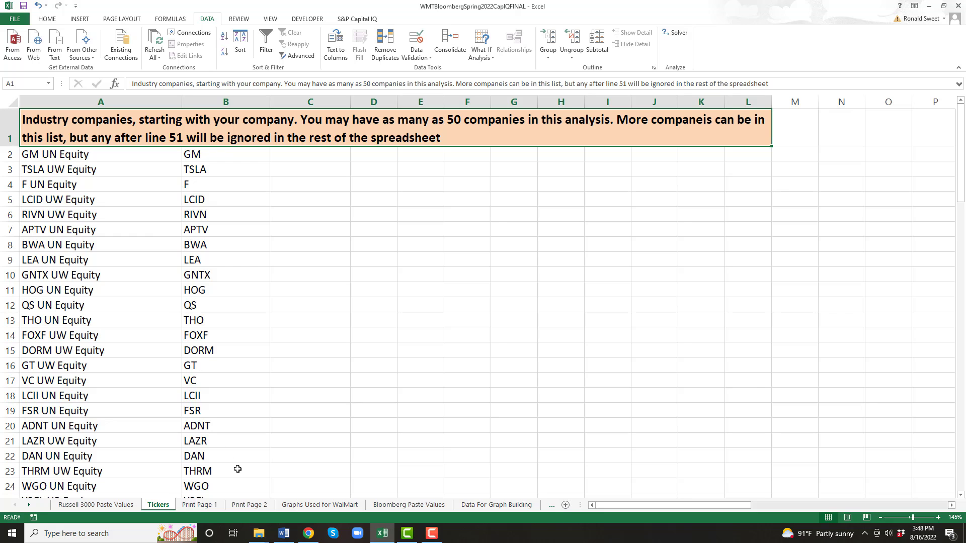
Clear the old Companies Selected flags in D4:D42 on the Russell 3000 Paste Values sheet.
{"action": "left_click", "coordinate": [87, 505]}
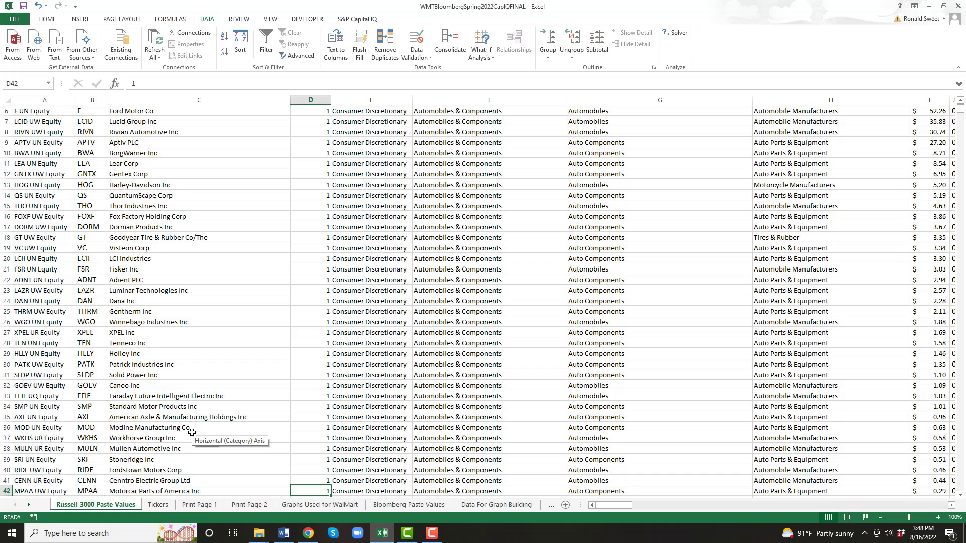
{"action": "key", "text": "ctrl+Up"}
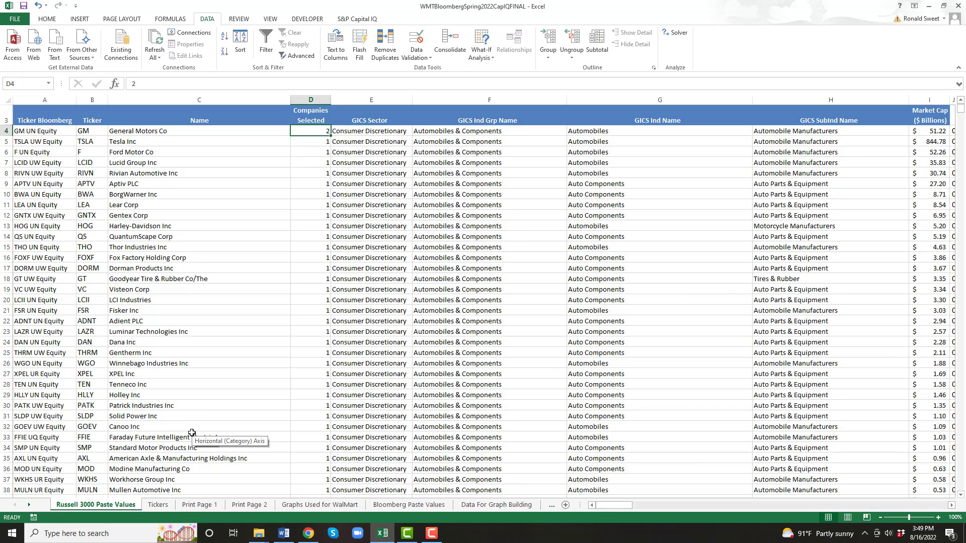
{"action": "key", "text": "shift+Down"}
{"action": "key", "text": "shift+Down"}
{"action": "key", "text": "shift+Down"}
{"action": "key", "text": "shift+Down"}
{"action": "key", "text": "shift+Down"}
{"action": "key", "text": "shift+Down"}
{"action": "key", "text": "shift+Down"}
{"action": "key", "text": "shift+Down"}
{"action": "key", "text": "shift+Down"}
{"action": "key", "text": "shift+Down"}
{"action": "key", "text": "shift+Down"}
{"action": "key", "text": "shift+Down"}
{"action": "key", "text": "shift+Down"}
{"action": "key", "text": "shift+Down"}
{"action": "key", "text": "shift+Down"}
{"action": "key", "text": "shift+Down"}
{"action": "key", "text": "shift+Down"}
{"action": "key", "text": "shift+Down"}
{"action": "key", "text": "shift+Down"}
{"action": "key", "text": "shift+Down"}
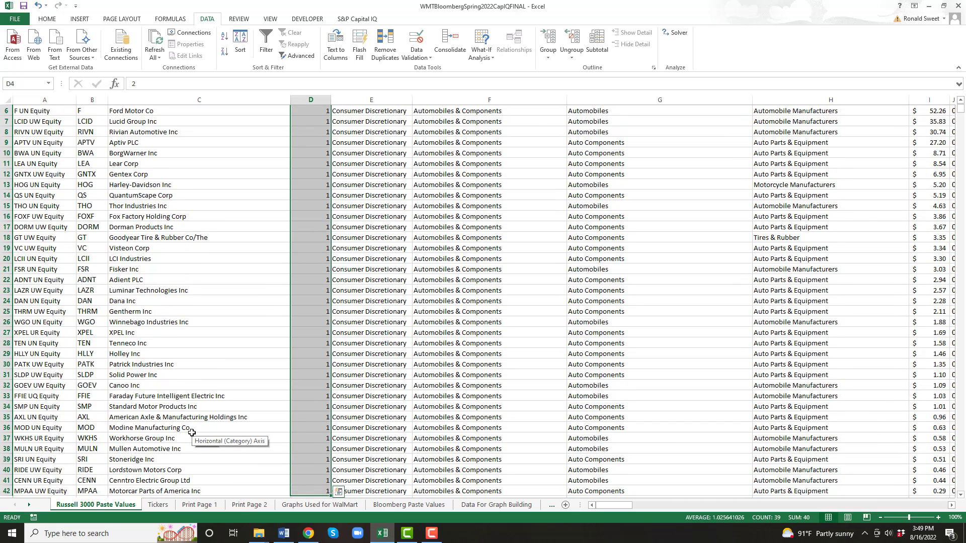
{"action": "key", "text": "Delete"}
Select the whole data table from A4 across all rows and columns.
{"action": "key", "text": "Left"}
{"action": "key", "text": "Left"}
{"action": "key", "text": "Left"}
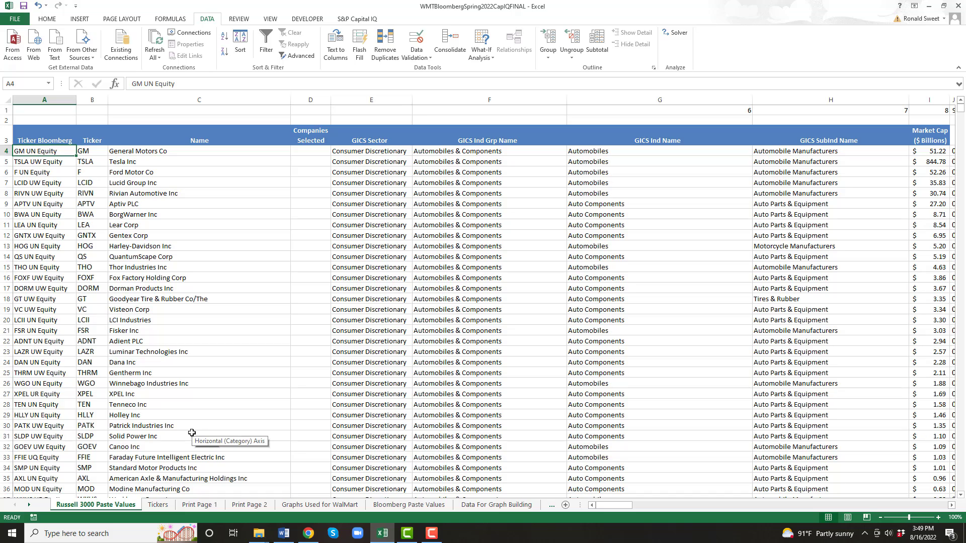
{"action": "key", "text": "ctrl+shift+Down"}
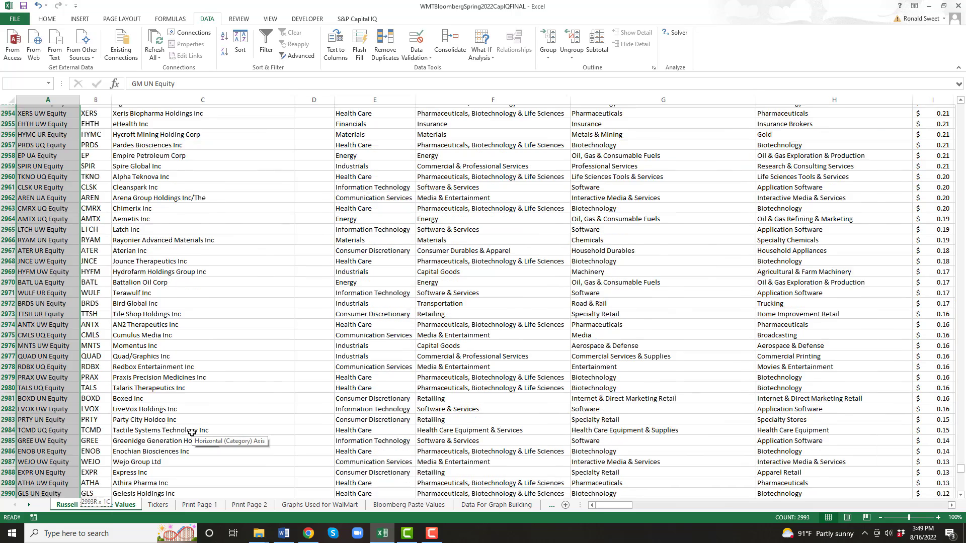
{"action": "key", "text": "ctrl+shift+Right"}
{"action": "key", "text": "ctrl+shift+Right"}
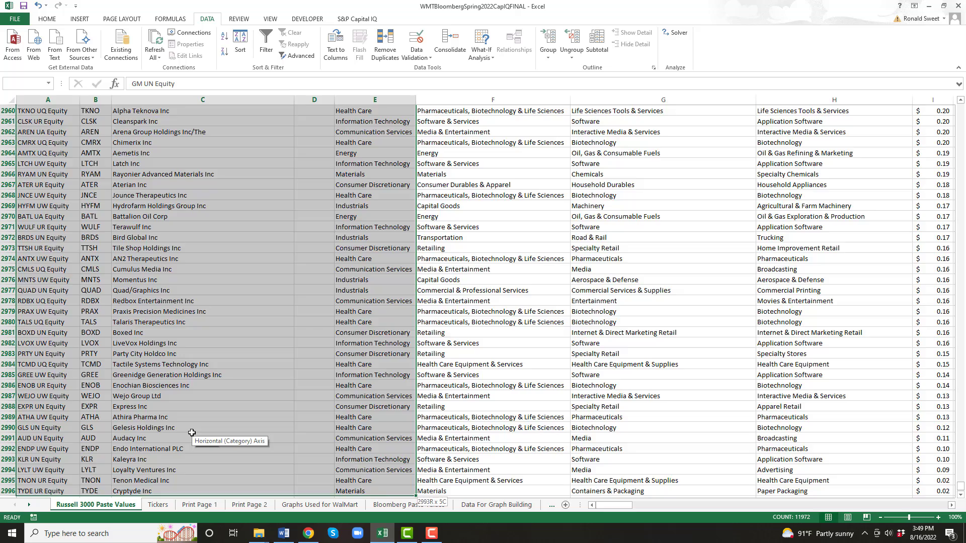
{"action": "key", "text": "ctrl+shift+Right"}
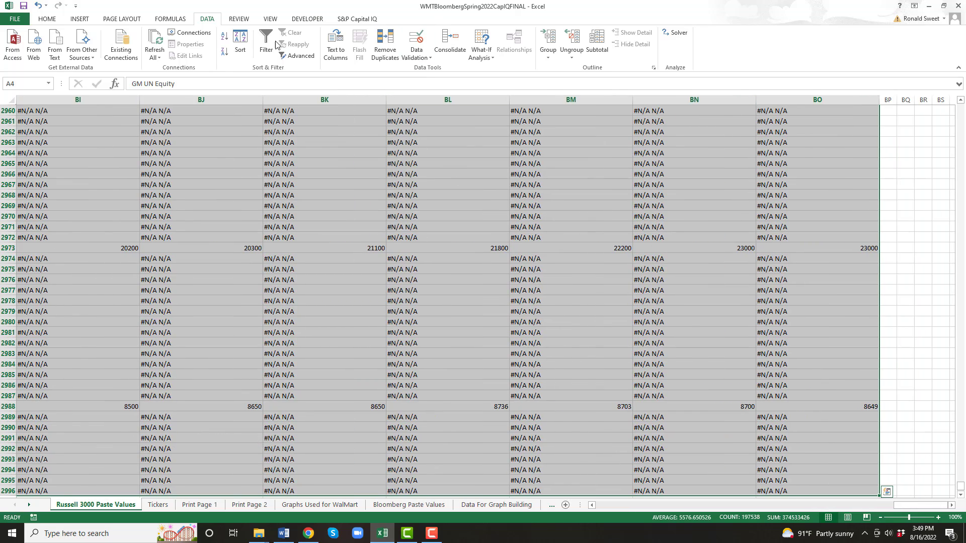
Sort the selected table by column E (GICS Sector), A to Z.
{"action": "left_click", "coordinate": [239, 44]}
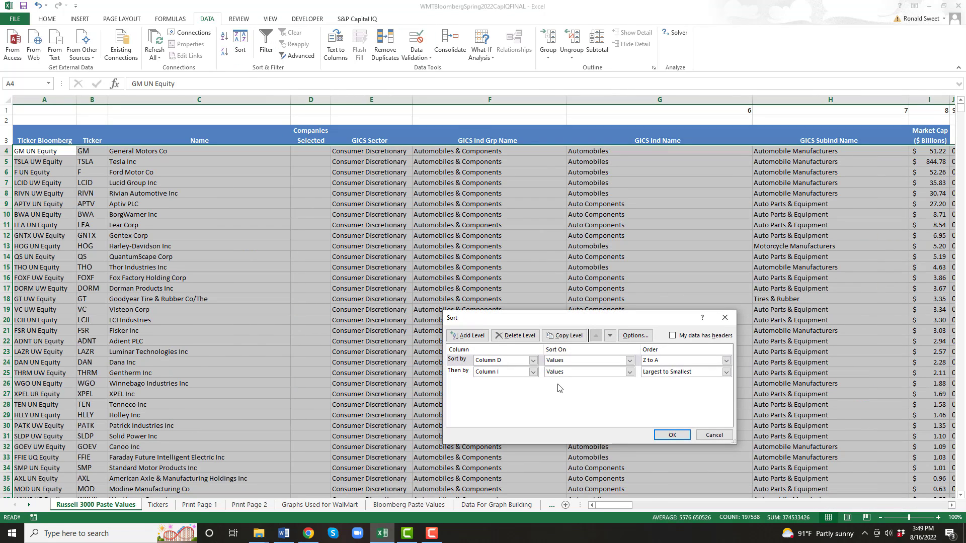
{"action": "left_click", "coordinate": [533, 361]}
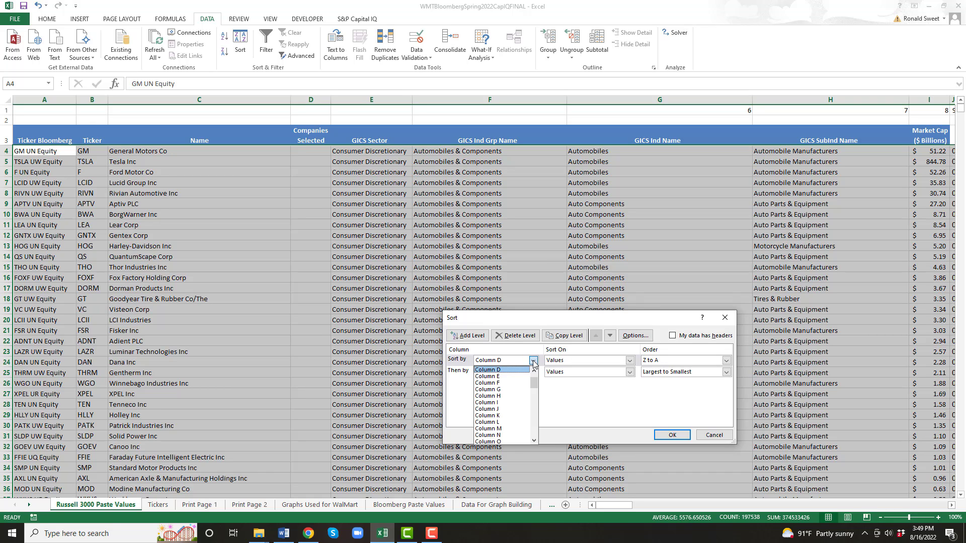
{"action": "left_click", "coordinate": [499, 377]}
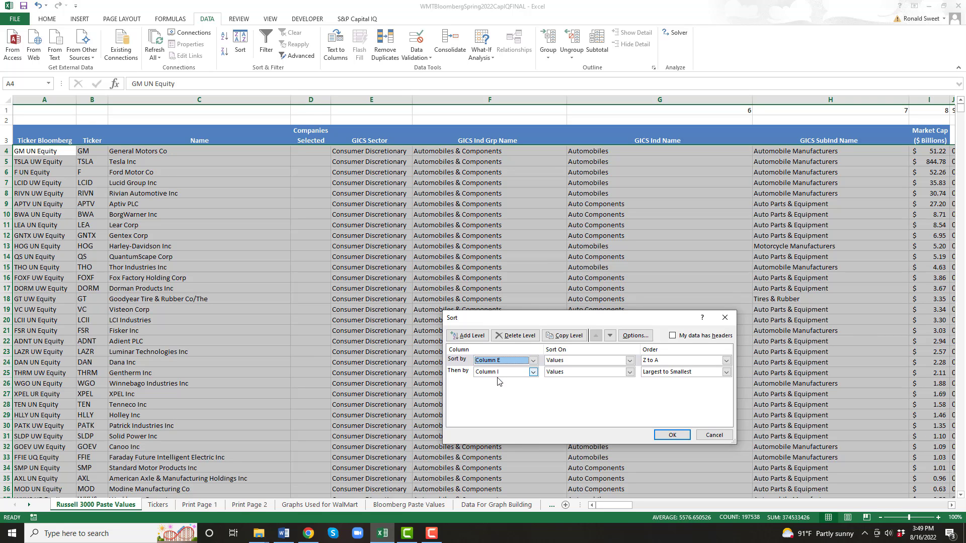
{"action": "left_click", "coordinate": [726, 360]}
{"action": "left_click", "coordinate": [647, 371]}
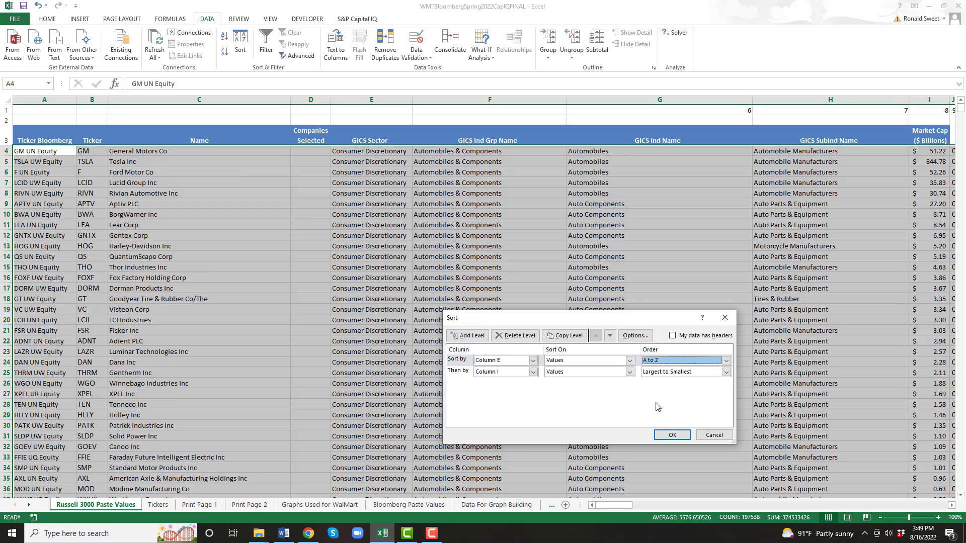
{"action": "left_click", "coordinate": [662, 437]}
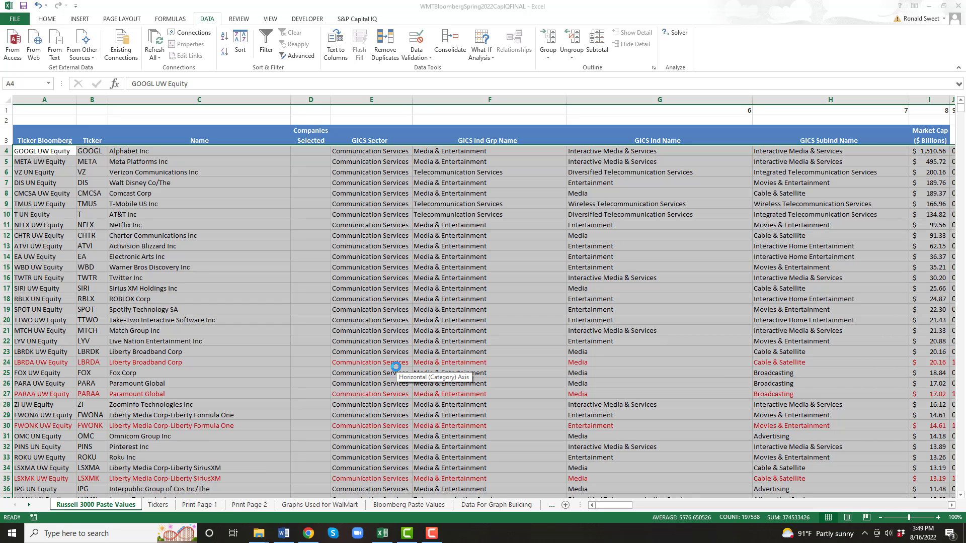
Go to Duke Energy's Companies Selected cell in the Utilities block.
{"action": "left_click", "coordinate": [366, 288]}
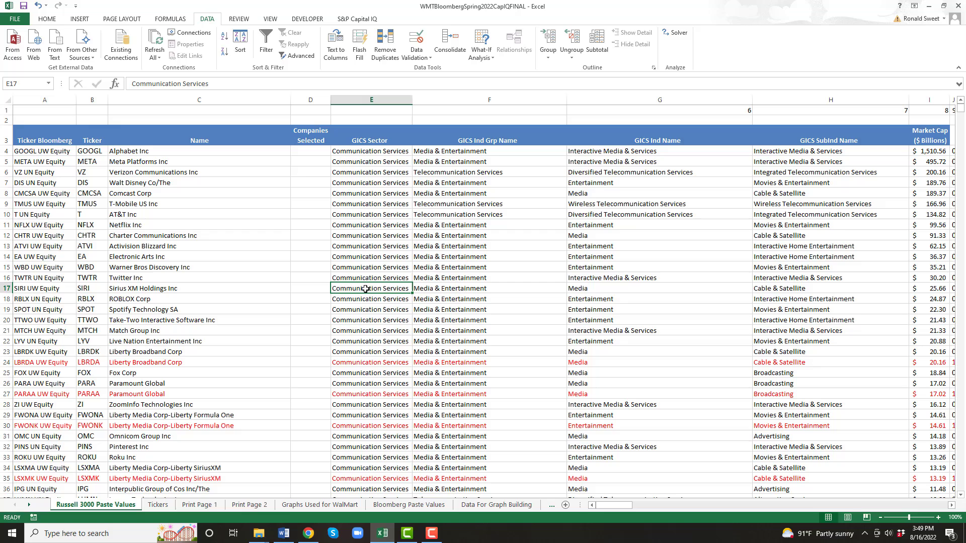
{"action": "key", "text": "Page_Down"}
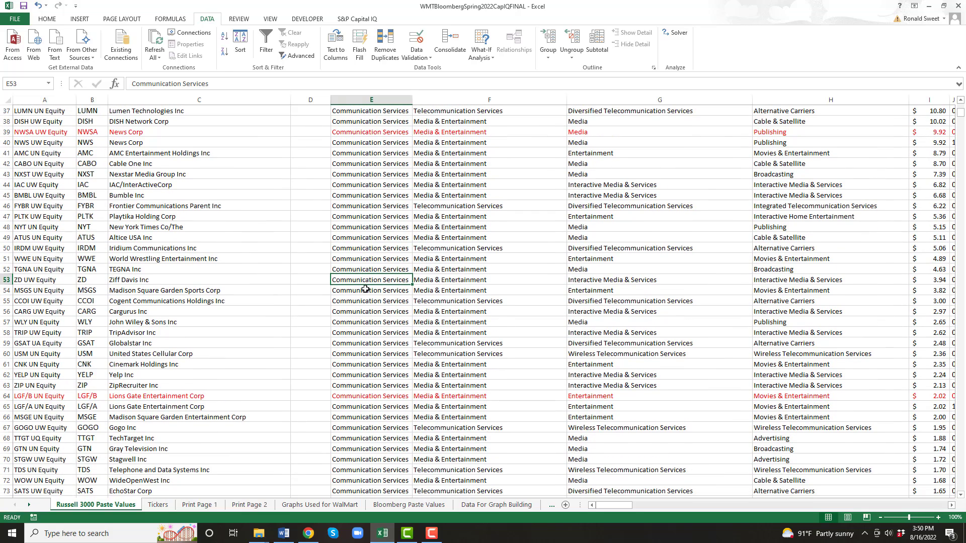
{"action": "key", "text": "Up"}
{"action": "key", "text": "Up"}
{"action": "key", "text": "Up"}
{"action": "key", "text": "Up"}
{"action": "key", "text": "Up"}
{"action": "key", "text": "Up"}
{"action": "key", "text": "Up"}
{"action": "key", "text": "Up"}
{"action": "key", "text": "Up"}
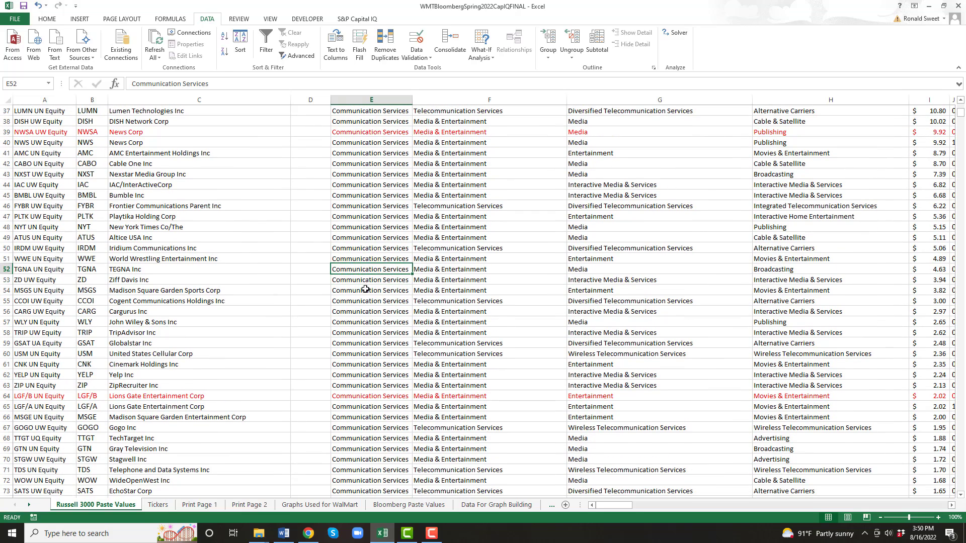
{"action": "key", "text": "Up"}
{"action": "key", "text": "Up"}
{"action": "key", "text": "Up"}
{"action": "key", "text": "Up"}
{"action": "key", "text": "Up"}
{"action": "key", "text": "Up"}
{"action": "key", "text": "Up"}
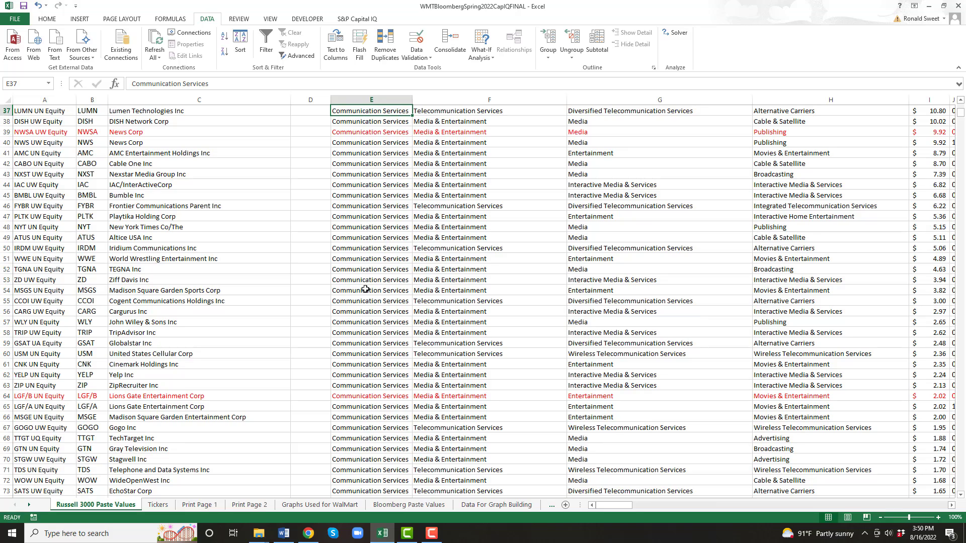
{"action": "key", "text": "ctrl+Down"}
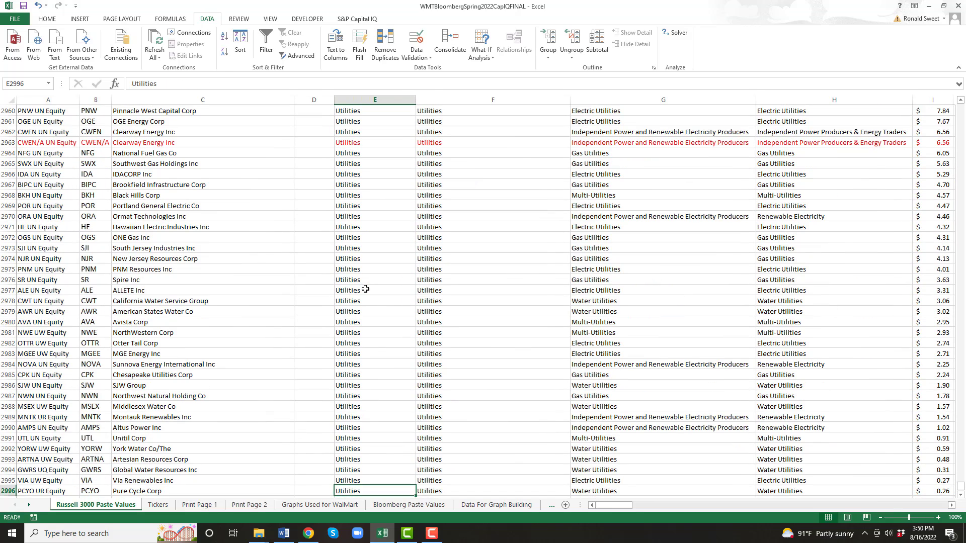
{"action": "key", "text": "Left"}
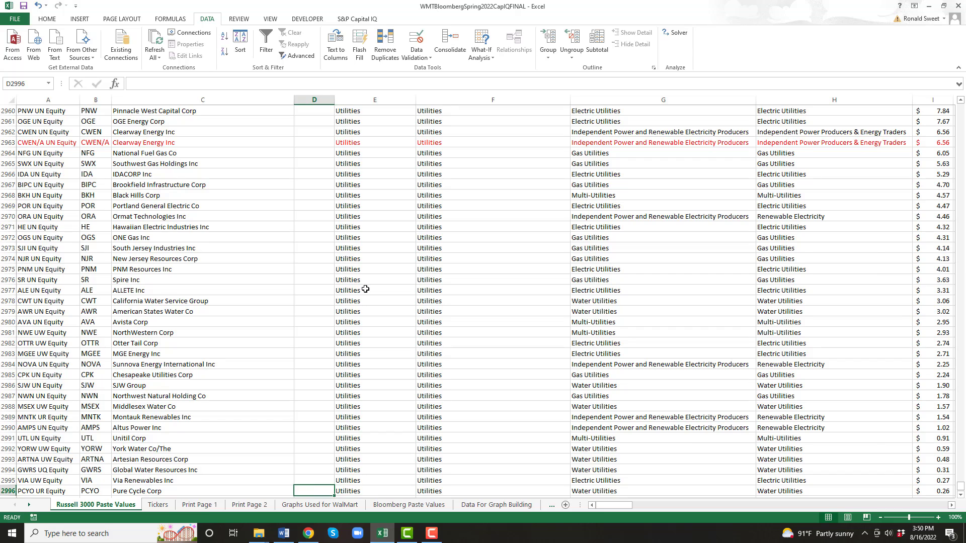
{"action": "key", "text": "Page_Up"}
{"action": "key", "text": "Up"}
{"action": "key", "text": "Up"}
{"action": "key", "text": "Up"}
{"action": "key", "text": "Up"}
{"action": "key", "text": "Up"}
{"action": "key", "text": "Up"}
{"action": "key", "text": "Up"}
{"action": "key", "text": "Up"}
{"action": "key", "text": "Up"}
{"action": "key", "text": "Up"}
{"action": "key", "text": "Up"}
{"action": "key", "text": "Up"}
{"action": "key", "text": "Up"}
{"action": "key", "text": "Up"}
{"action": "key", "text": "Up"}
{"action": "key", "text": "Up"}
{"action": "key", "text": "Up"}
{"action": "key", "text": "Up"}
{"action": "key", "text": "Up"}
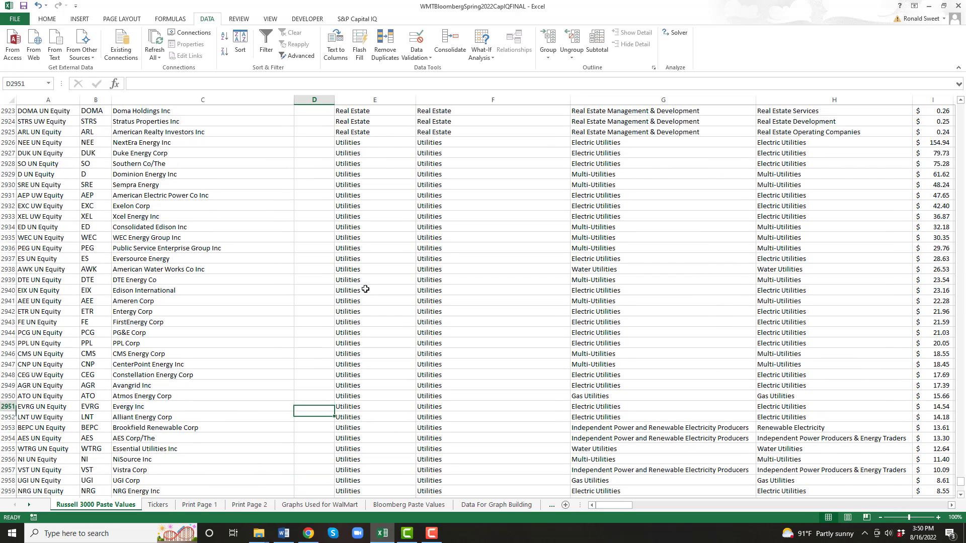
{"action": "key", "text": "Up"}
{"action": "key", "text": "Up"}
{"action": "key", "text": "Up"}
{"action": "key", "text": "Up"}
{"action": "key", "text": "Up"}
{"action": "key", "text": "Up"}
{"action": "key", "text": "Up"}
{"action": "key", "text": "Up"}
{"action": "key", "text": "Up"}
{"action": "key", "text": "Up"}
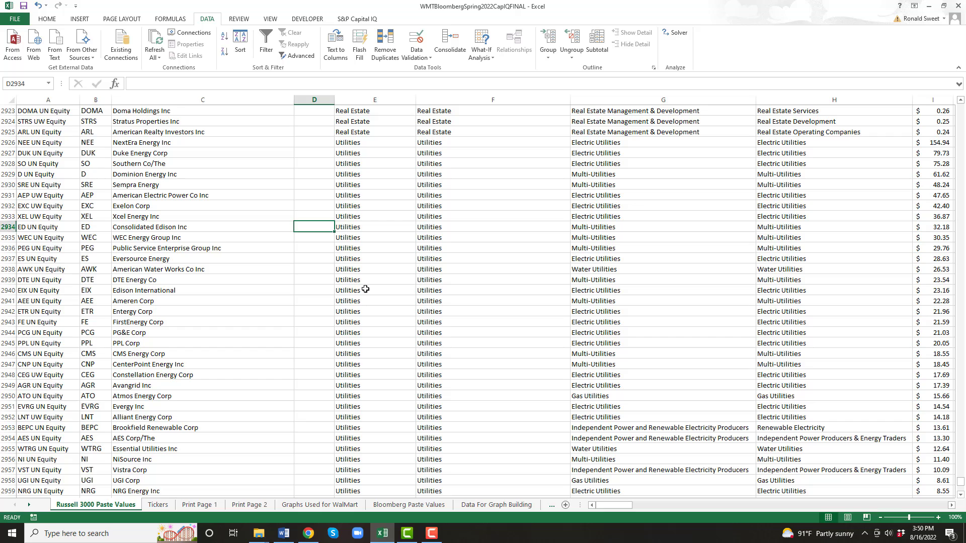
{"action": "key", "text": "Up"}
{"action": "key", "text": "Up"}
{"action": "key", "text": "Up"}
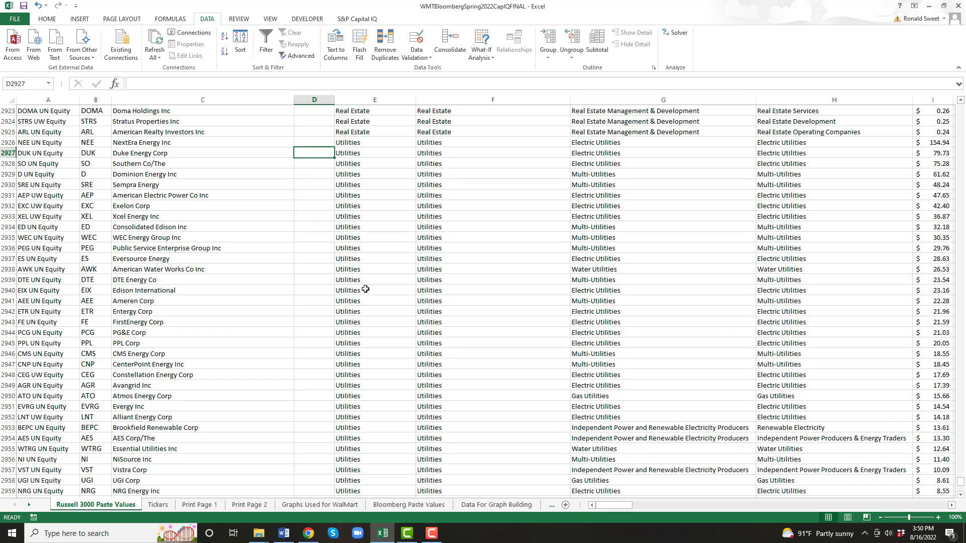
Enter 2 for Duke Energy, 1 for NextEra and Southern Co, and copy the 1.
{"action": "type", "text": "2"}
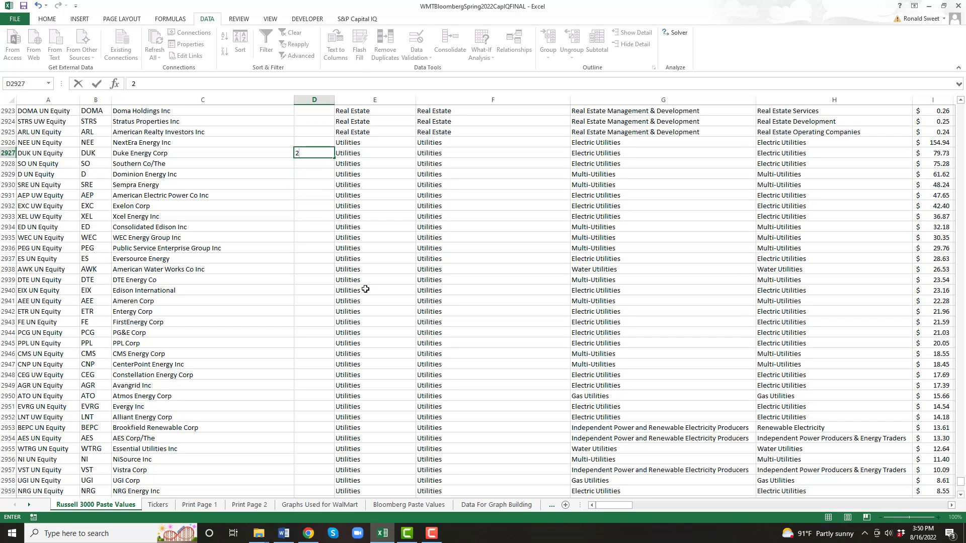
{"action": "key", "text": "Up"}
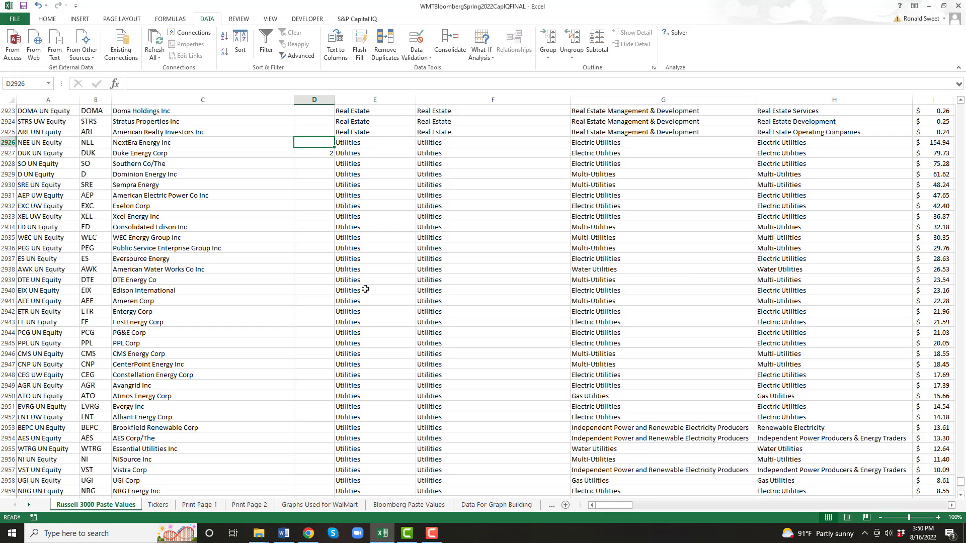
{"action": "type", "text": "1"}
{"action": "key", "text": "Down"}
{"action": "key", "text": "Down"}
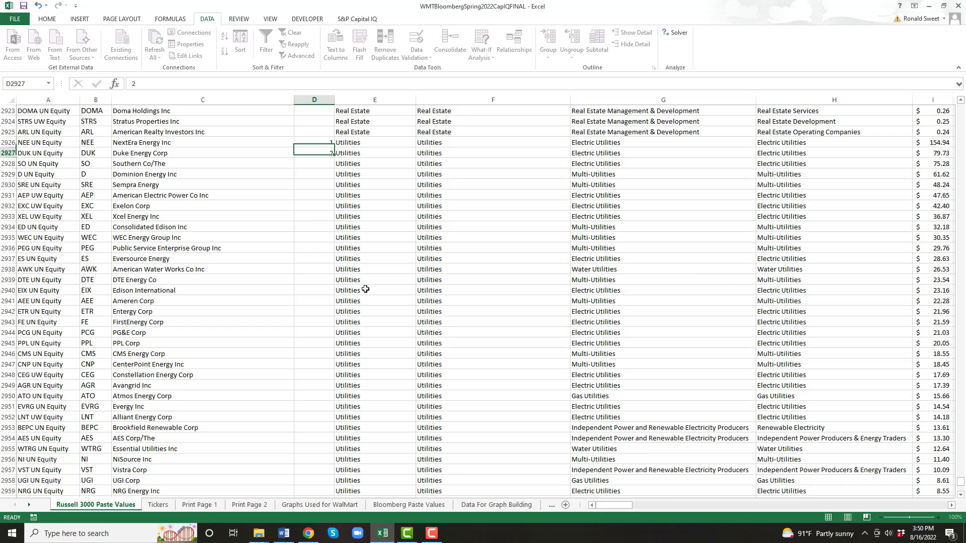
{"action": "type", "text": "1"}
{"action": "key", "text": "Return"}
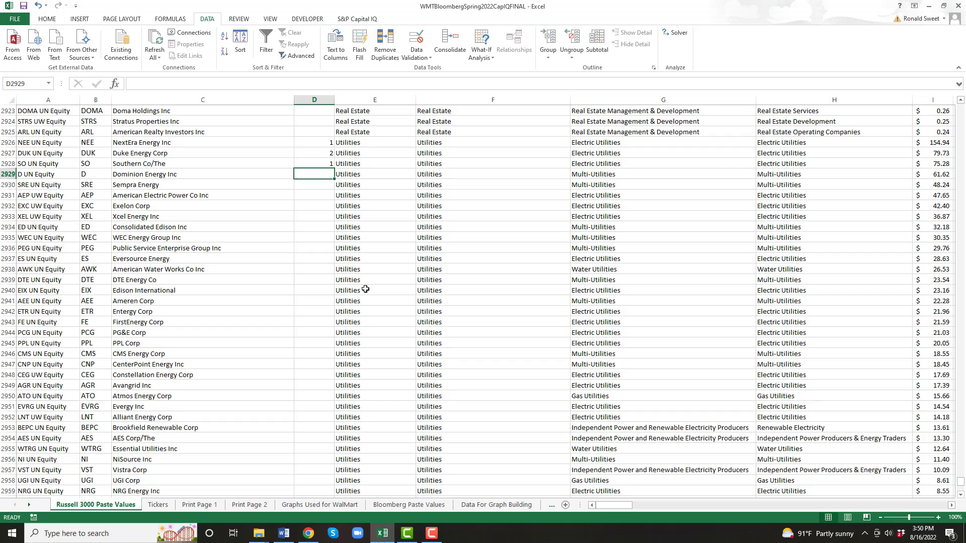
{"action": "key", "text": "Up"}
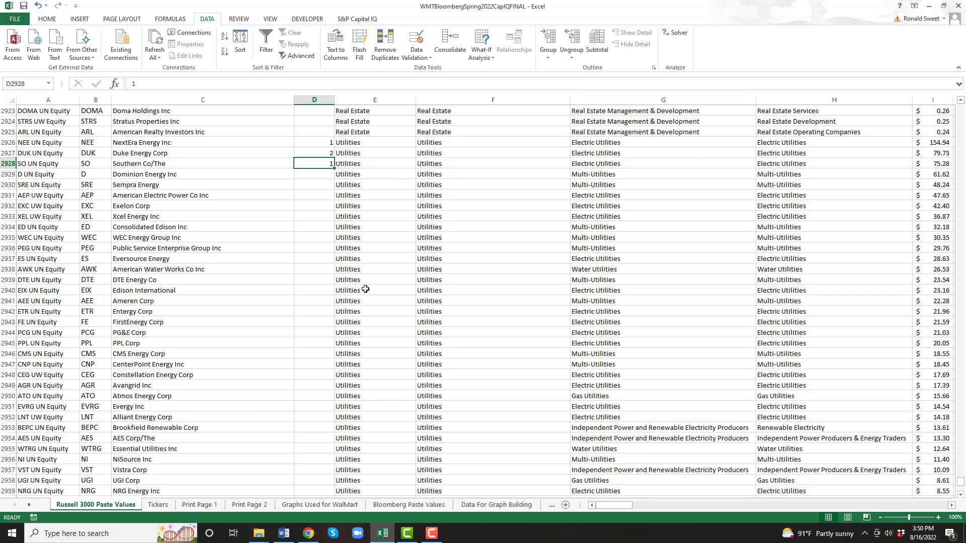
{"action": "key", "text": "ctrl+c"}
Fill the remaining Utilities Companies Selected cells down to D2996 with the copied 1.
{"action": "key", "text": "shift+Page_Down"}
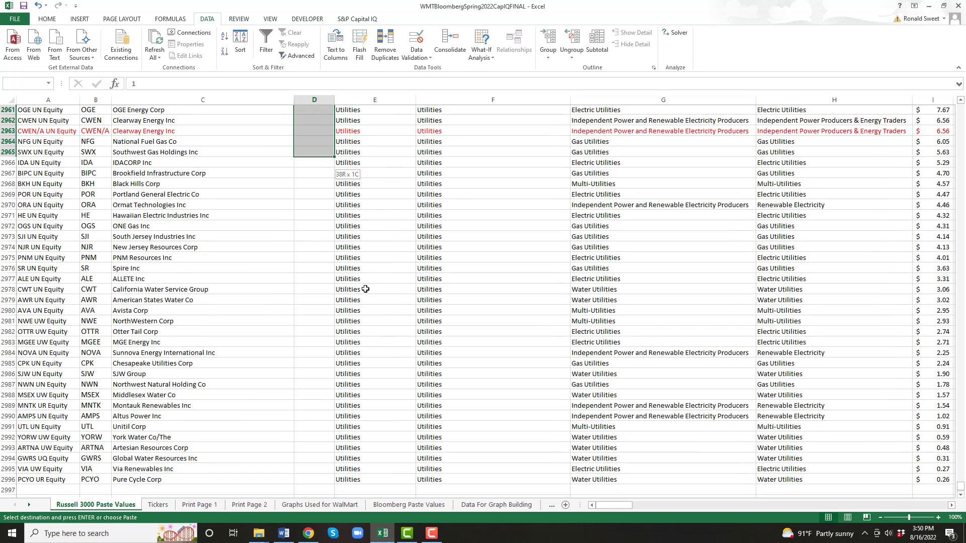
{"action": "key", "text": "shift+Page_Down"}
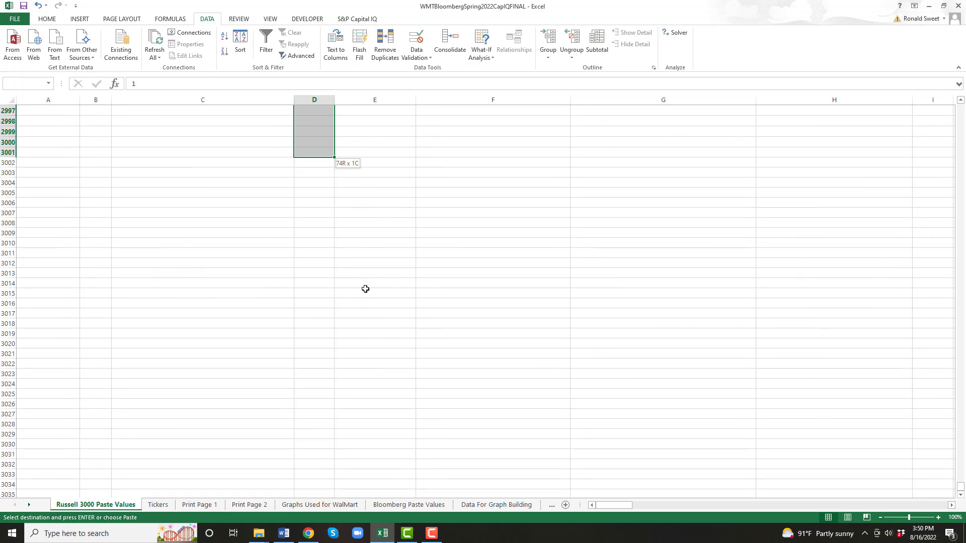
{"action": "key", "text": "shift+Up"}
{"action": "key", "text": "shift+Up"}
{"action": "key", "text": "shift+Up"}
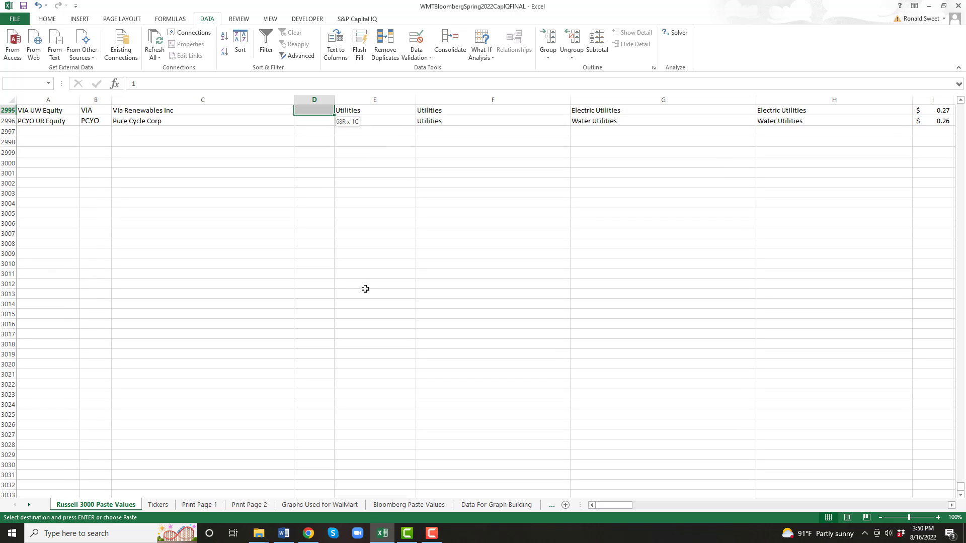
{"action": "key", "text": "shift+Down"}
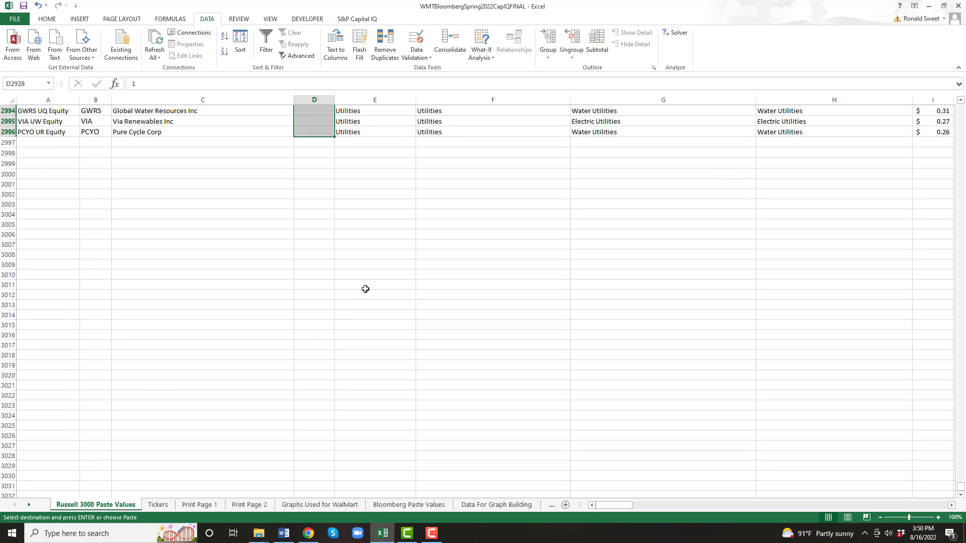
{"action": "key", "text": "Return"}
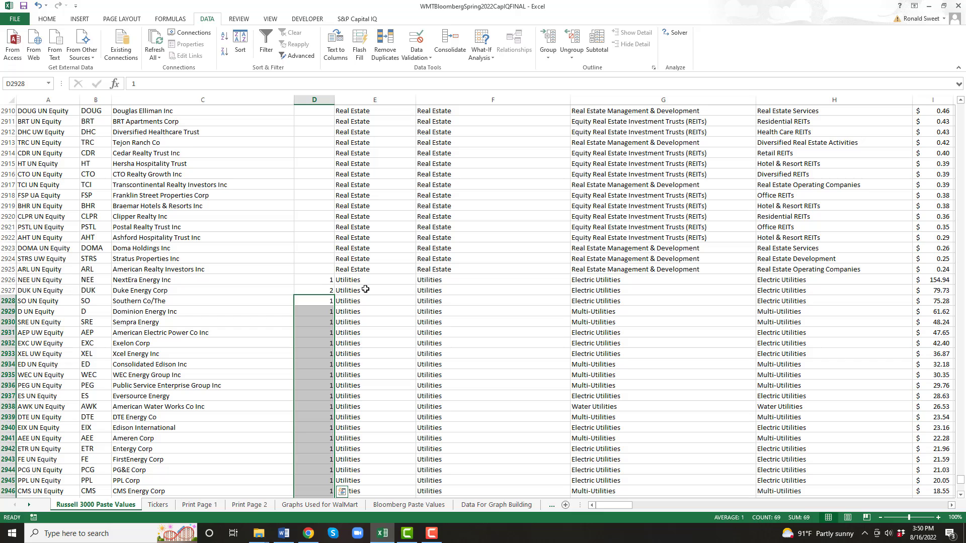
{"action": "key", "text": "Up"}
{"action": "key", "text": "Up"}
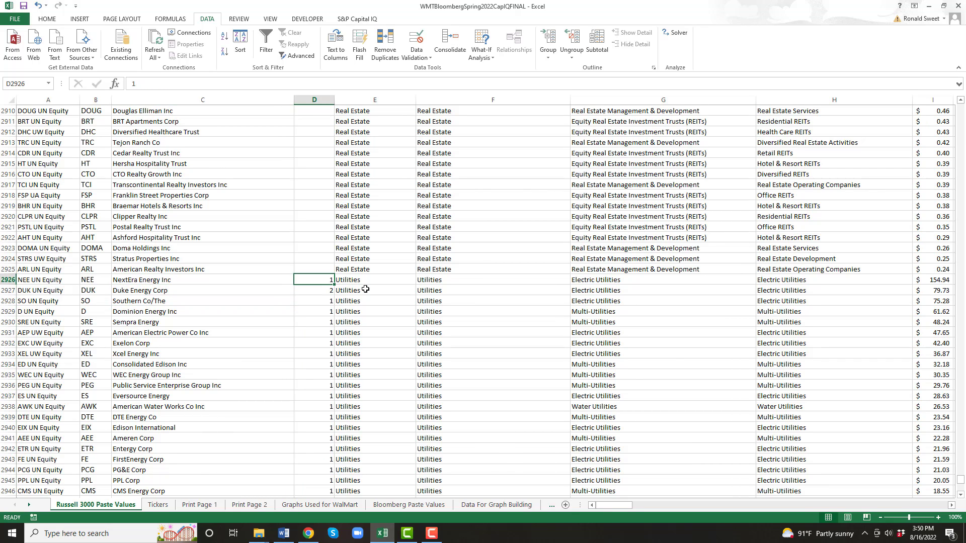
Review the industry classifications around row 2926.
{"action": "key", "text": "Right"}
{"action": "key", "text": "Right"}
{"action": "key", "text": "Right"}
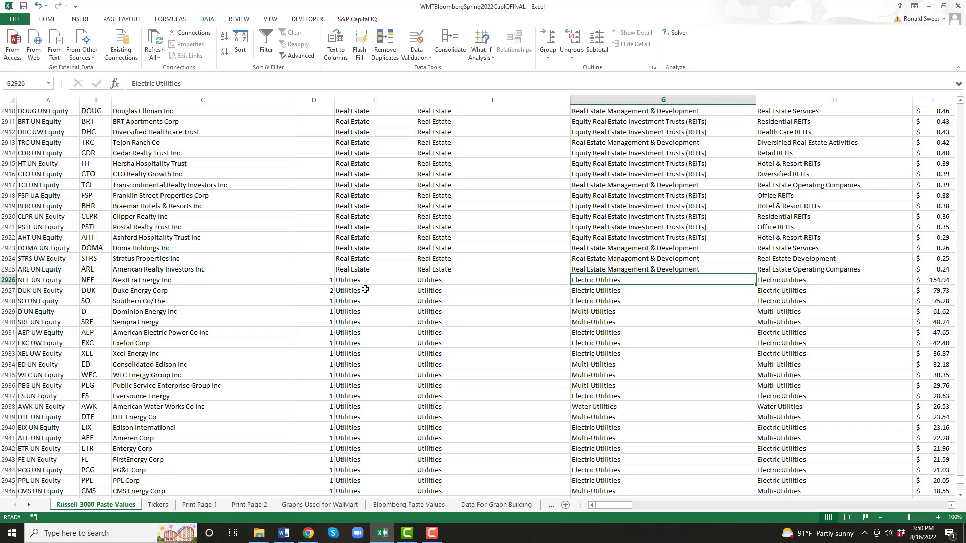
{"action": "key", "text": "Down"}
{"action": "key", "text": "Down"}
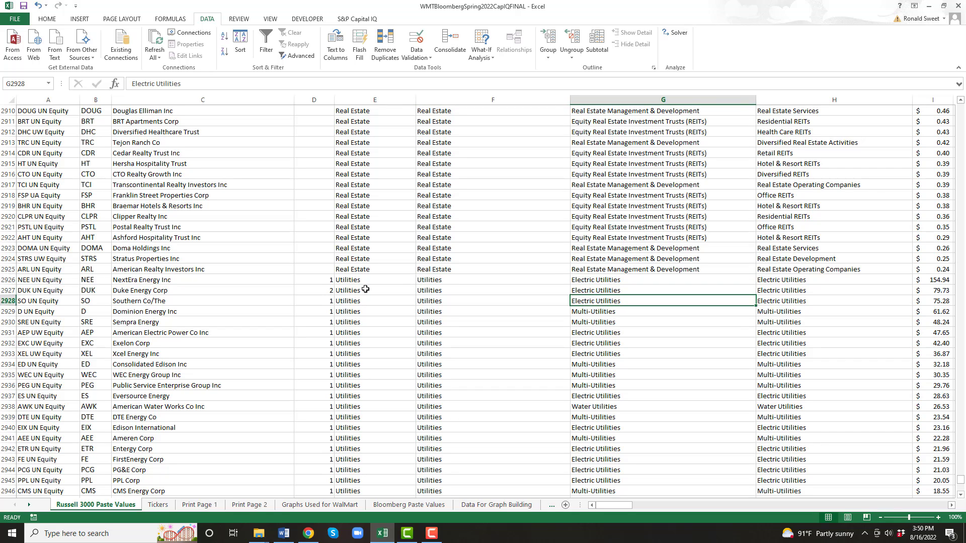
{"action": "key", "text": "Up"}
{"action": "key", "text": "Up"}
{"action": "key", "text": "Left"}
{"action": "key", "text": "Left"}
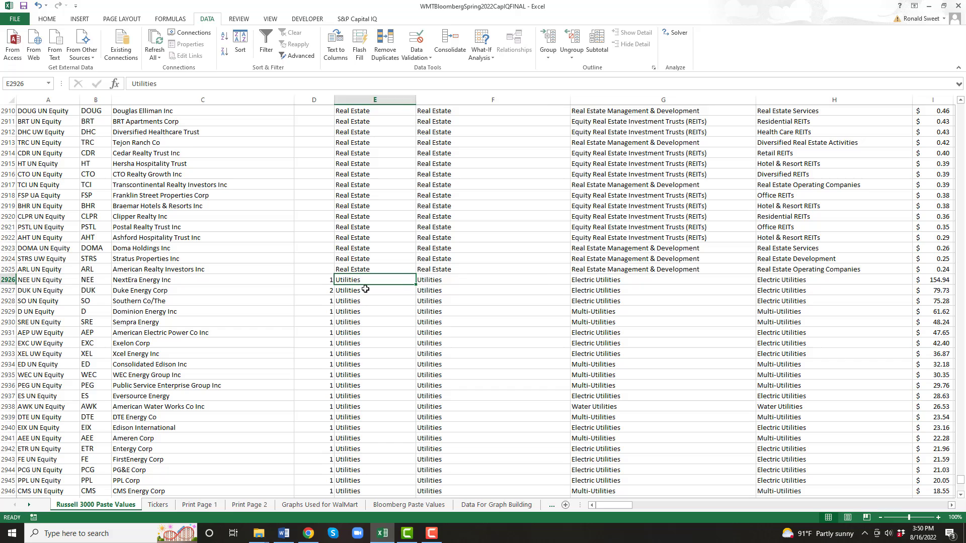
{"action": "key", "text": "Right"}
{"action": "key", "text": "Right"}
{"action": "key", "text": "Right"}
{"action": "key", "text": "Left"}
{"action": "key", "text": "Left"}
{"action": "key", "text": "Left"}
{"action": "key", "text": "Left"}
{"action": "key", "text": "Left"}
{"action": "key", "text": "Left"}
{"action": "key", "text": "Left"}
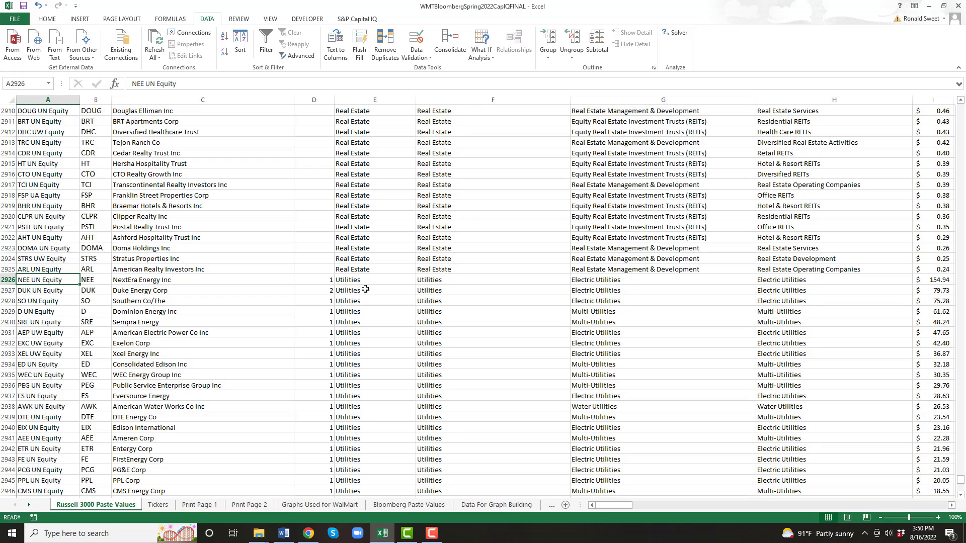
Select the full data range A4:BO2996.
{"action": "key", "text": "ctrl+Up"}
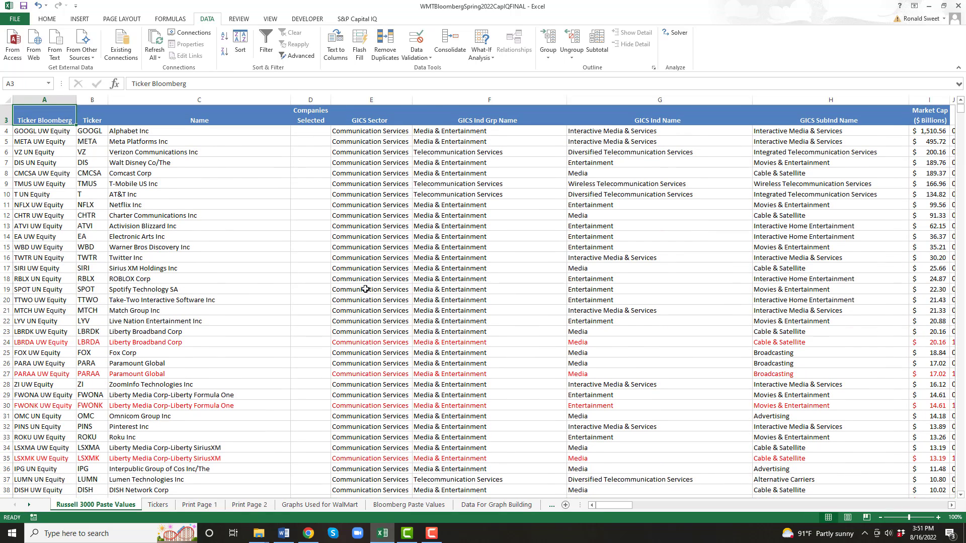
{"action": "key", "text": "Down"}
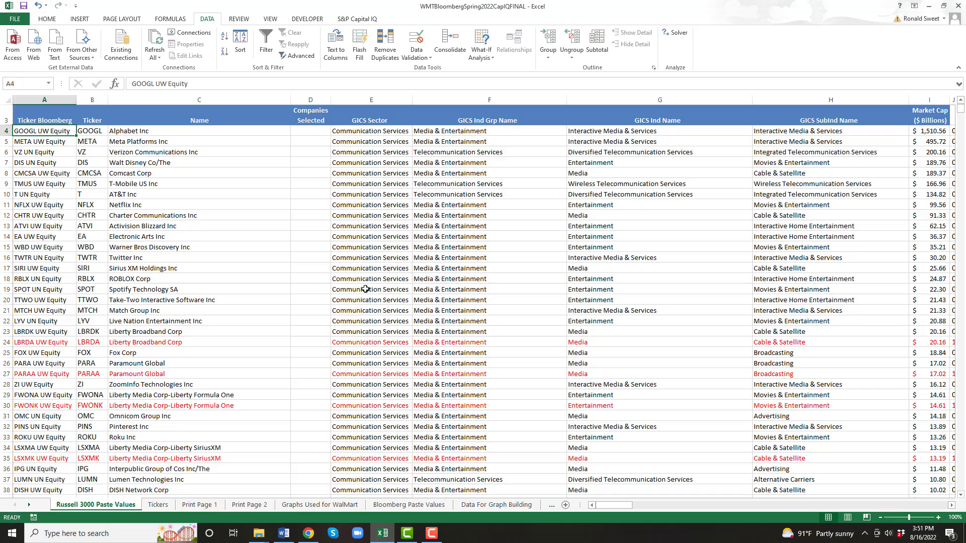
{"action": "key", "text": "ctrl+shift+Down"}
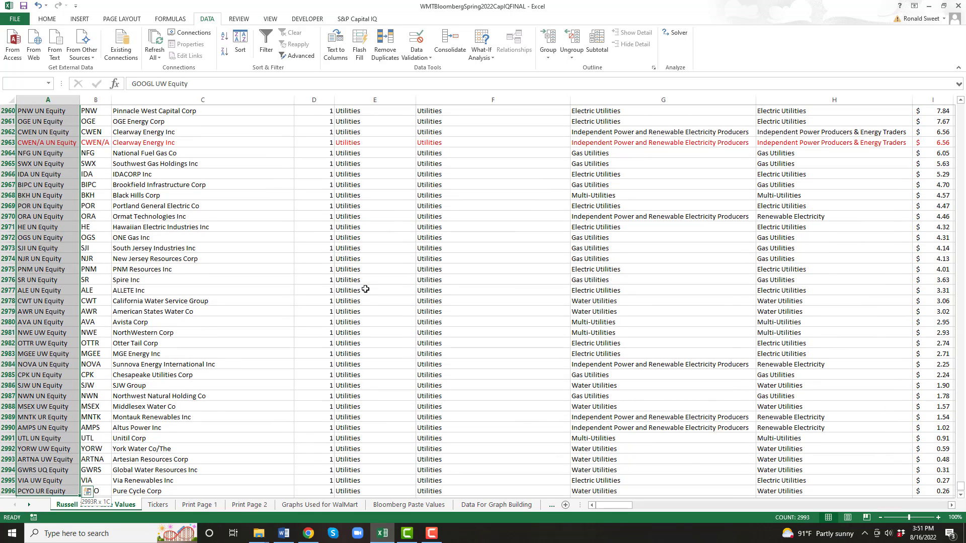
{"action": "key", "text": "shift+Right"}
{"action": "key", "text": "shift+Right"}
{"action": "key", "text": "shift+Right"}
{"action": "key", "text": "shift+Right"}
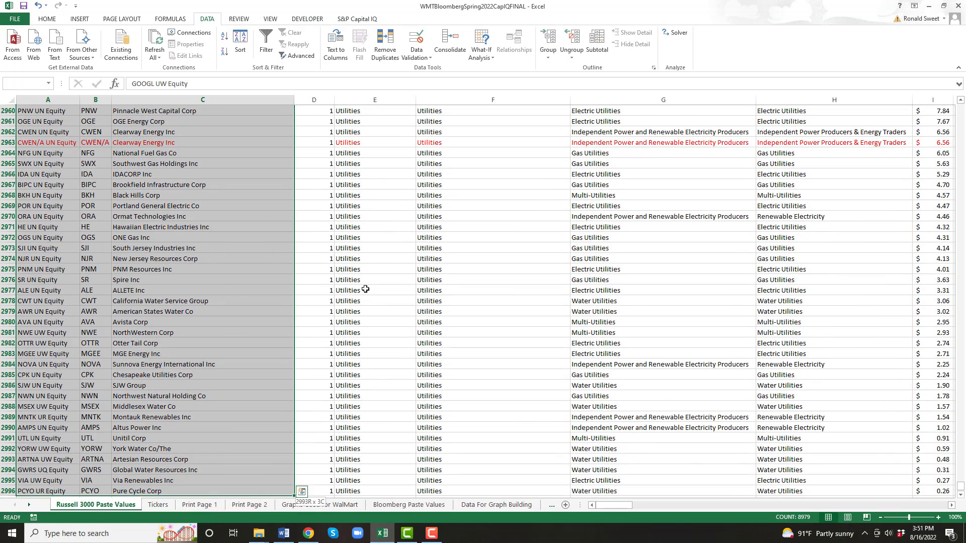
{"action": "key", "text": "ctrl+shift+Right"}
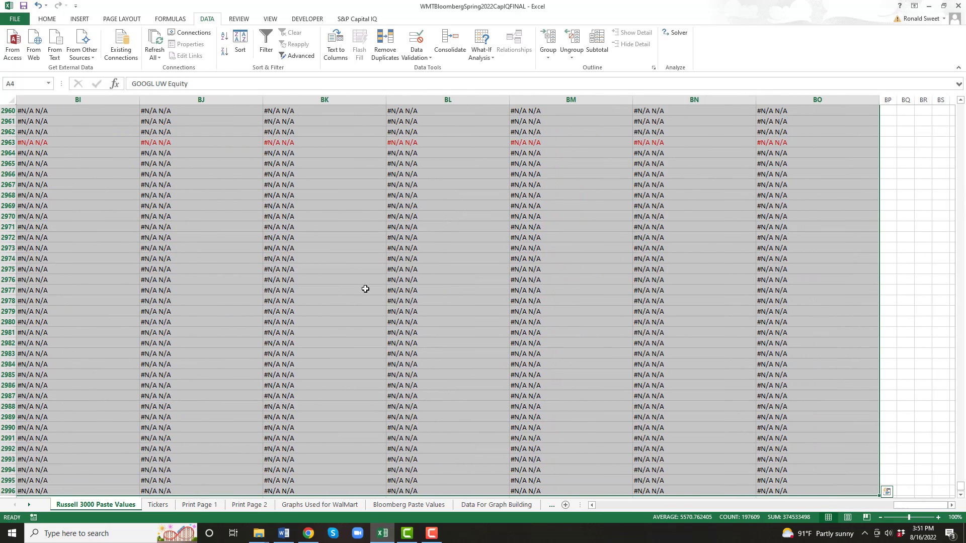
Sort the data by Companies Selected (column D), largest to smallest.
{"action": "left_click", "coordinate": [246, 53]}
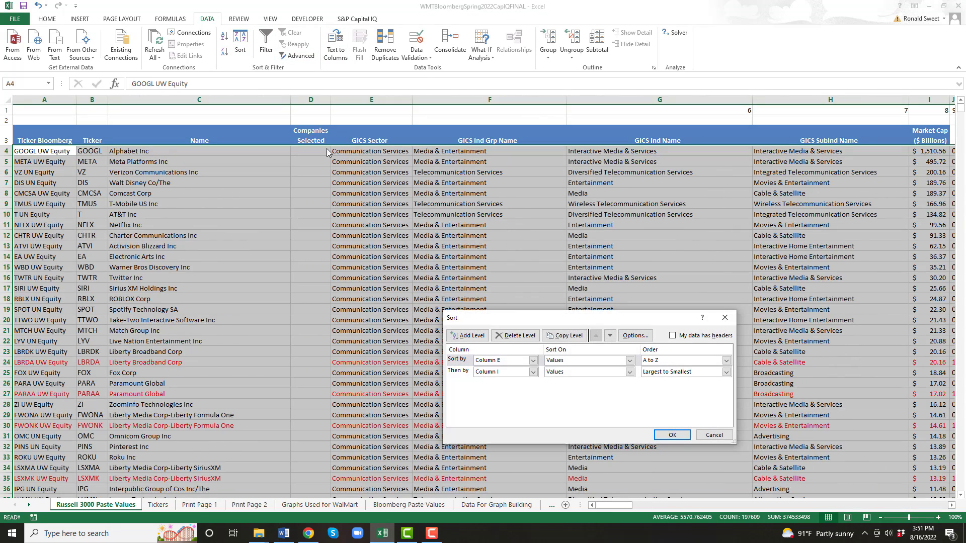
{"action": "left_click", "coordinate": [533, 360]}
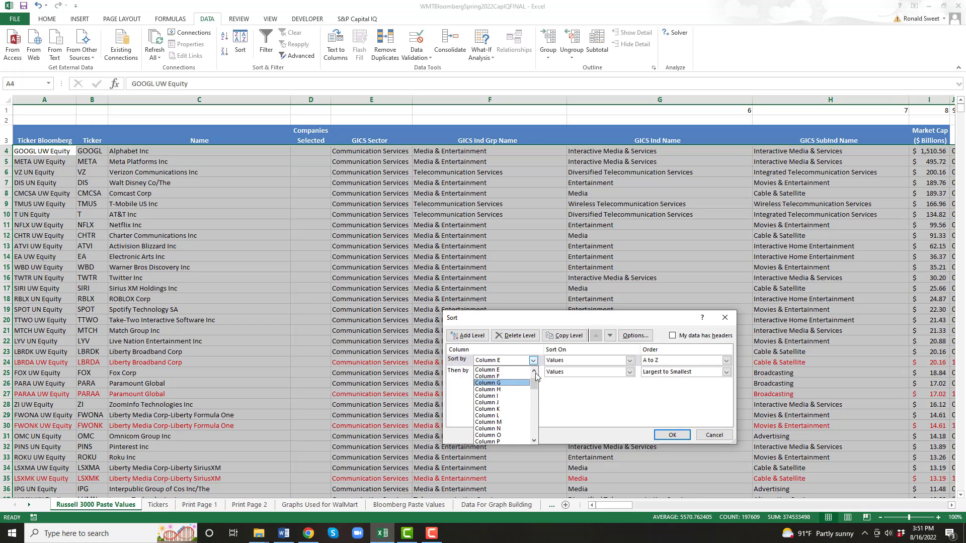
{"action": "scroll", "coordinate": [498, 381], "scroll_direction": "up", "scroll_amount": 2}
{"action": "left_click", "coordinate": [495, 377]}
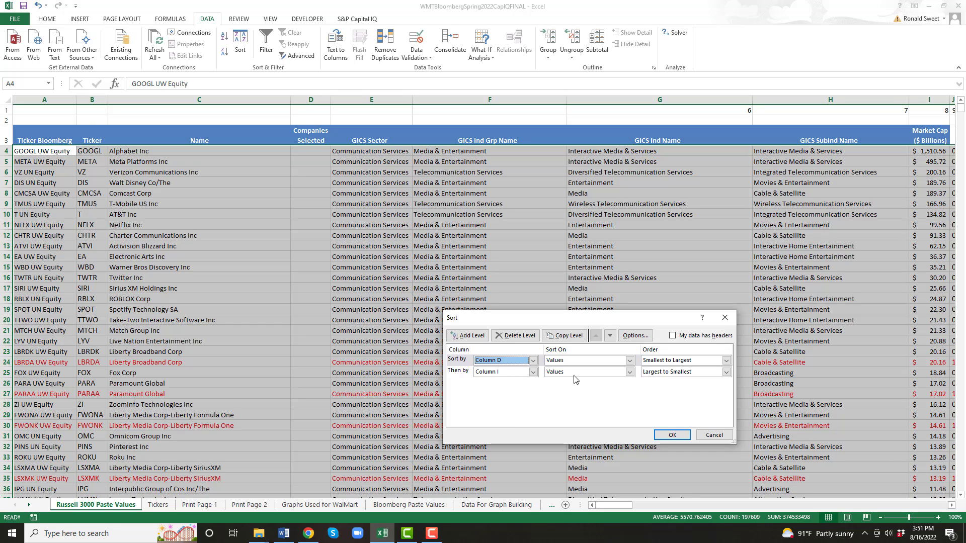
{"action": "left_click", "coordinate": [726, 360]}
{"action": "left_click", "coordinate": [667, 379]}
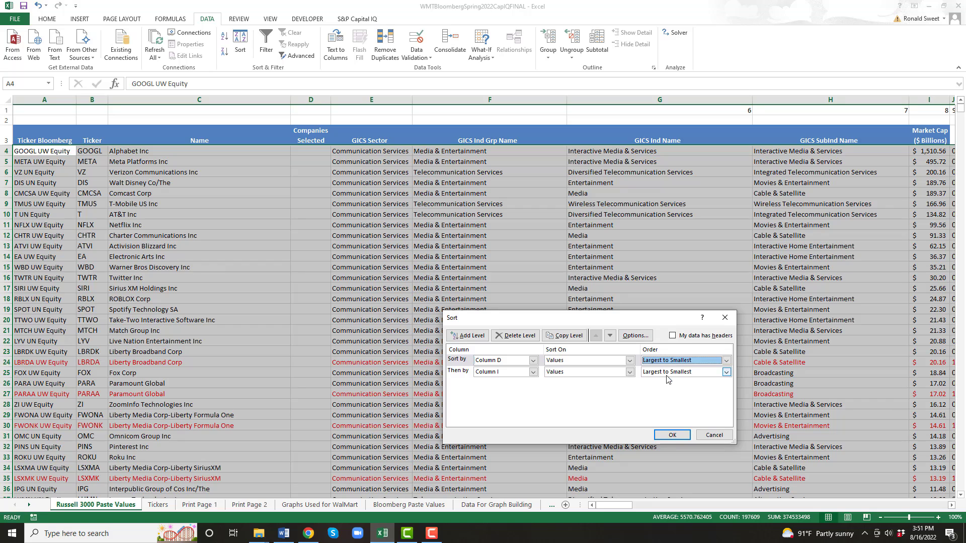
{"action": "left_click", "coordinate": [671, 435]}
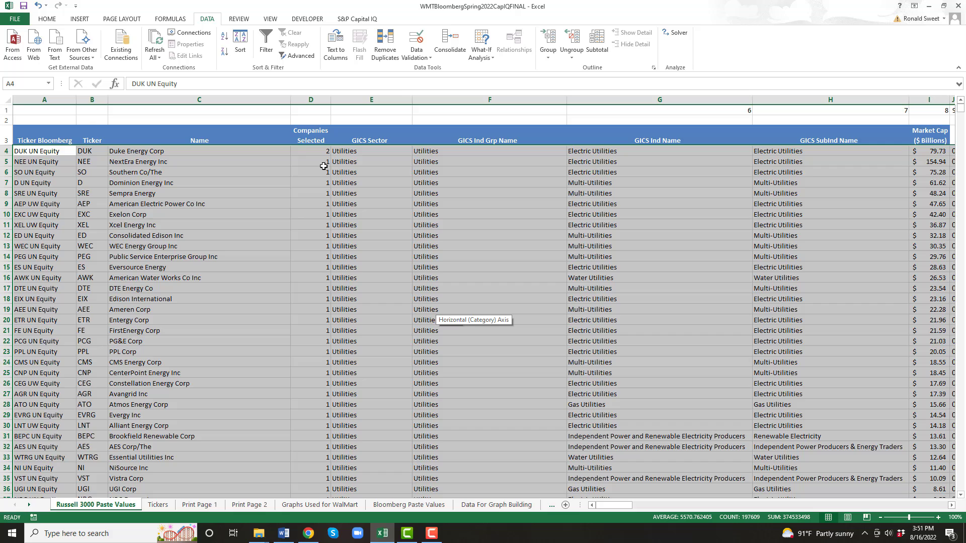
{"action": "left_click", "coordinate": [318, 152]}
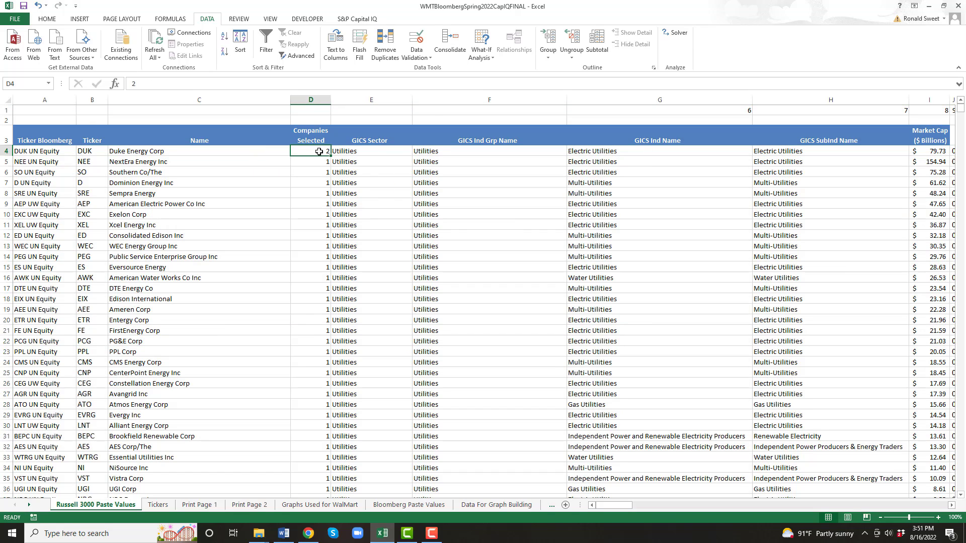
{"action": "key", "text": "ctrl+Down"}
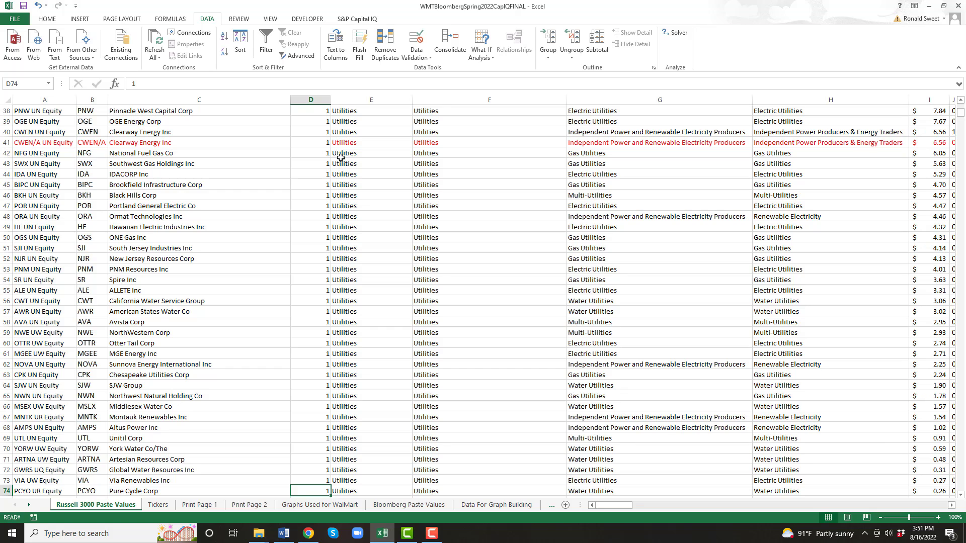
Copy the row 40 NFG ticker formulas on the Tickers sheet.
{"action": "left_click", "coordinate": [162, 505]}
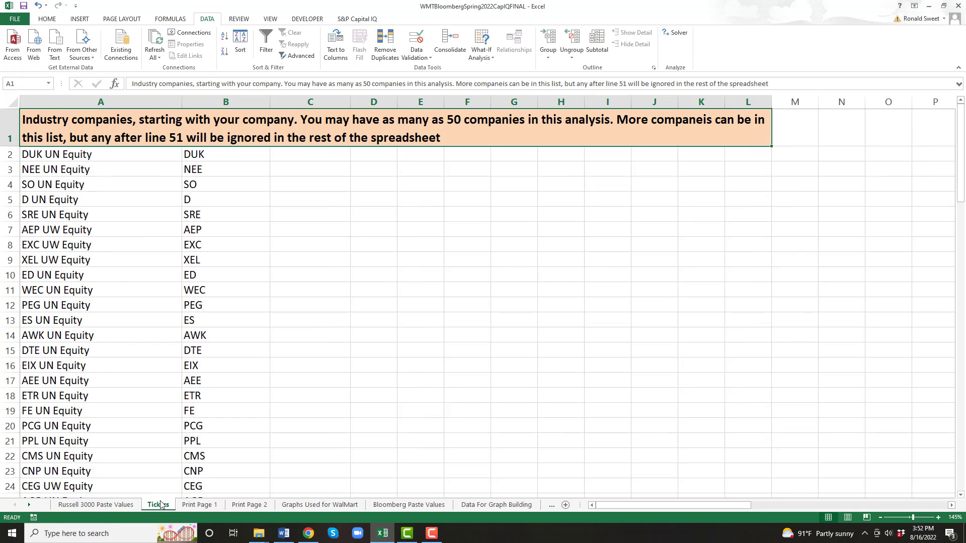
{"action": "left_click", "coordinate": [77, 151]}
{"action": "key", "text": "ctrl+Down"}
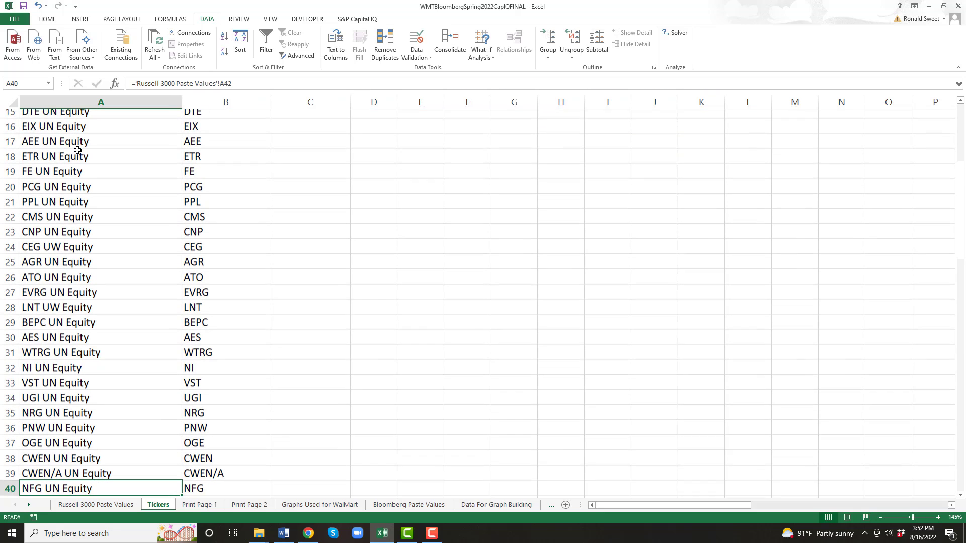
{"action": "key", "text": "shift+Right"}
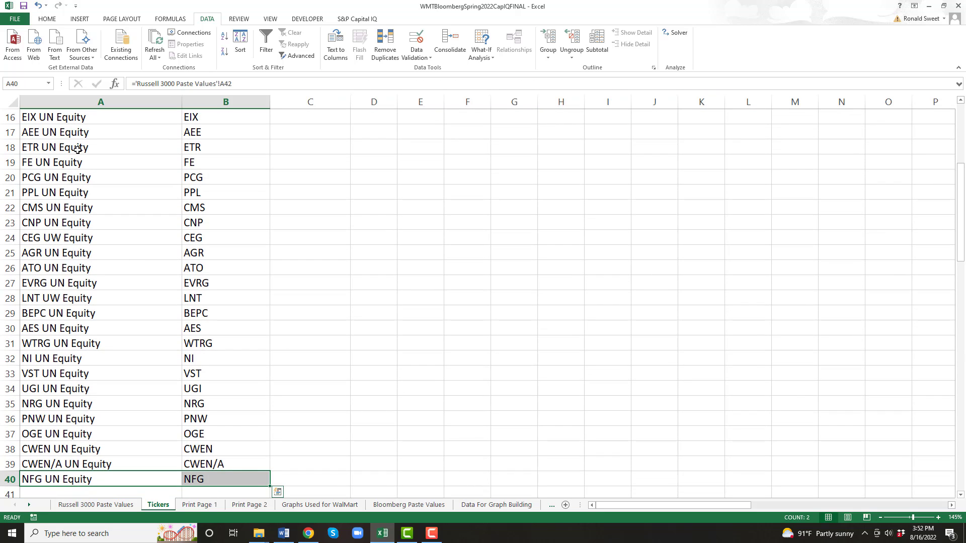
{"action": "key", "text": "ctrl+c"}
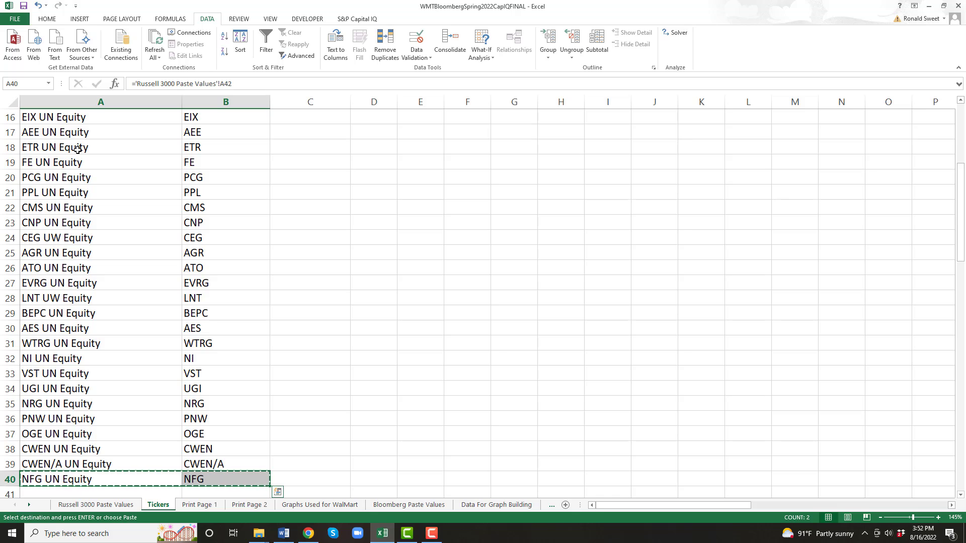
Paste the linked ticker formulas into rows 40–101.
{"action": "key", "text": "shift+Down"}
{"action": "key", "text": "shift+Down"}
{"action": "key", "text": "shift+Down"}
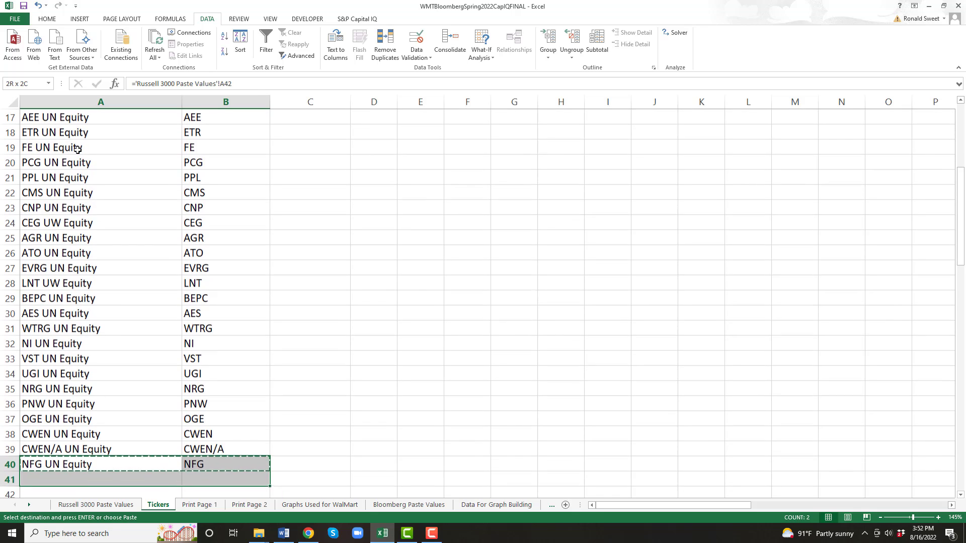
{"action": "key", "text": "shift+Down"}
{"action": "key", "text": "shift+Down"}
{"action": "key", "text": "shift+Down"}
{"action": "key", "text": "shift+Down"}
{"action": "key", "text": "shift+Down"}
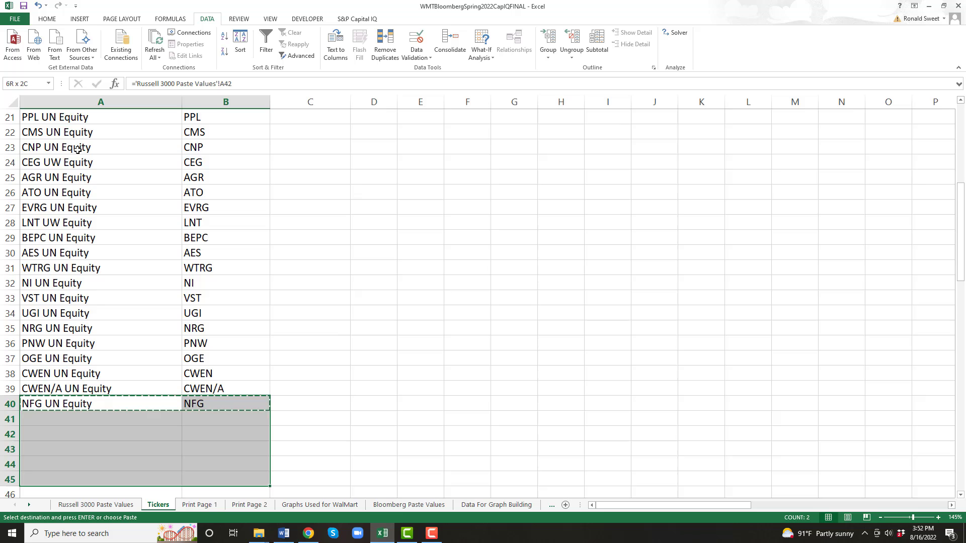
{"action": "key", "text": "shift+Down"}
{"action": "key", "text": "shift+Down"}
{"action": "key", "text": "shift+Down"}
{"action": "key", "text": "shift+Down"}
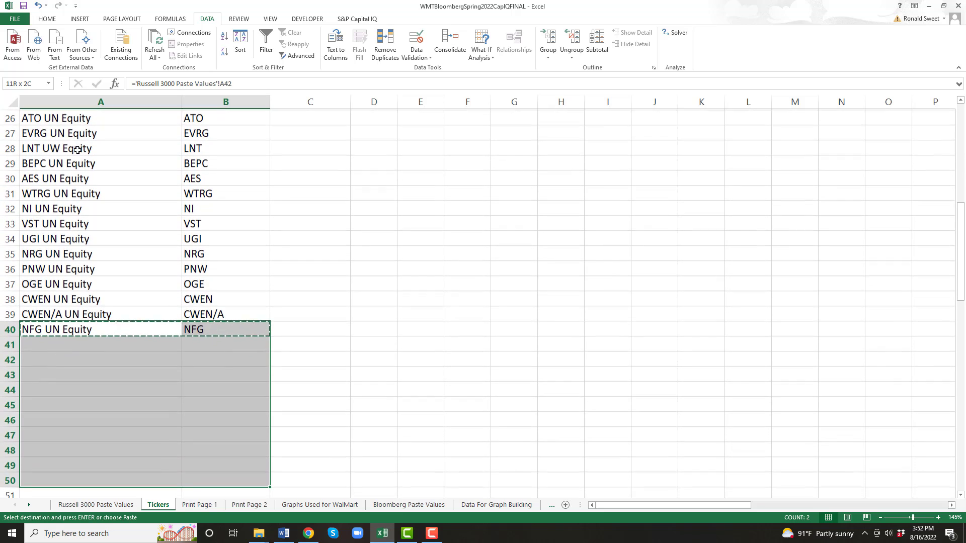
{"action": "key", "text": "shift+Down"}
{"action": "key", "text": "shift+Down"}
{"action": "key", "text": "shift+Down"}
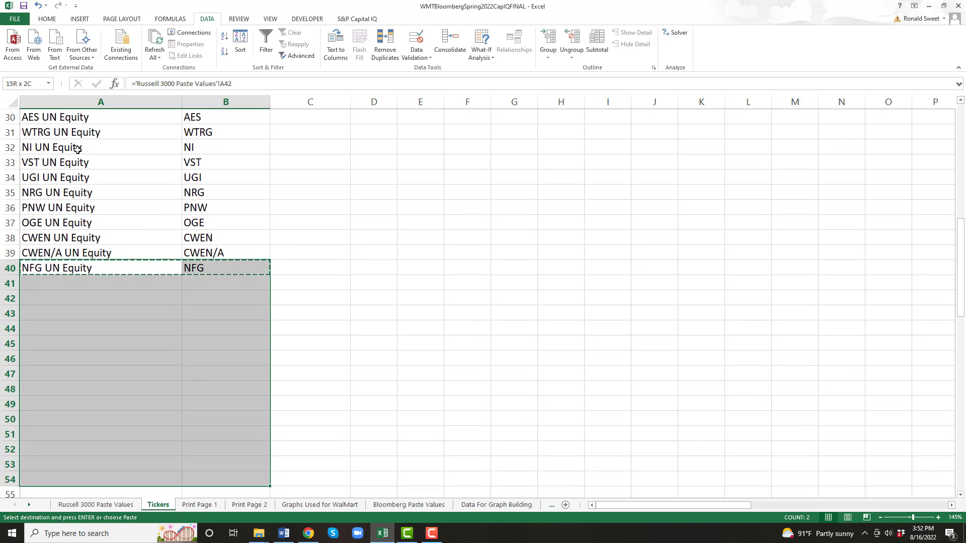
{"action": "key", "text": "shift+Down"}
{"action": "key", "text": "shift+Down"}
{"action": "key", "text": "shift+Down"}
{"action": "key", "text": "shift+Down"}
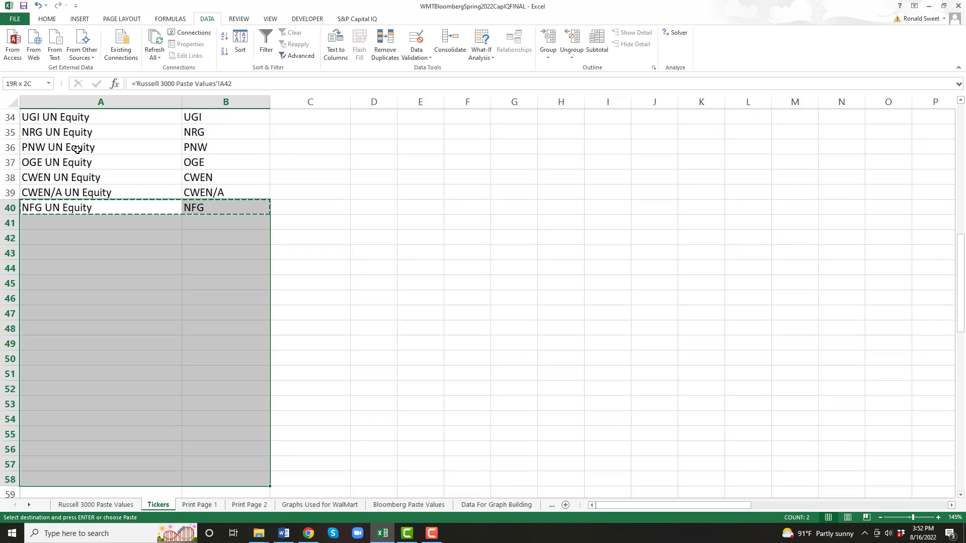
{"action": "key", "text": "shift+Down"}
{"action": "key", "text": "shift+Down"}
{"action": "key", "text": "shift+Down"}
{"action": "key", "text": "shift+Down"}
{"action": "key", "text": "shift+Down"}
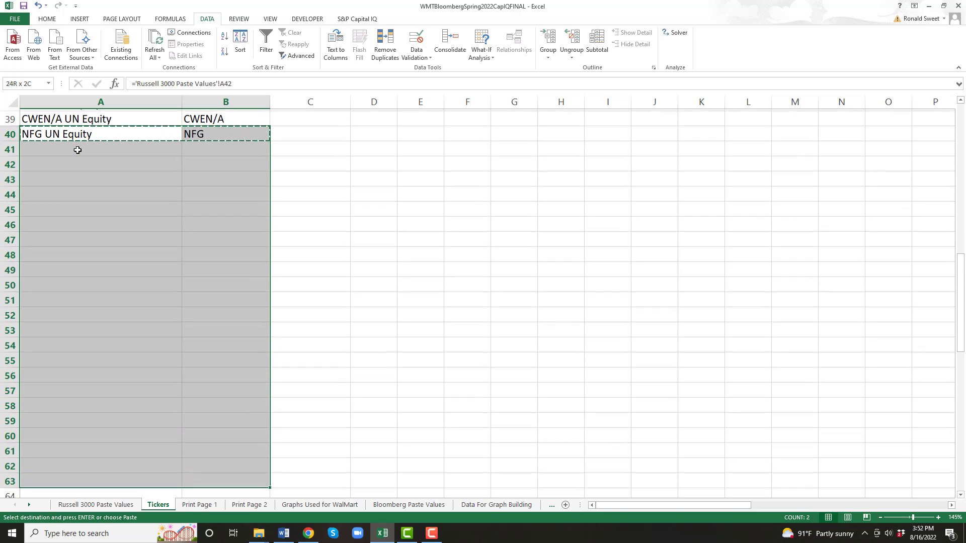
{"action": "key", "text": "shift+Down"}
{"action": "key", "text": "shift+Down"}
{"action": "key", "text": "shift+Down"}
{"action": "key", "text": "shift+Down"}
{"action": "key", "text": "shift+Down"}
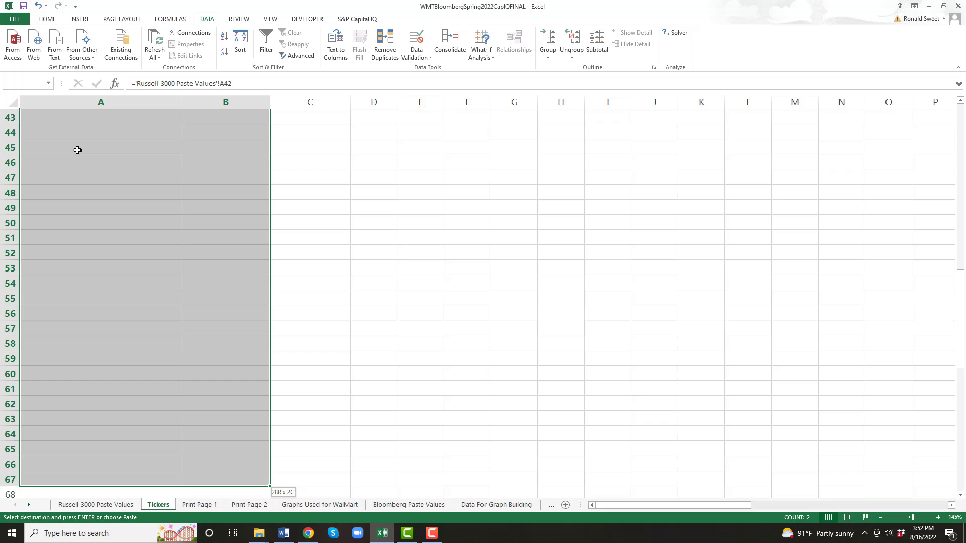
{"action": "key", "text": "shift+Down"}
{"action": "key", "text": "shift+Down"}
{"action": "key", "text": "shift+Down"}
{"action": "key", "text": "shift+Down"}
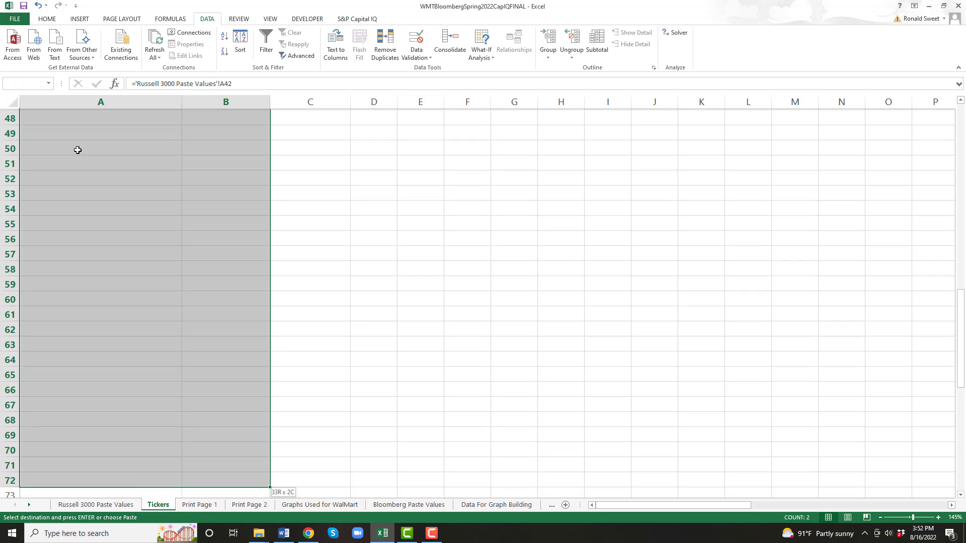
{"action": "key", "text": "shift+Down"}
{"action": "key", "text": "shift+Down"}
{"action": "key", "text": "shift+Down"}
{"action": "key", "text": "shift+Down"}
{"action": "key", "text": "shift+Down"}
{"action": "key", "text": "shift+Down"}
{"action": "key", "text": "shift+Down"}
{"action": "key", "text": "shift+Down"}
{"action": "key", "text": "shift+Down"}
{"action": "key", "text": "shift+Down"}
{"action": "key", "text": "shift+Down"}
{"action": "key", "text": "shift+Down"}
{"action": "key", "text": "shift+Down"}
{"action": "key", "text": "shift+Down"}
{"action": "key", "text": "shift+Down"}
{"action": "key", "text": "shift+Down"}
{"action": "key", "text": "shift+Down"}
{"action": "key", "text": "shift+Down"}
{"action": "key", "text": "shift+Down"}
{"action": "key", "text": "shift+Down"}
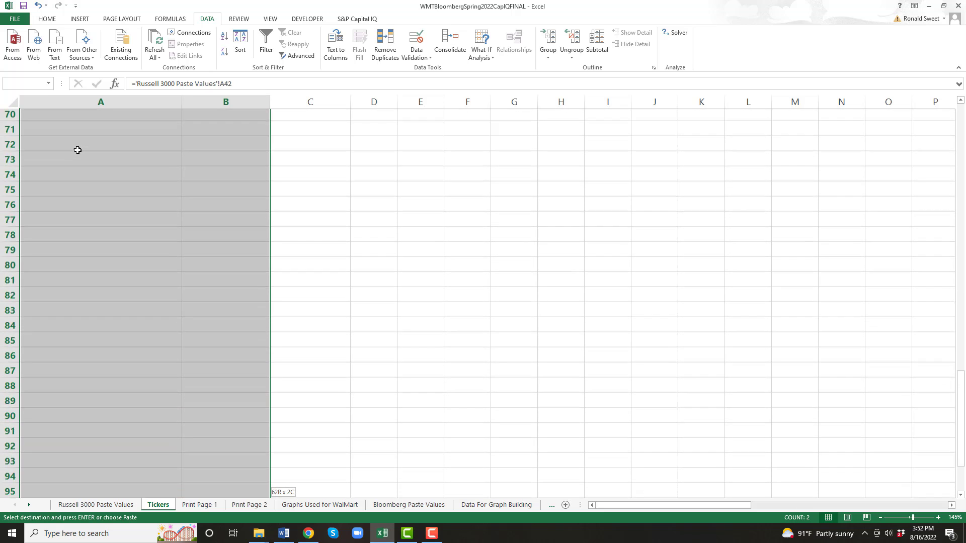
{"action": "key", "text": "ctrl+v"}
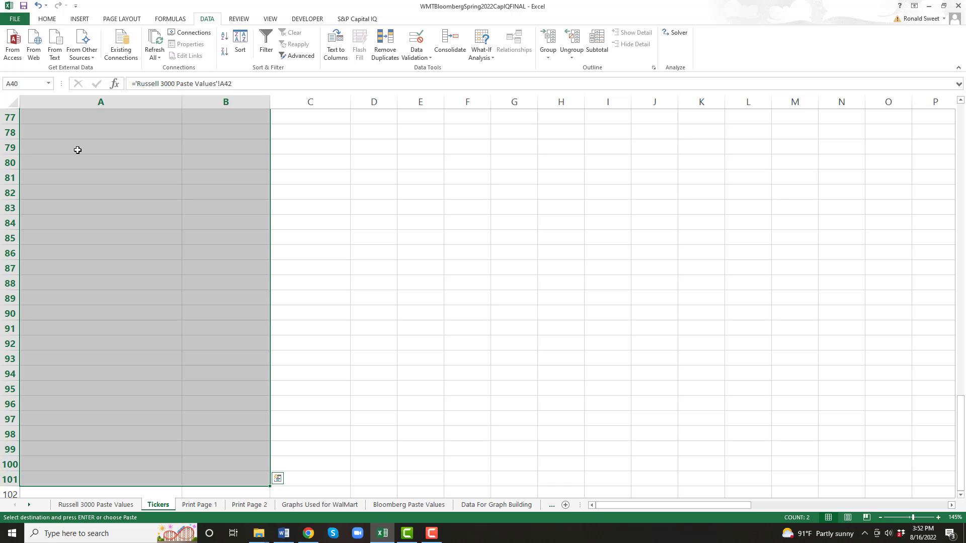
{"action": "scroll", "coordinate": [78, 150], "scroll_direction": "up", "scroll_amount": 16}
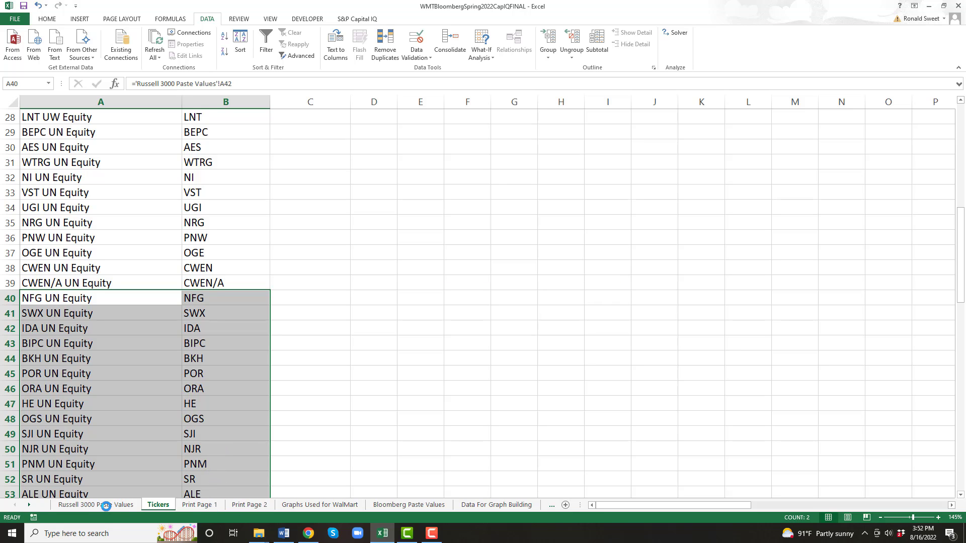
Compare the Tickers list with the Russell 3000 sheet to locate where utilities end.
{"action": "left_click", "coordinate": [95, 505]}
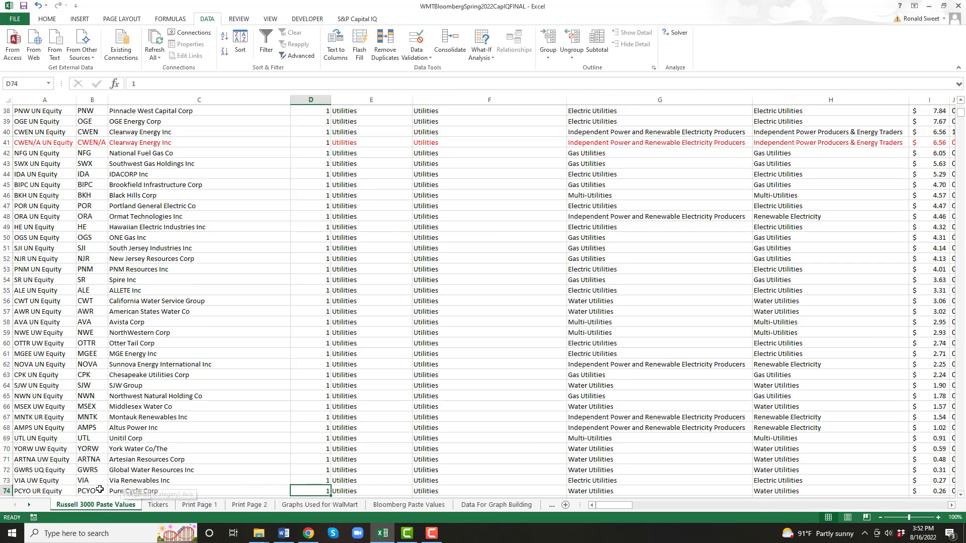
{"action": "left_click", "coordinate": [158, 505]}
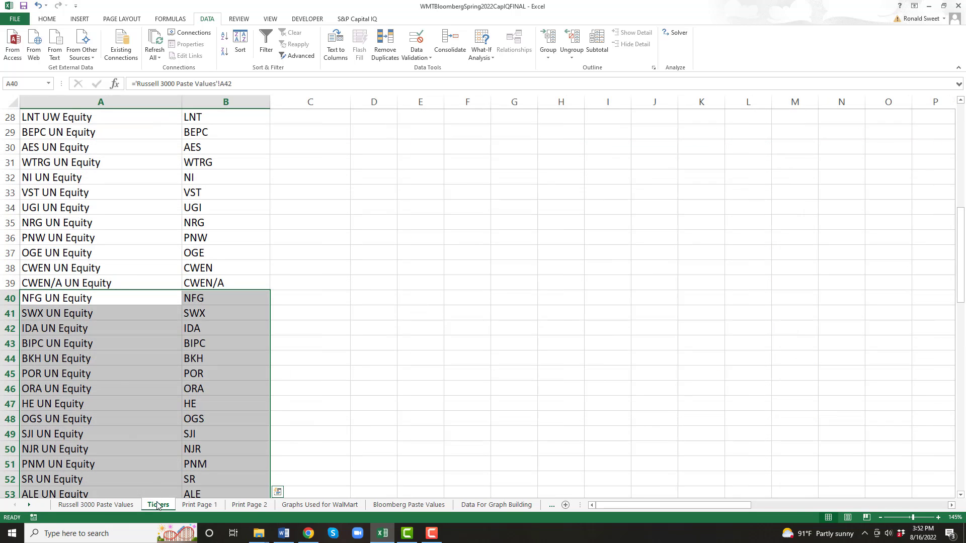
{"action": "scroll", "coordinate": [184, 376], "scroll_direction": "down", "scroll_amount": 15}
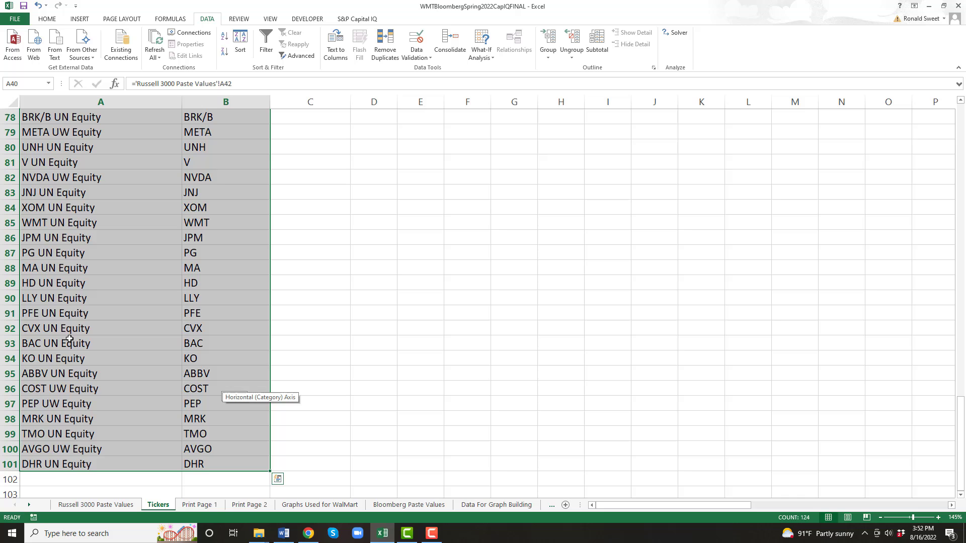
{"action": "left_click", "coordinate": [53, 120]}
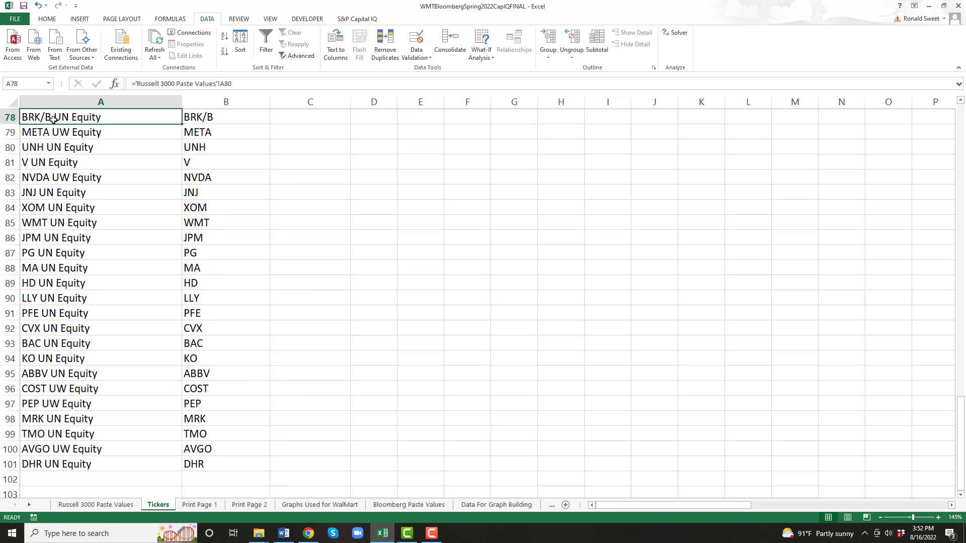
{"action": "key", "text": "Up"}
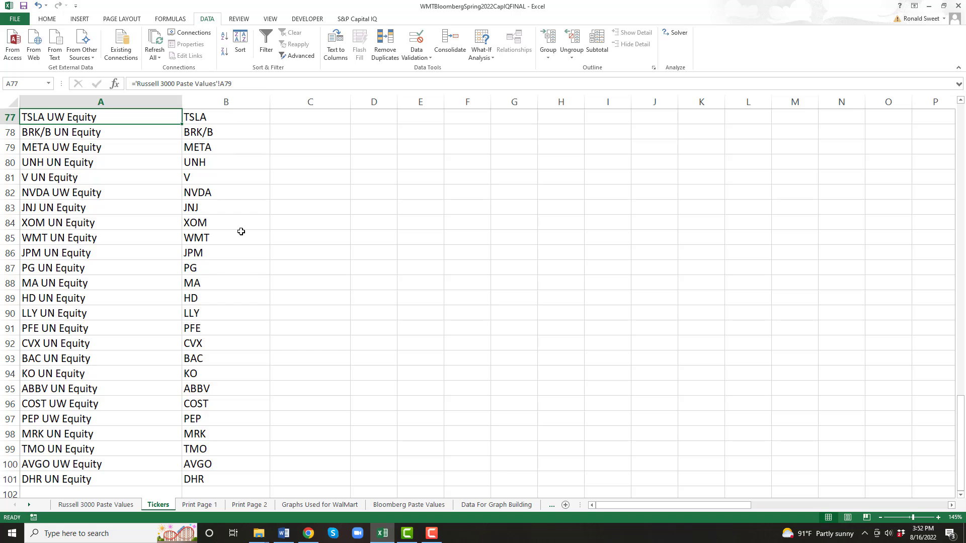
{"action": "key", "text": "Up"}
{"action": "key", "text": "Up"}
{"action": "key", "text": "Up"}
{"action": "key", "text": "Up"}
{"action": "key", "text": "Up"}
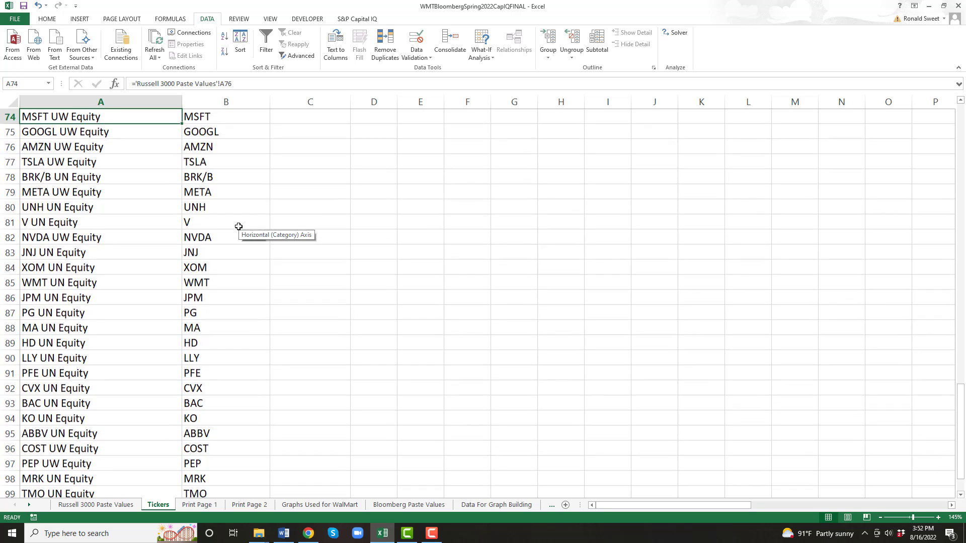
{"action": "scroll", "coordinate": [238, 226], "scroll_direction": "up", "scroll_amount": 1}
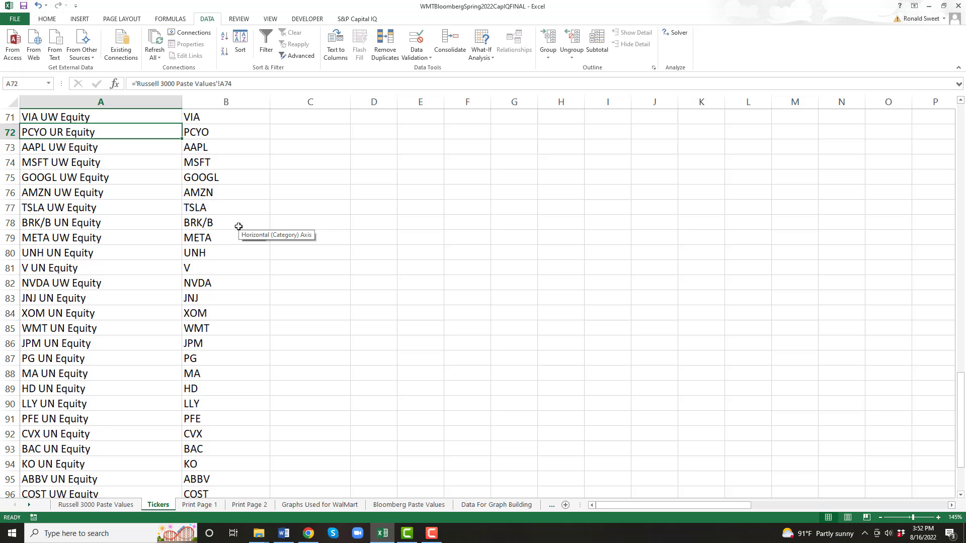
{"action": "left_click", "coordinate": [123, 505]}
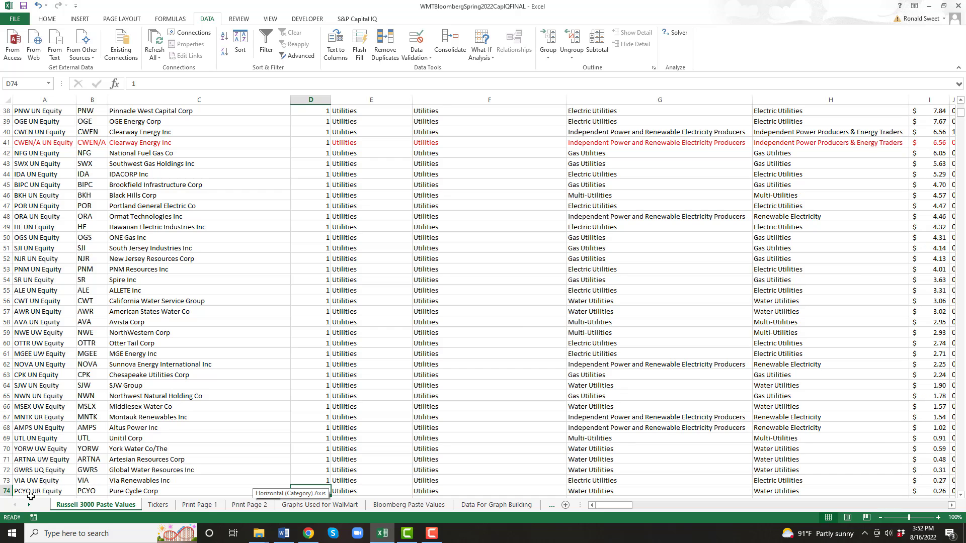
{"action": "left_click", "coordinate": [159, 504]}
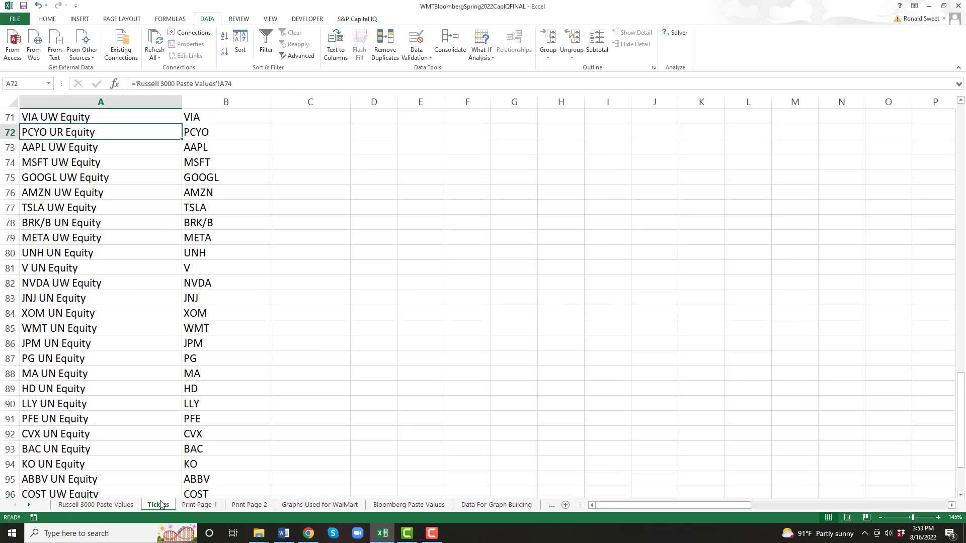
Clear the non-utility tickers AAPL through DHR from A73:B101.
{"action": "key", "text": "Down"}
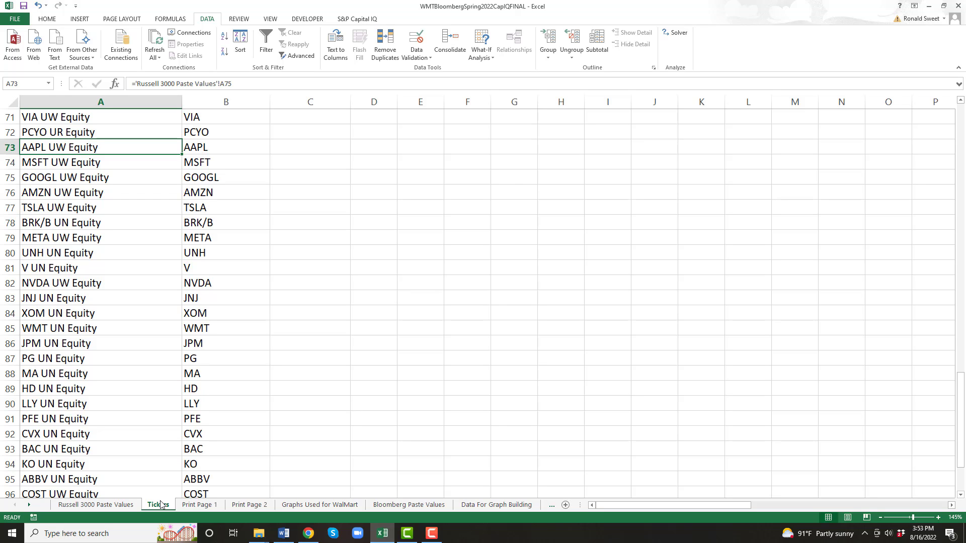
{"action": "key", "text": "ctrl+shift+Down"}
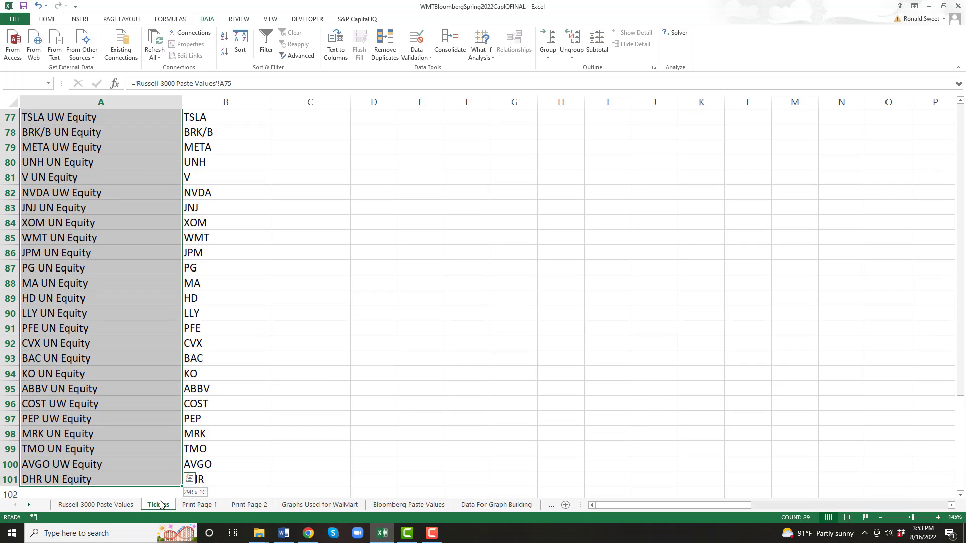
{"action": "key", "text": "shift+Right"}
{"action": "key", "text": "Delete"}
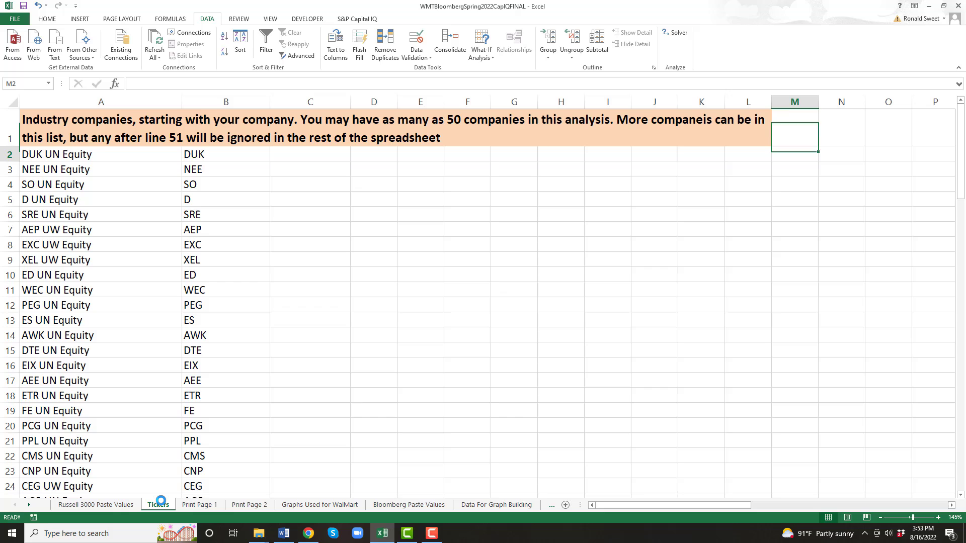
{"action": "key", "text": "Left"}
{"action": "key", "text": "Left"}
{"action": "key", "text": "Left"}
{"action": "key", "text": "Left"}
{"action": "key", "text": "Left"}
{"action": "key", "text": "Left"}
{"action": "key", "text": "Left"}
{"action": "key", "text": "Left"}
{"action": "key", "text": "Left"}
{"action": "key", "text": "Left"}
{"action": "key", "text": "Left"}
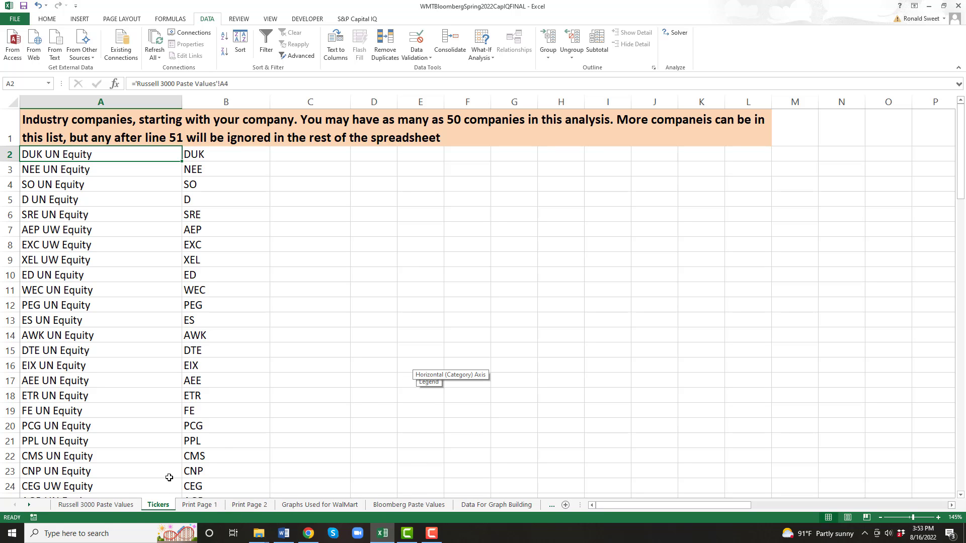
{"action": "left_click", "coordinate": [117, 507]}
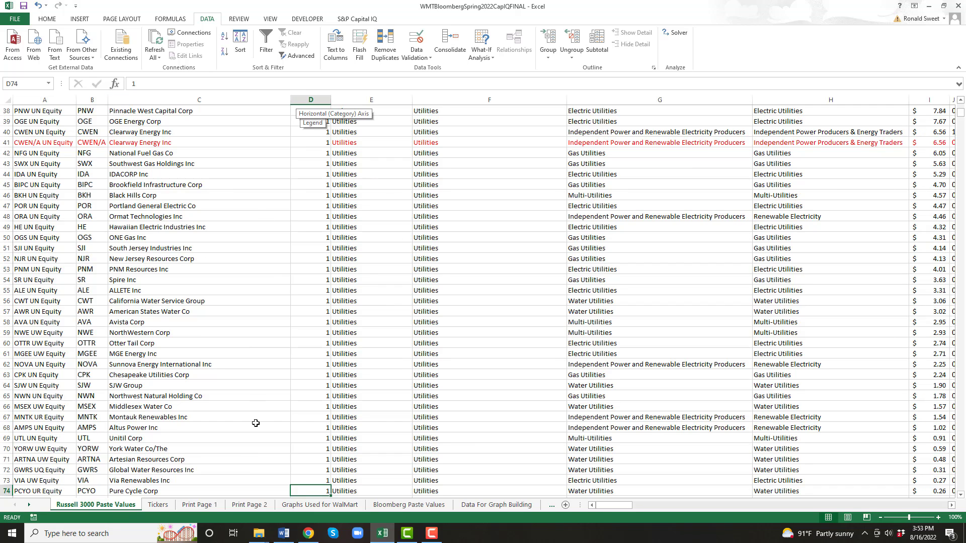
{"action": "left_click", "coordinate": [160, 505]}
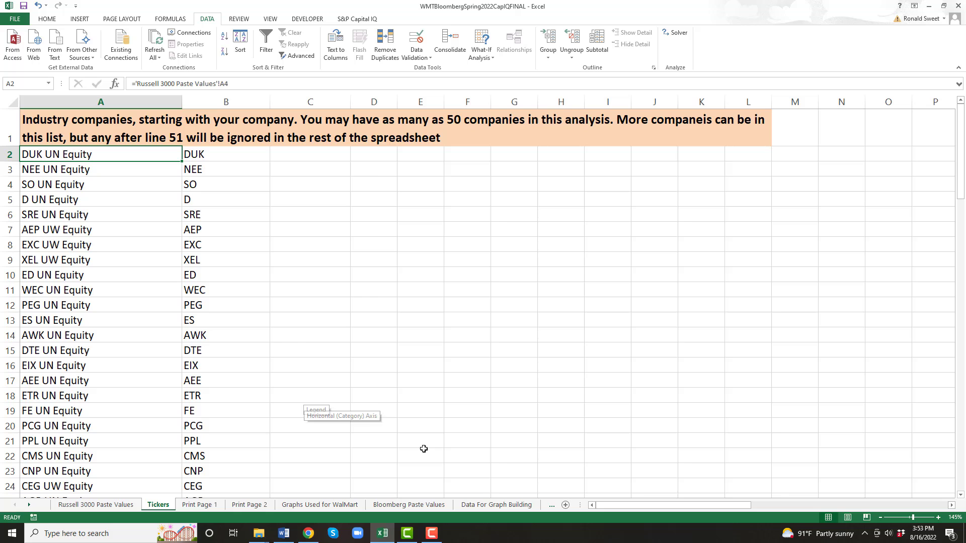
Run Capital IQ Refresh Worksheet on the Bloomberg Paste Values sheet.
{"action": "left_click", "coordinate": [401, 505]}
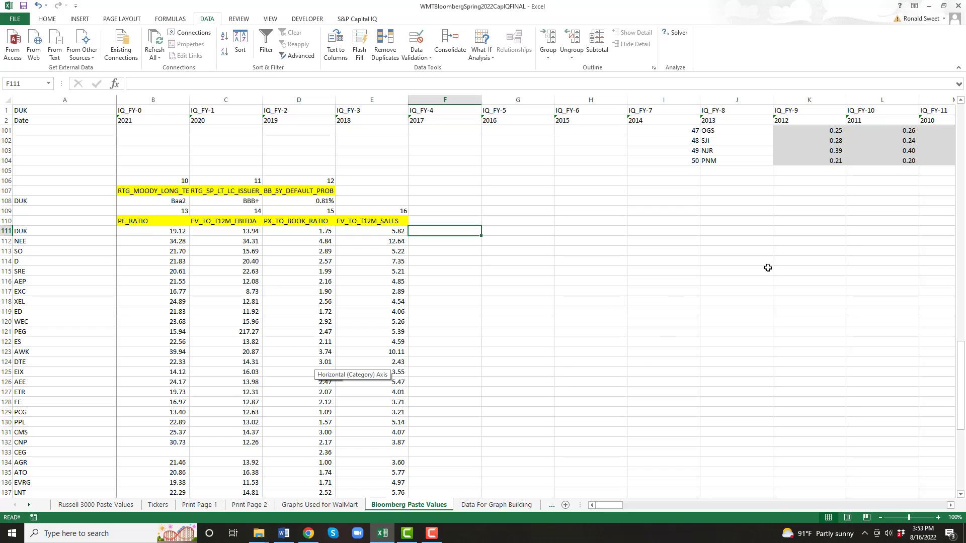
{"action": "scroll", "coordinate": [767, 268], "scroll_direction": "up", "scroll_amount": 16}
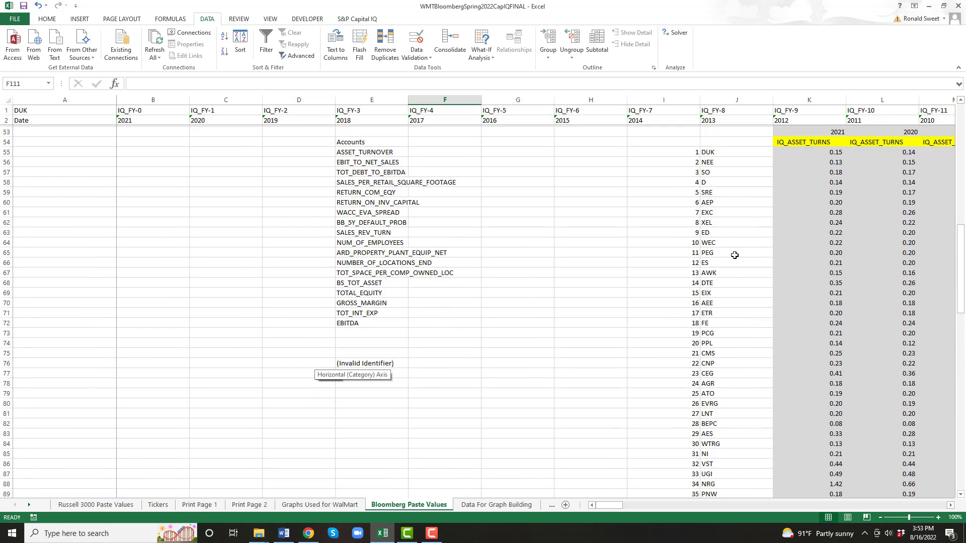
{"action": "scroll", "coordinate": [734, 255], "scroll_direction": "up", "scroll_amount": 4}
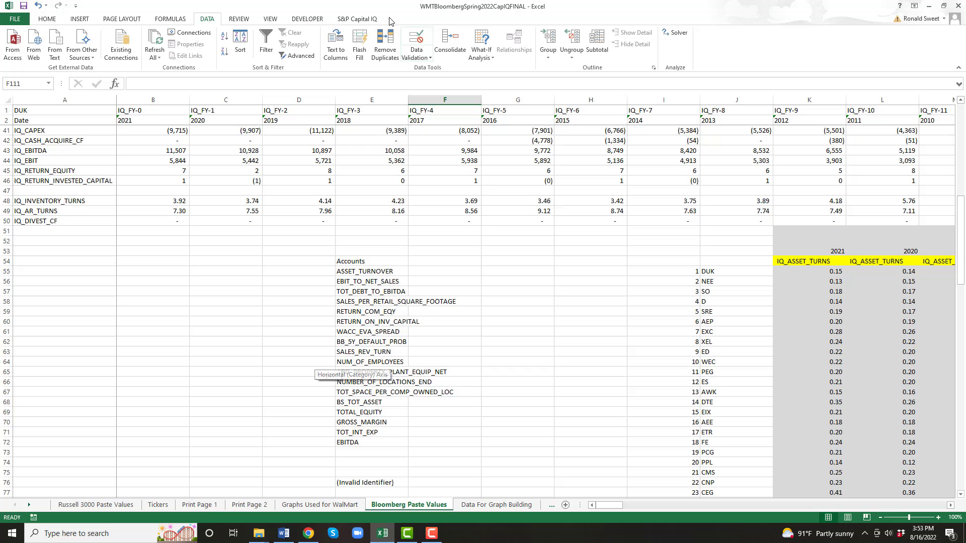
{"action": "left_click", "coordinate": [347, 20]}
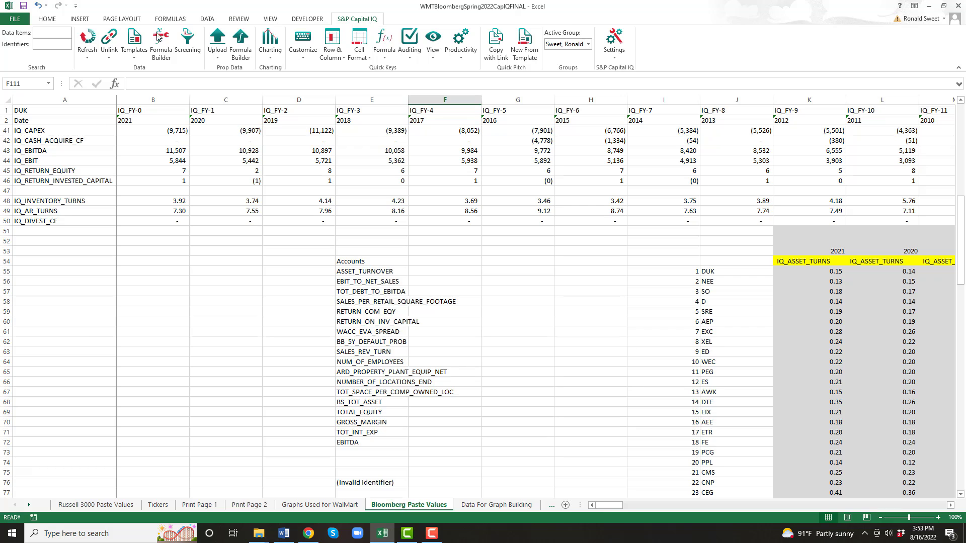
{"action": "left_click", "coordinate": [87, 48]}
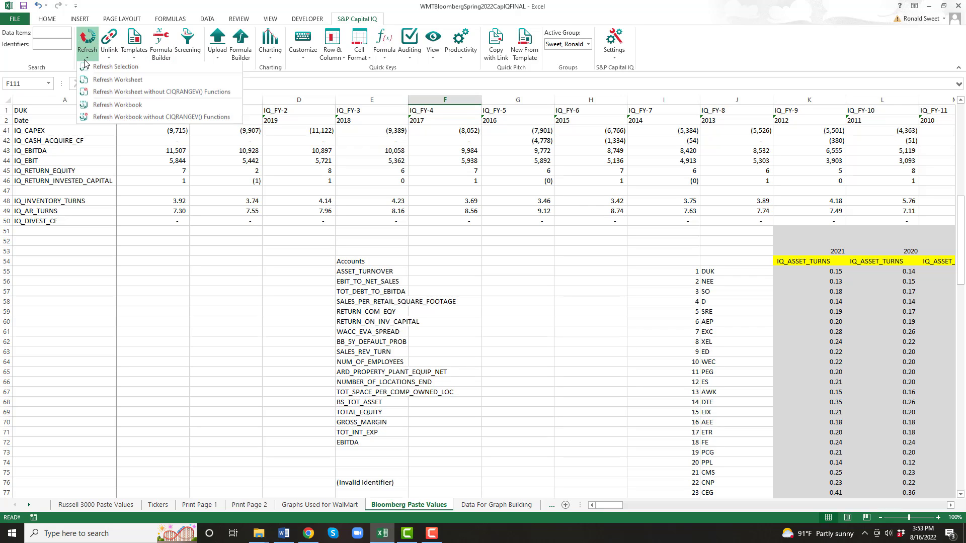
{"action": "left_click", "coordinate": [103, 82]}
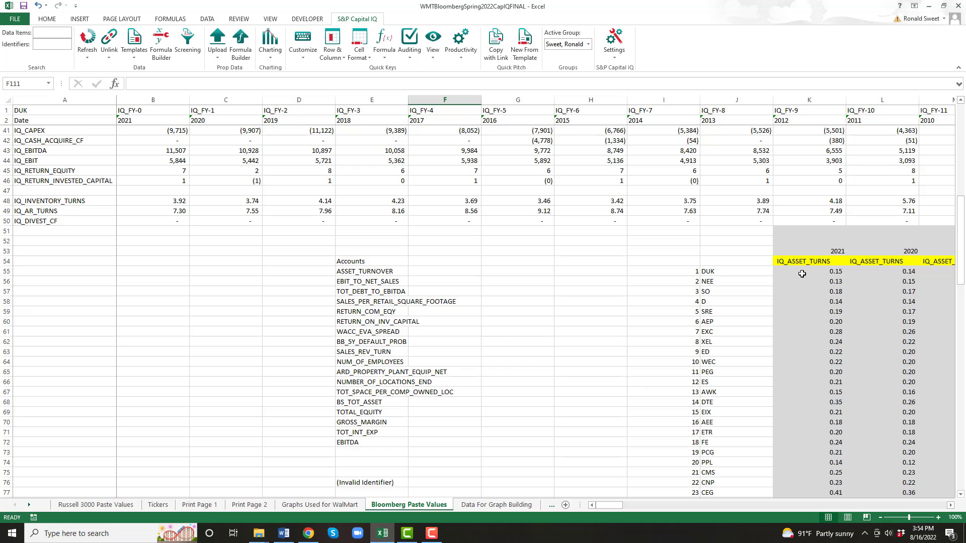
{"action": "left_click", "coordinate": [548, 332]}
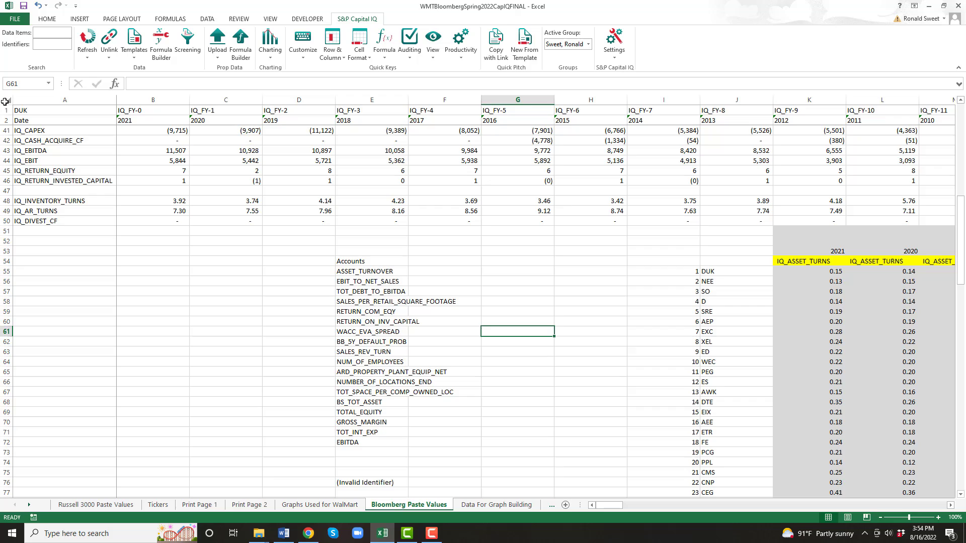
{"action": "left_click", "coordinate": [6, 100]}
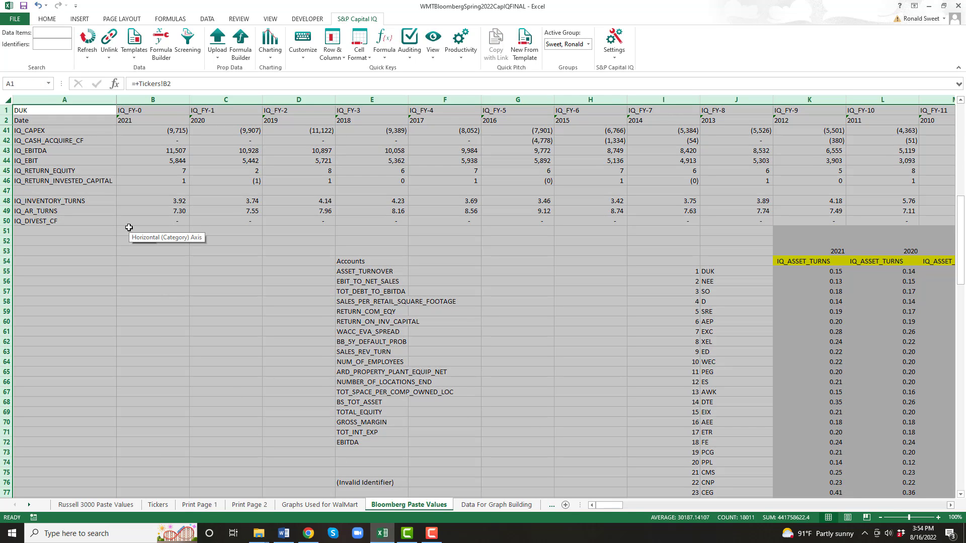
{"action": "key", "text": "ctrl+c"}
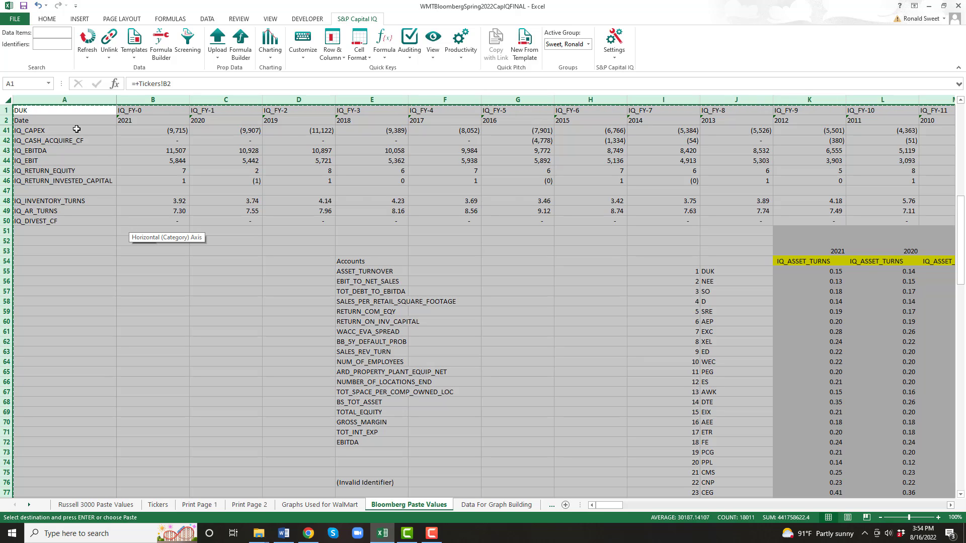
{"action": "left_click", "coordinate": [58, 112]}
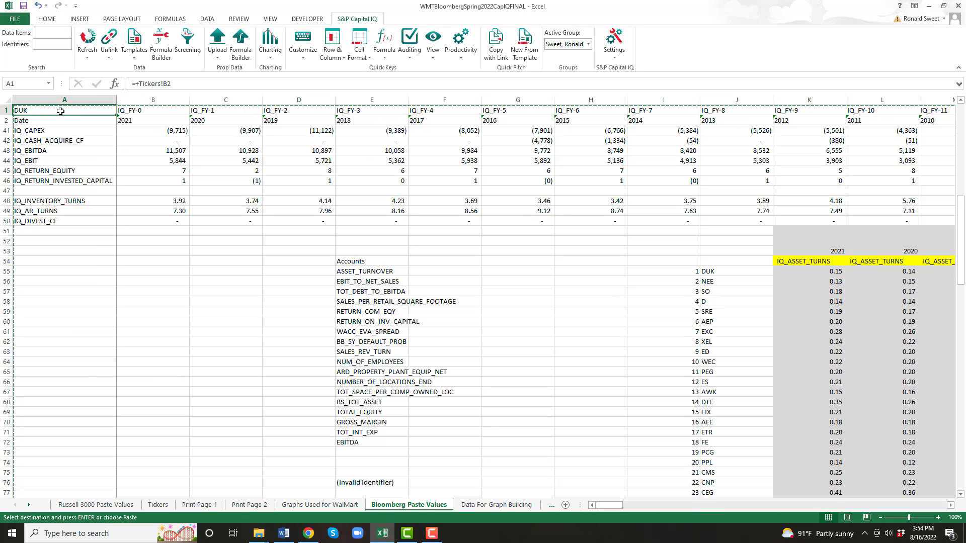
{"action": "right_click", "coordinate": [60, 112]}
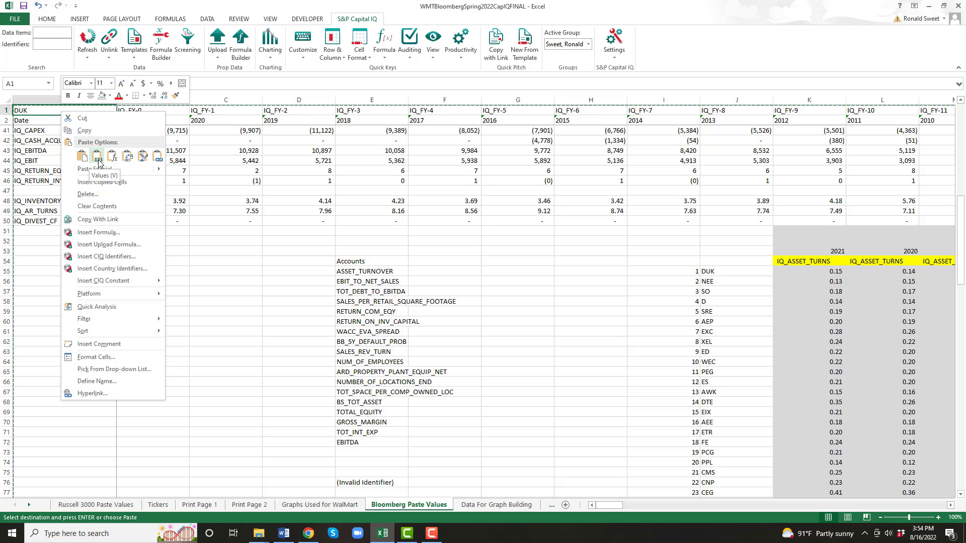
{"action": "left_click", "coordinate": [28, 112]}
{"action": "key", "text": "Escape"}
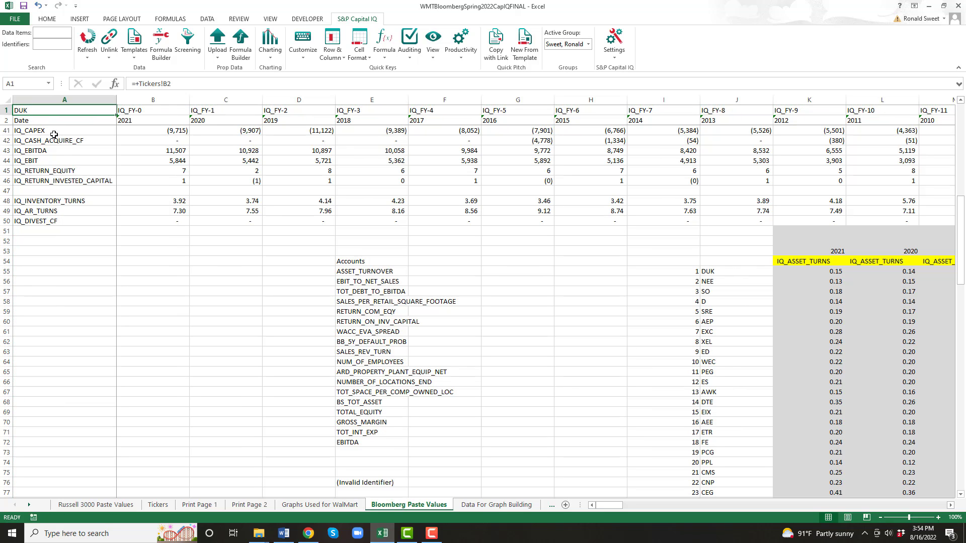